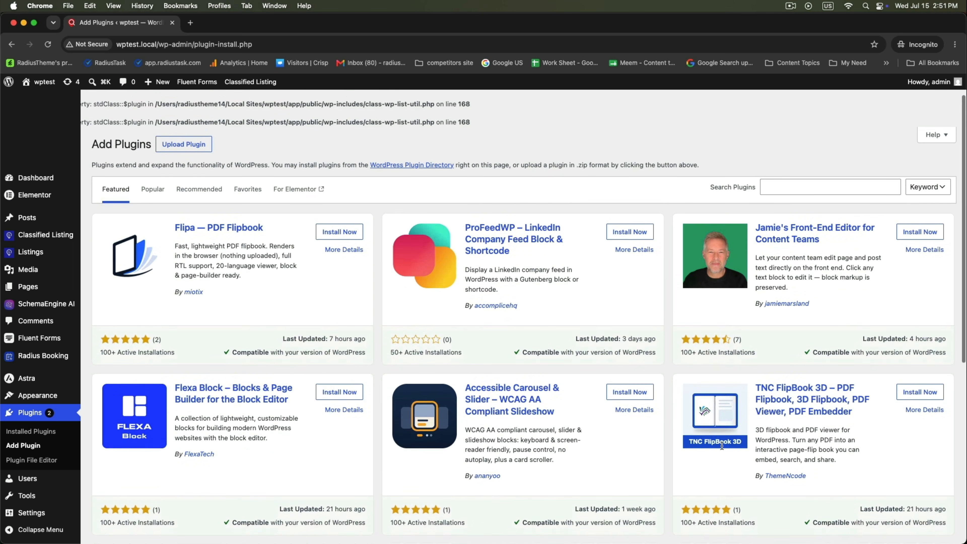
Upload rtcl-campaign-manager.zip from the Video folder on the Desktop, install it and activate the plugin
{"action": "left_click", "coordinate": [183, 144]}
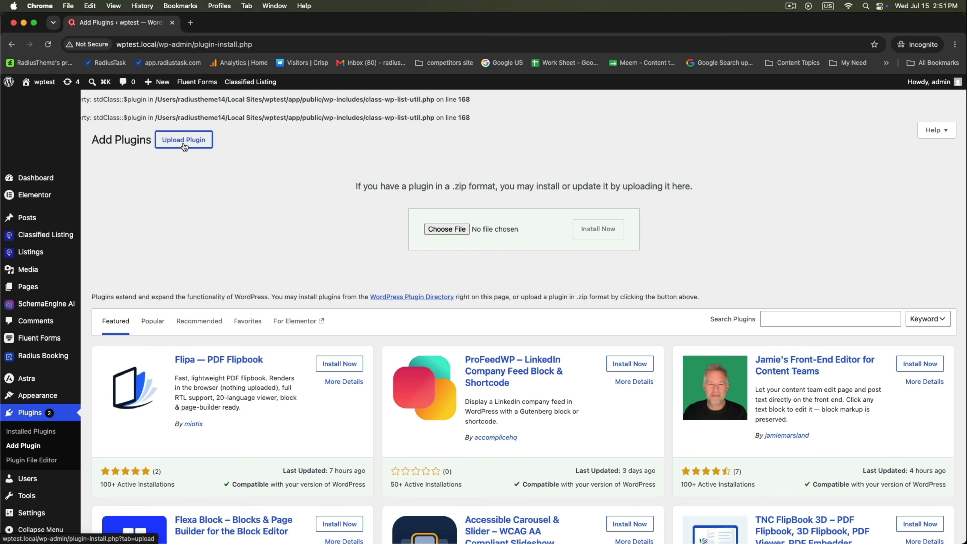
{"action": "left_click", "coordinate": [431, 228]}
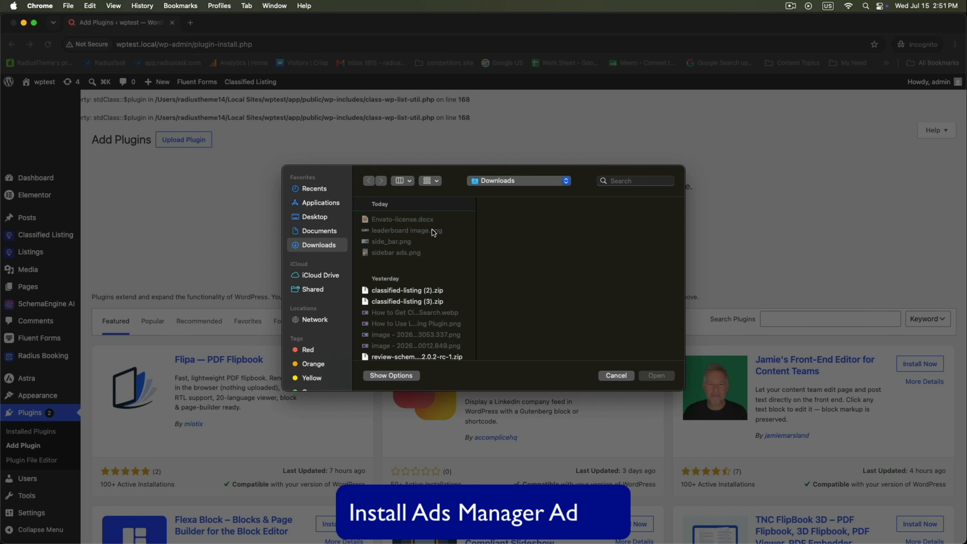
{"action": "left_click", "coordinate": [310, 221]}
{"action": "left_click", "coordinate": [381, 242]}
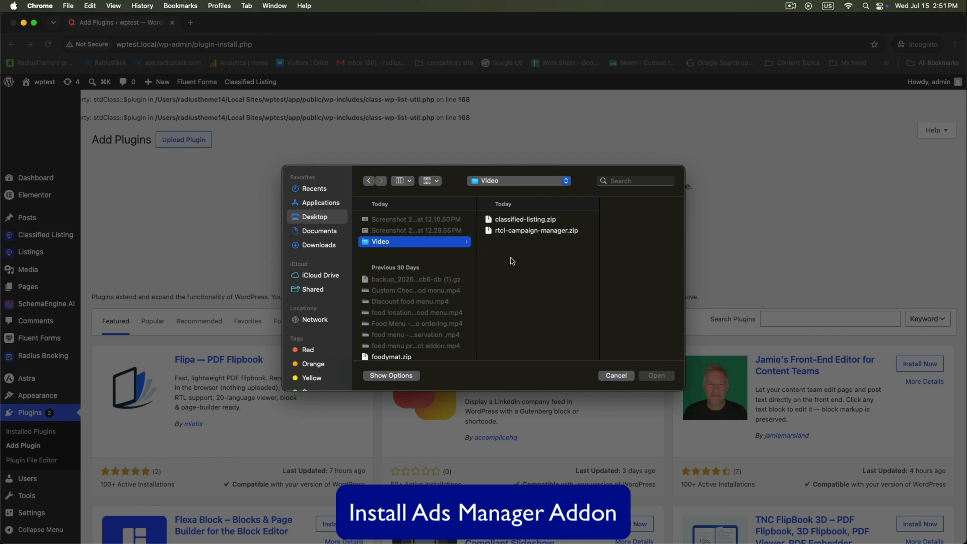
{"action": "left_click", "coordinate": [532, 230]}
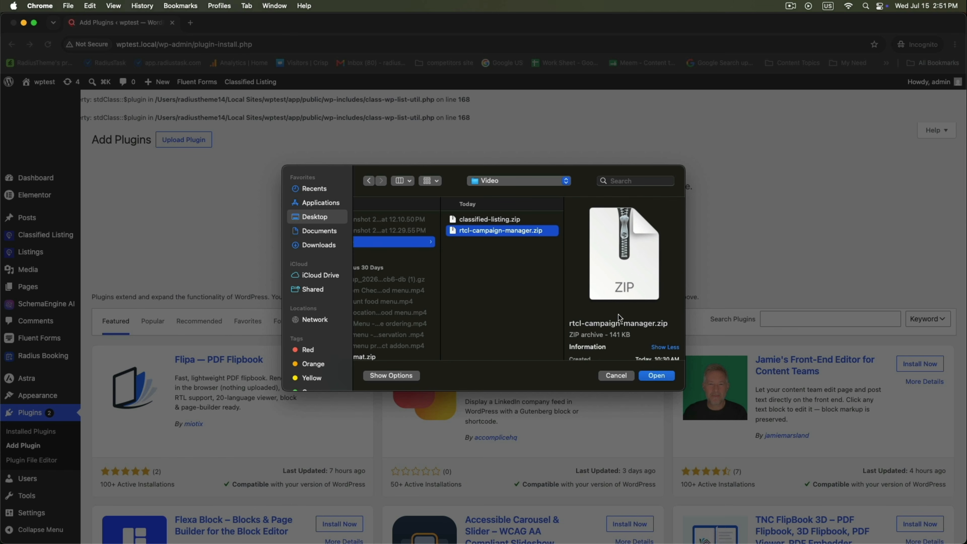
{"action": "left_click", "coordinate": [656, 376]}
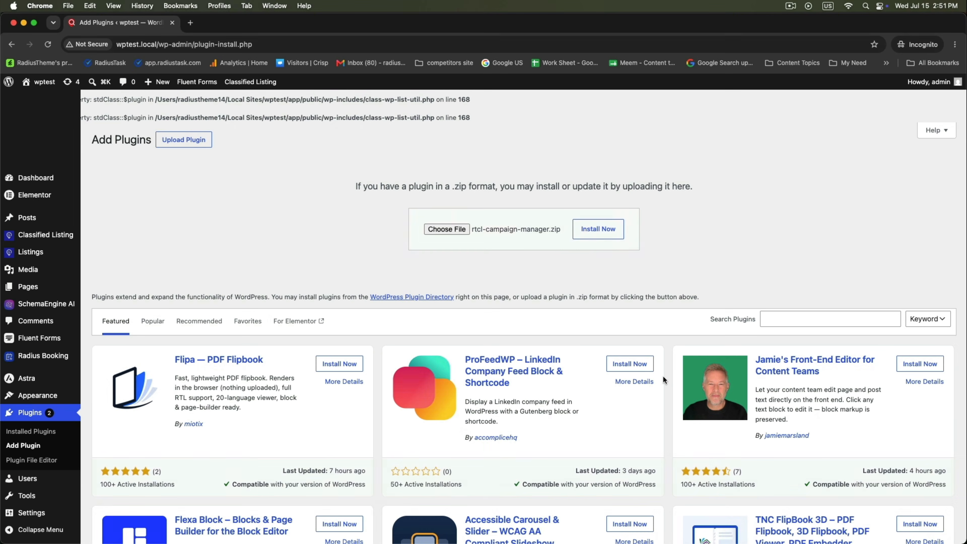
{"action": "left_click", "coordinate": [596, 234]}
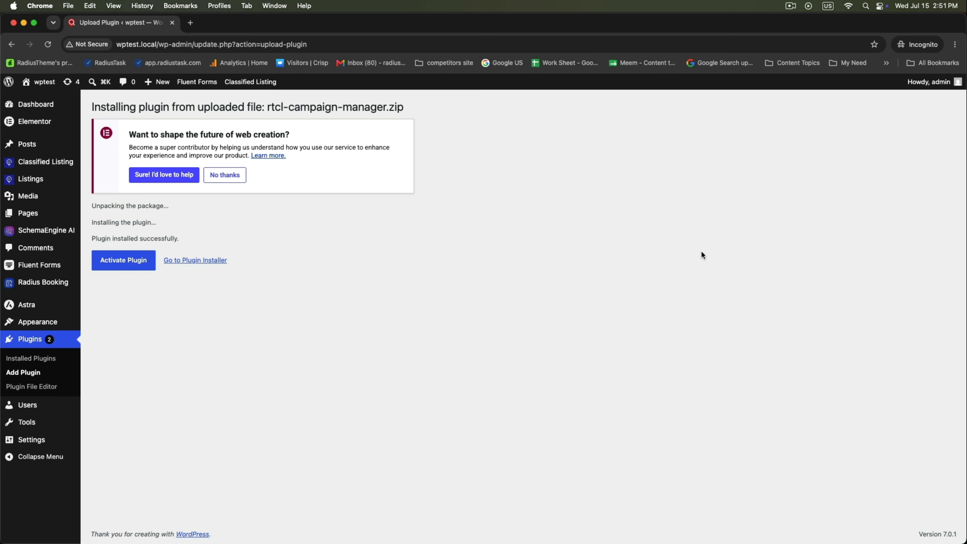
{"action": "left_click", "coordinate": [107, 262]}
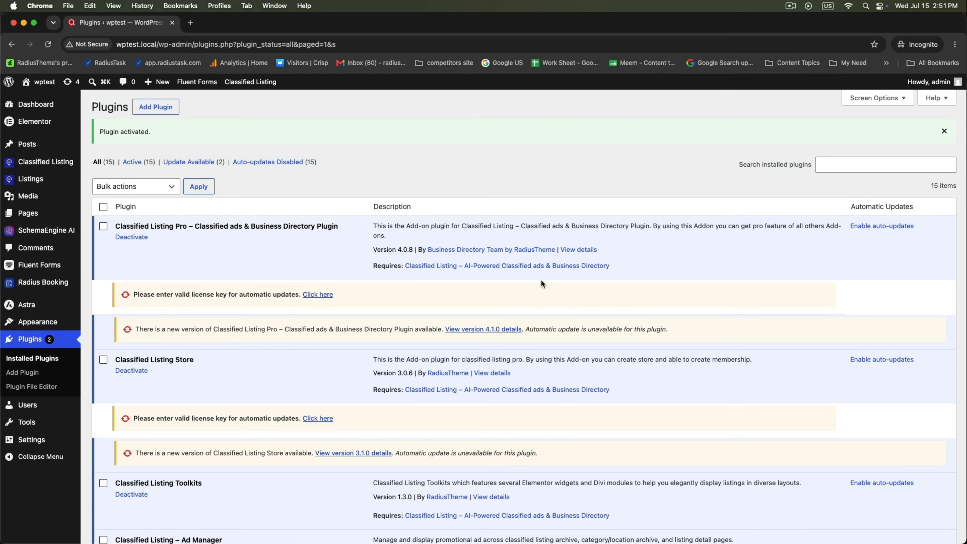
Open the Classified Listing Ad Manager and start a new advertisement
{"action": "mouse_move", "coordinate": [45, 162]}
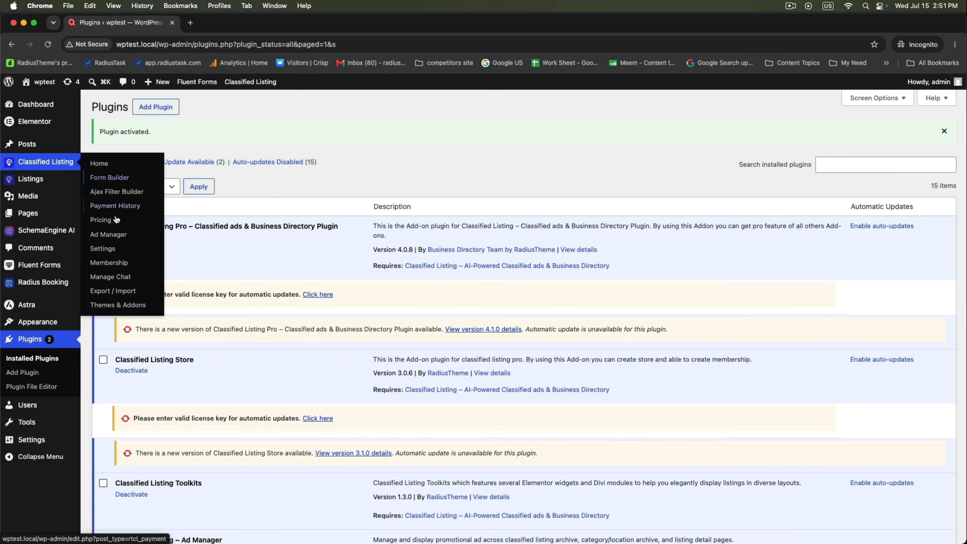
{"action": "left_click", "coordinate": [110, 235]}
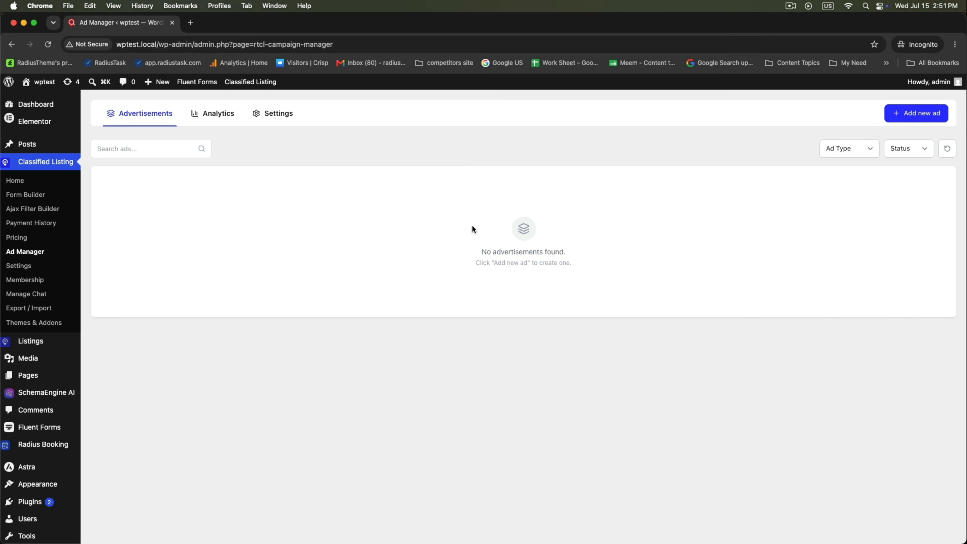
{"action": "left_click", "coordinate": [904, 113]}
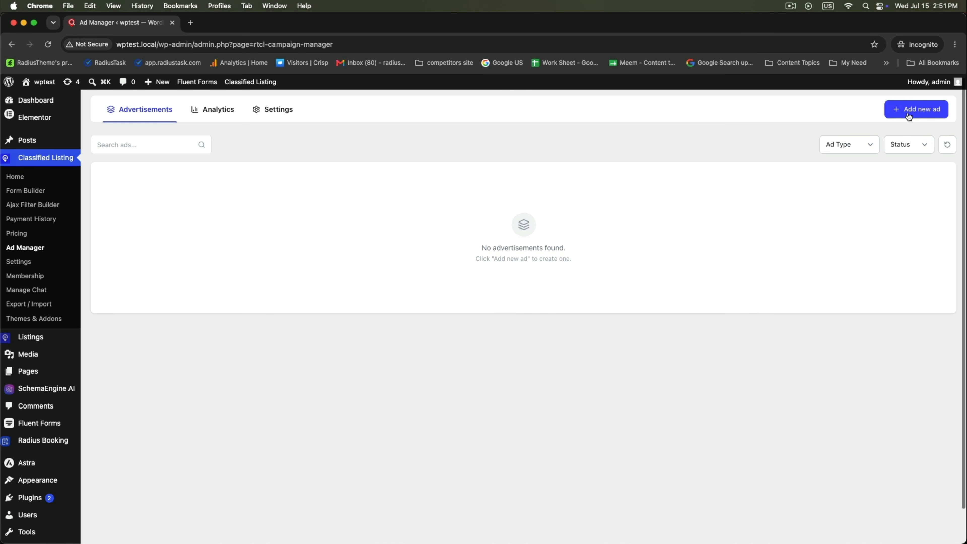
{"action": "scroll", "coordinate": [419, 225], "scroll_direction": "down", "scroll_amount": 1}
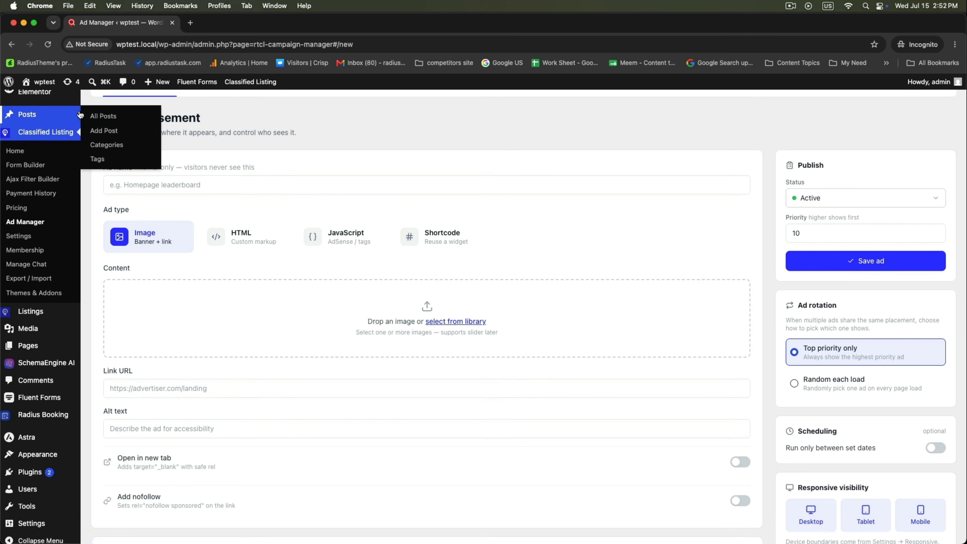
{"action": "left_click_drag", "start_coordinate": [95, 117], "coordinate": [224, 124]}
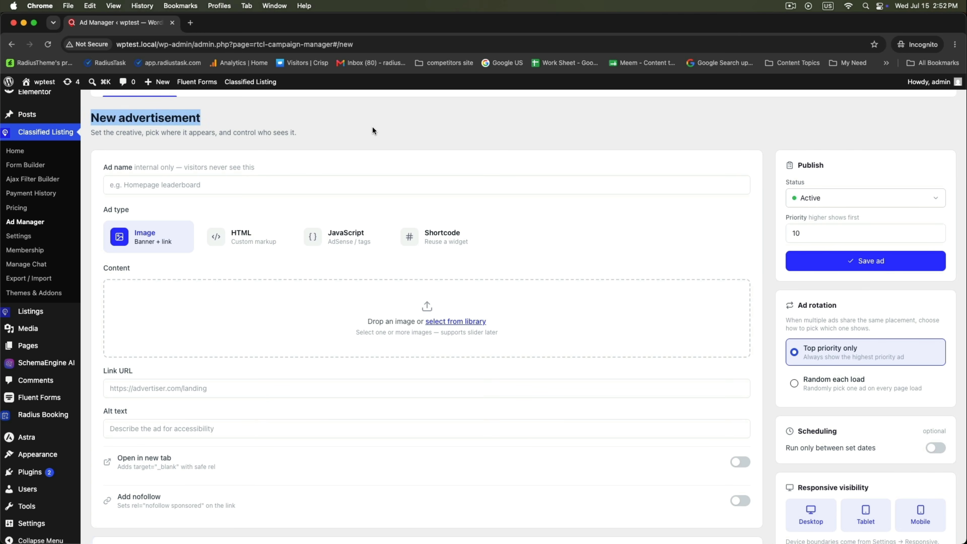
{"action": "scroll", "coordinate": [372, 130], "scroll_direction": "up", "scroll_amount": 1}
Look through the HTML, JavaScript and Shortcode ad types and return to the Image type
{"action": "left_click_drag", "start_coordinate": [104, 239], "coordinate": [130, 239]}
{"action": "left_click", "coordinate": [239, 271]}
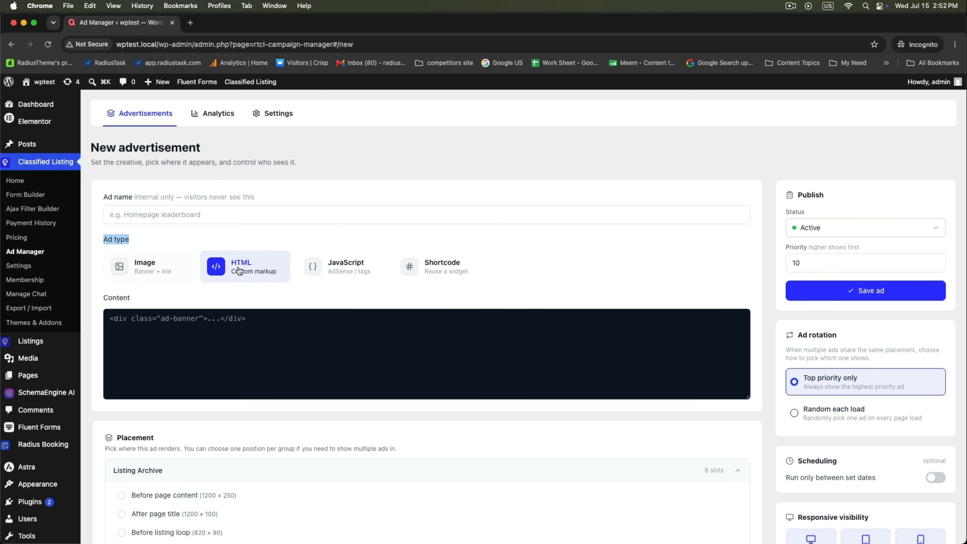
{"action": "left_click", "coordinate": [347, 279]}
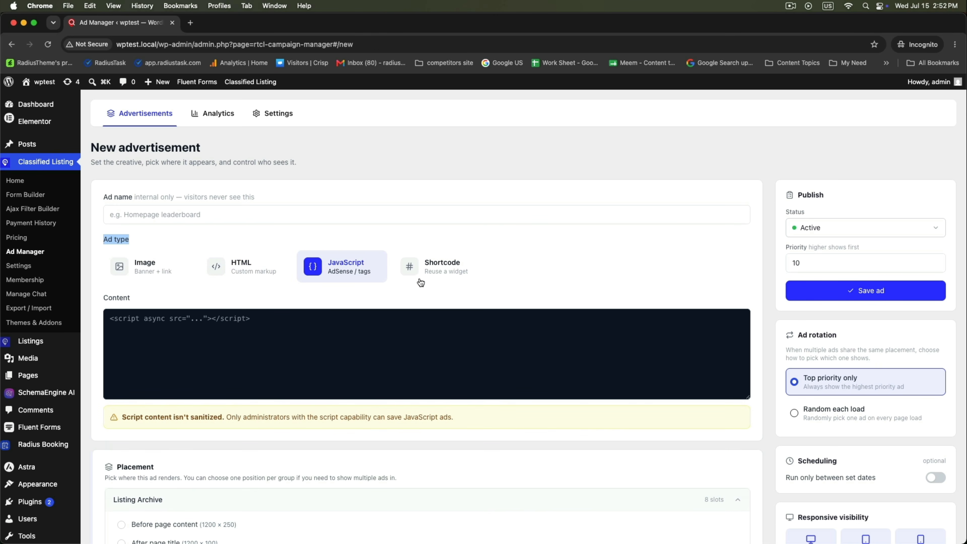
{"action": "left_click", "coordinate": [432, 271]}
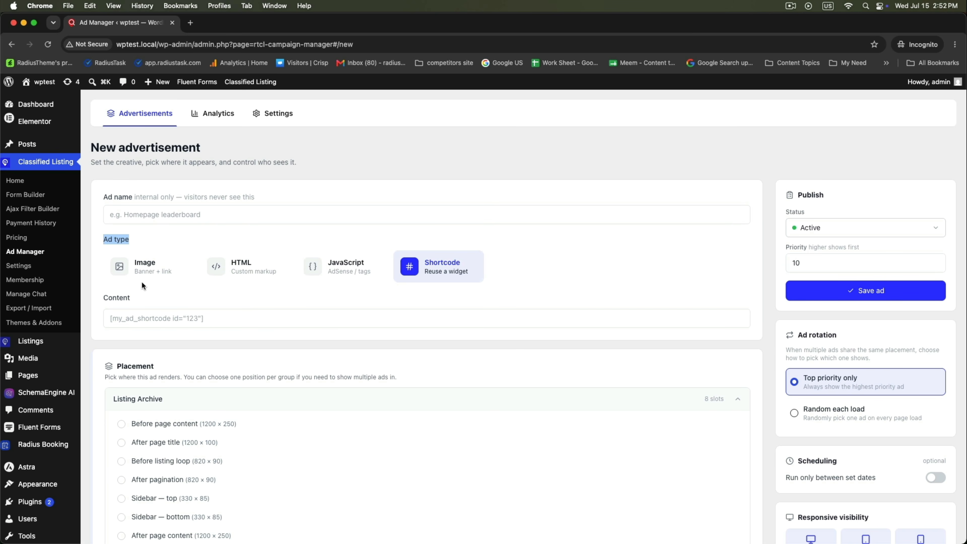
{"action": "left_click", "coordinate": [141, 269]}
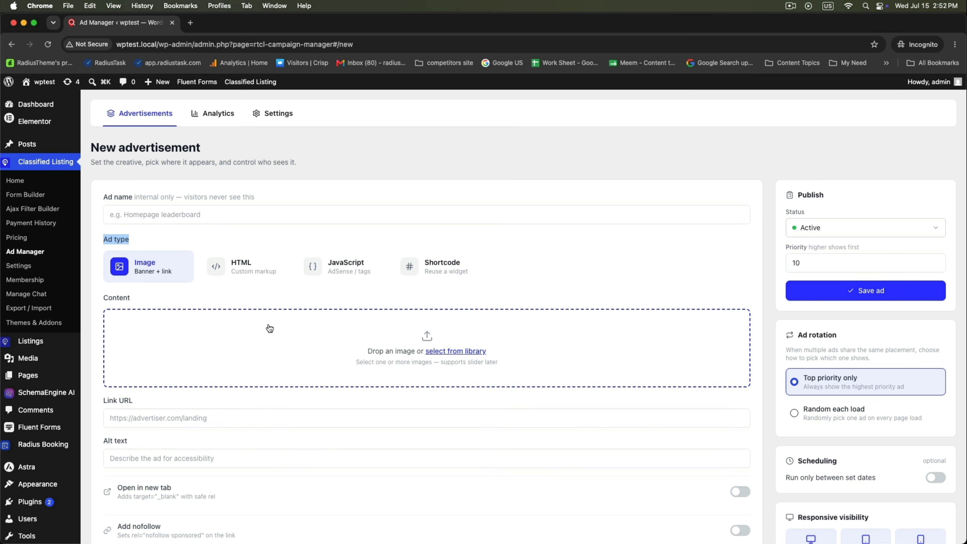
Use the "leaderboard image" from the media library as the ad's content
{"action": "left_click", "coordinate": [455, 350]}
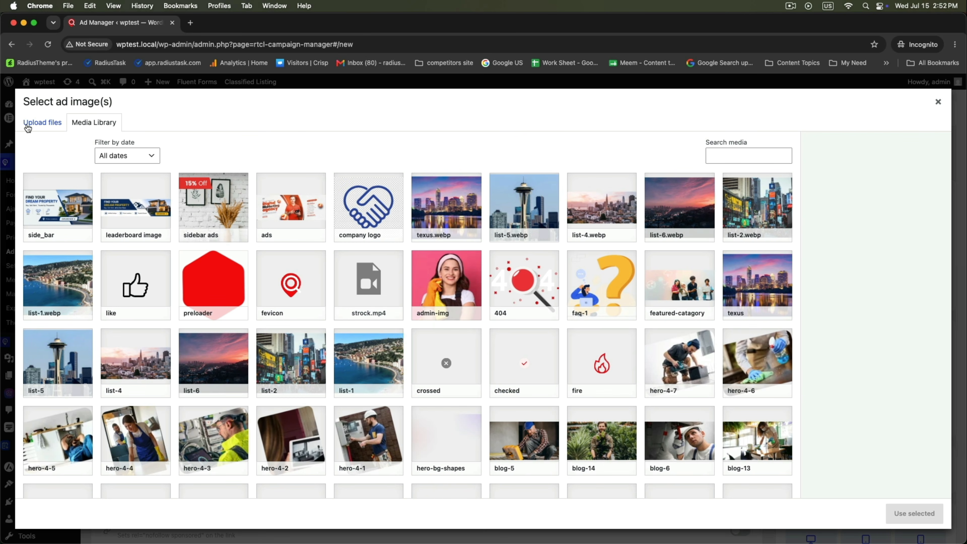
{"action": "left_click", "coordinate": [136, 206]}
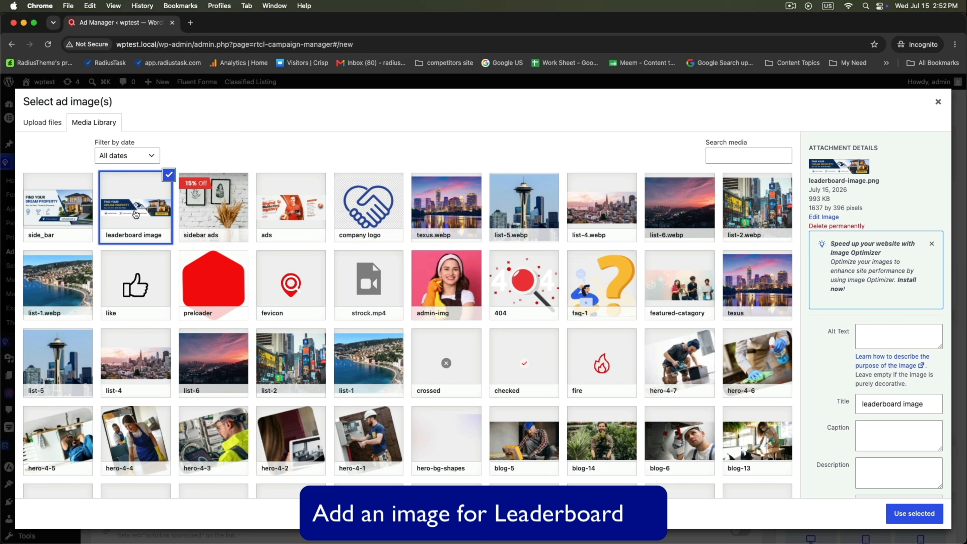
{"action": "left_click", "coordinate": [906, 506]}
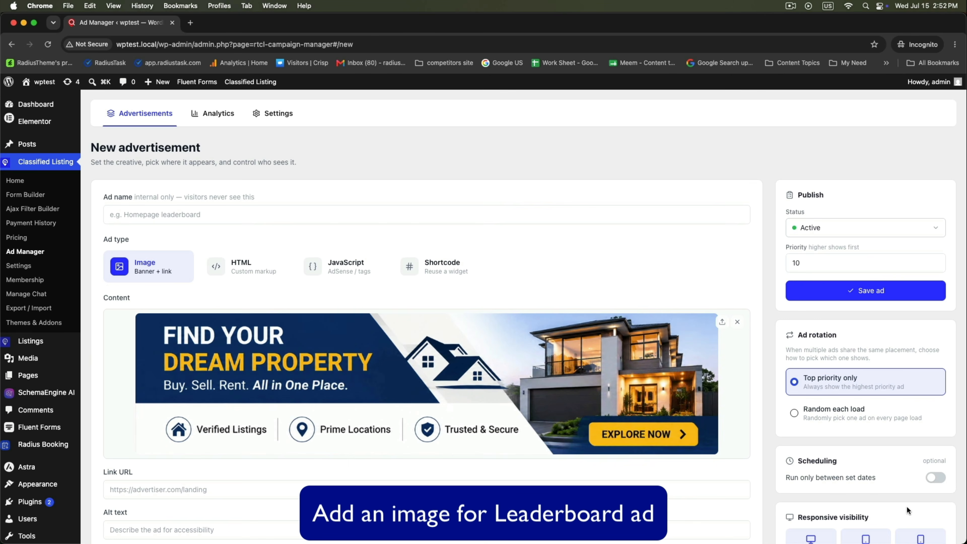
{"action": "scroll", "coordinate": [371, 354], "scroll_direction": "down", "scroll_amount": 5}
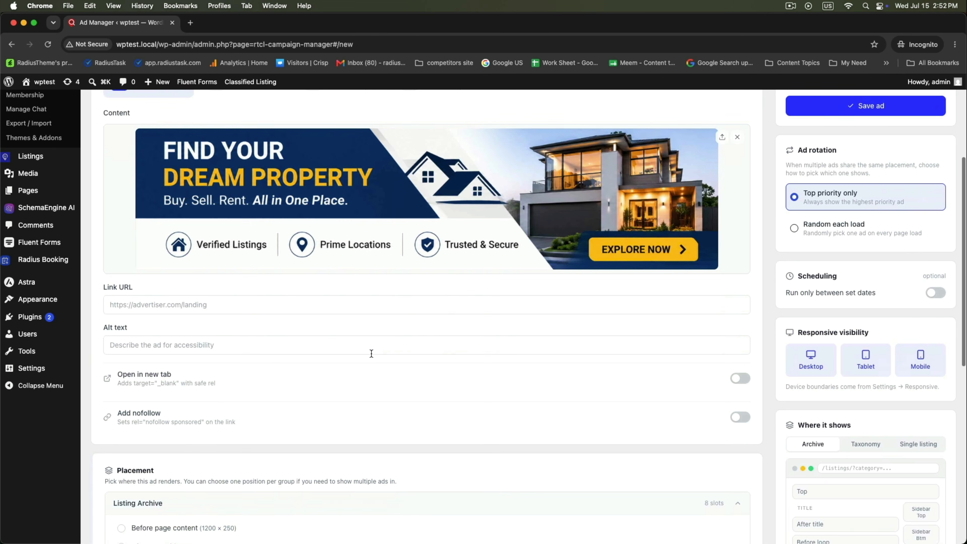
{"action": "left_click", "coordinate": [141, 304]}
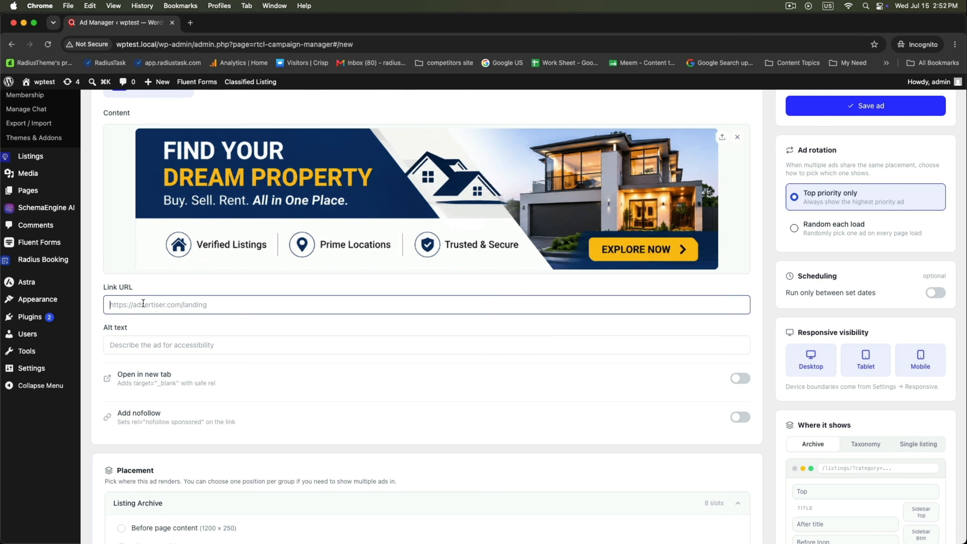
{"action": "type", "text": "https://website.com"}
Place the ad before the page content (1200 × 250) on the Listing Archive
{"action": "scroll", "coordinate": [152, 361], "scroll_direction": "down", "scroll_amount": 5}
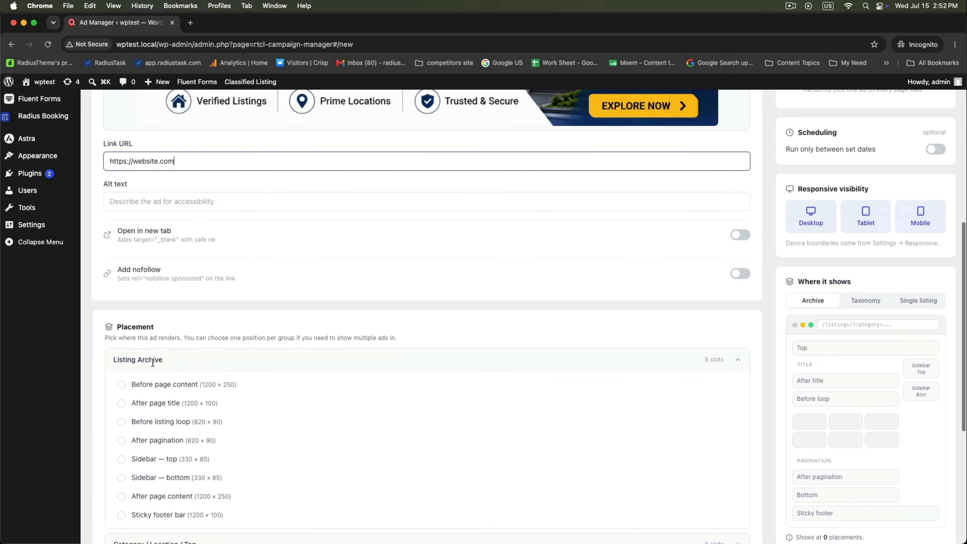
{"action": "scroll", "coordinate": [152, 365], "scroll_direction": "up", "scroll_amount": 2}
{"action": "scroll", "coordinate": [154, 366], "scroll_direction": "down", "scroll_amount": 3}
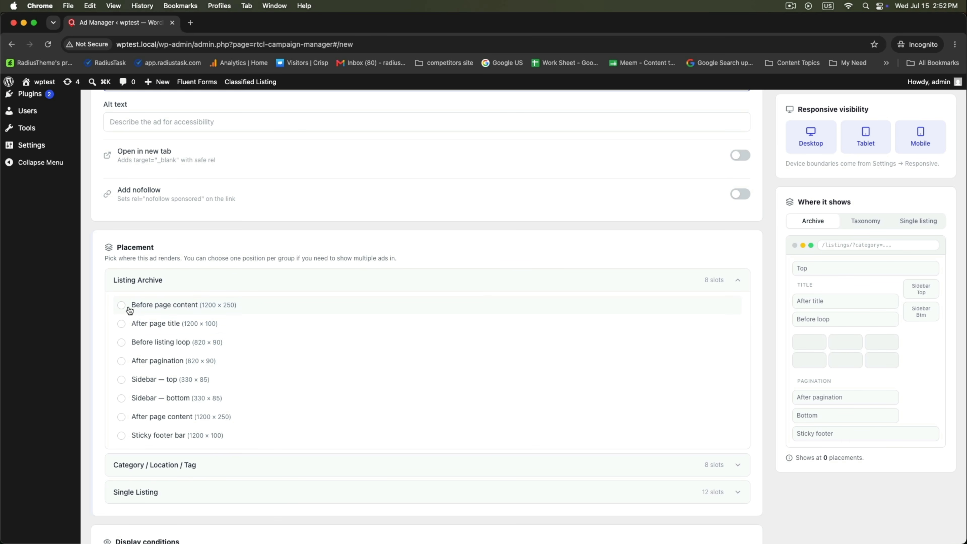
{"action": "scroll", "coordinate": [162, 312], "scroll_direction": "down", "scroll_amount": 1}
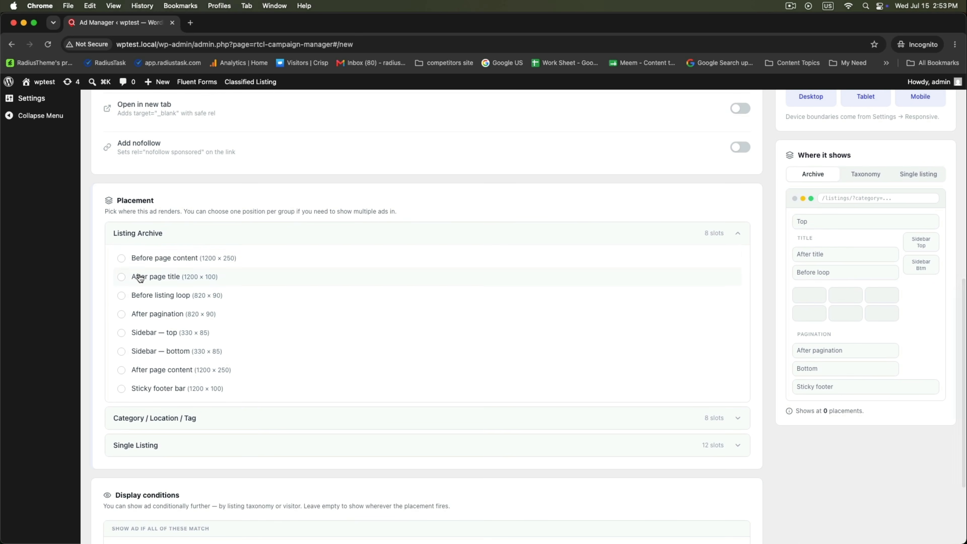
{"action": "left_click", "coordinate": [122, 260]}
{"action": "scroll", "coordinate": [253, 263], "scroll_direction": "up", "scroll_amount": 2}
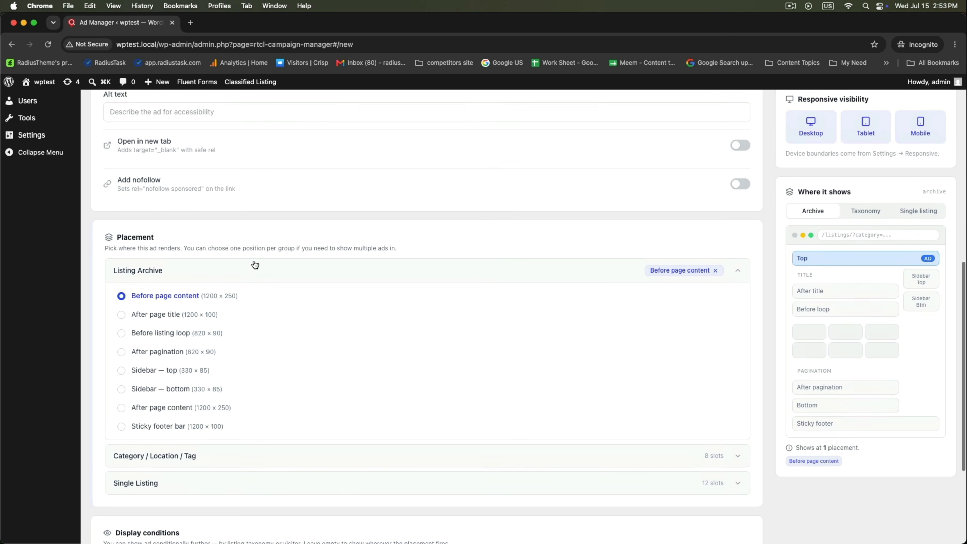
Add a Single Listing placement for the ad before the listing content (820 × 250)
{"action": "scroll", "coordinate": [253, 263], "scroll_direction": "down", "scroll_amount": 4}
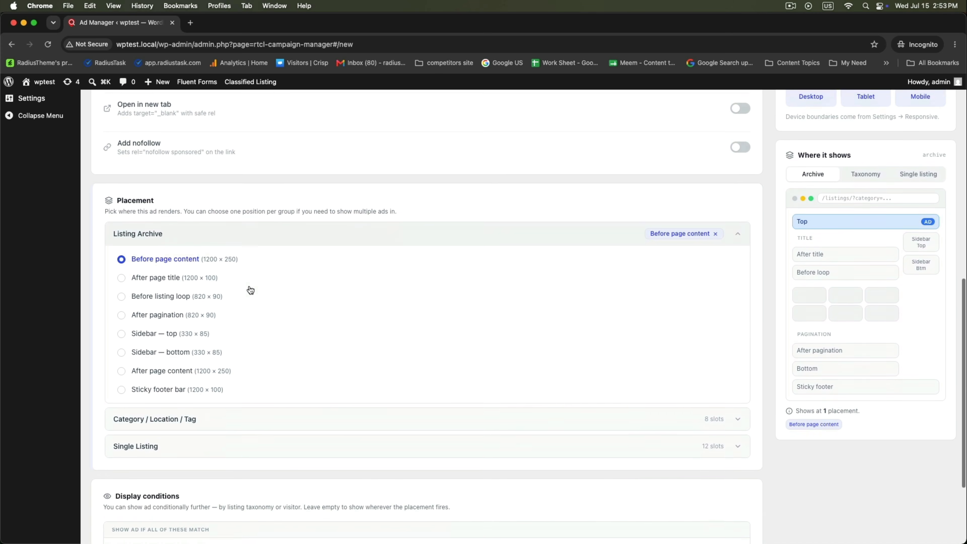
{"action": "left_click", "coordinate": [179, 384]}
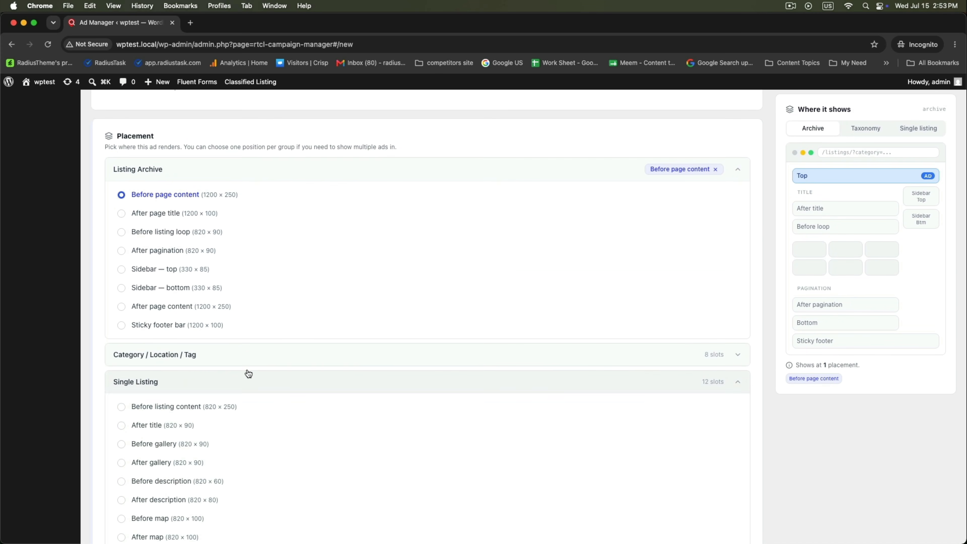
{"action": "scroll", "coordinate": [248, 373], "scroll_direction": "down", "scroll_amount": 6}
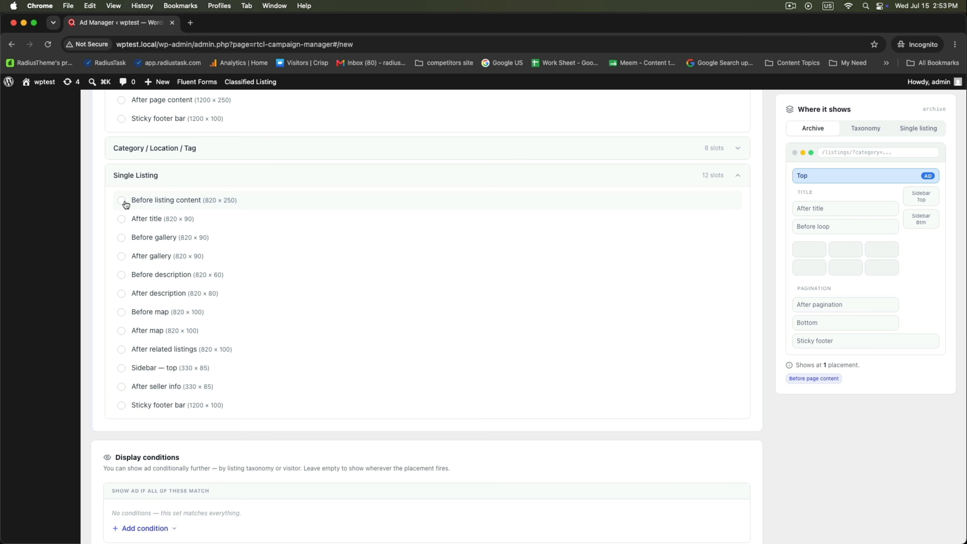
{"action": "left_click", "coordinate": [122, 201]}
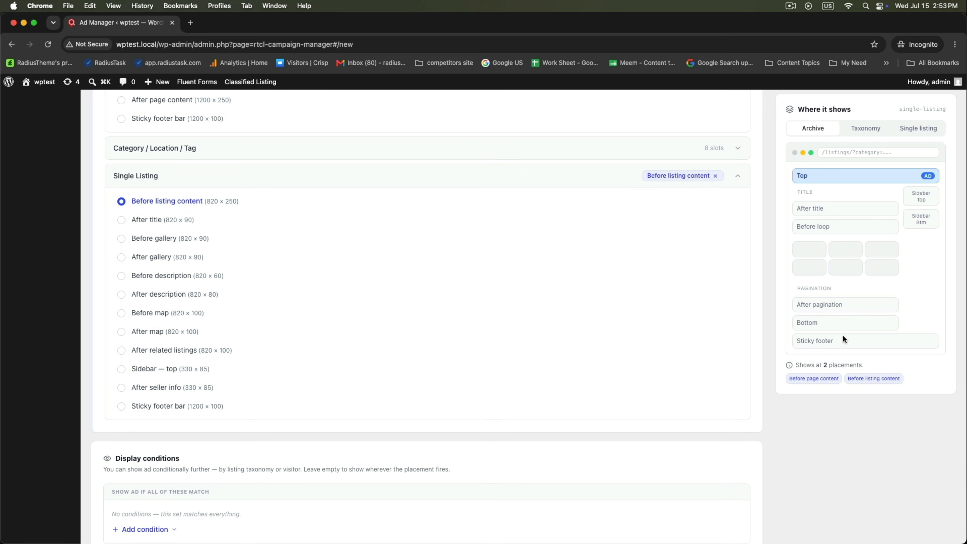
Name the advertisement "Leader Board" and save it
{"action": "scroll", "coordinate": [843, 335], "scroll_direction": "up", "scroll_amount": 3}
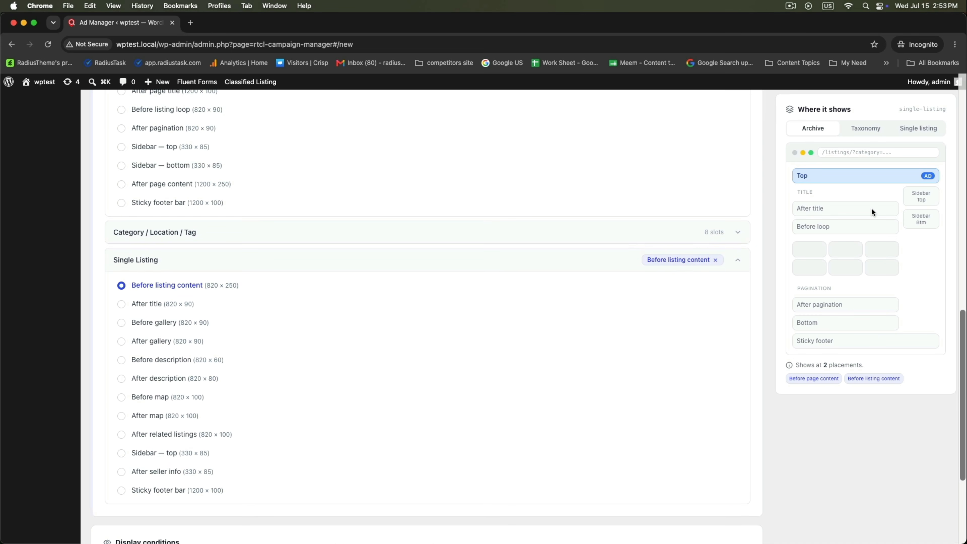
{"action": "scroll", "coordinate": [871, 208], "scroll_direction": "up", "scroll_amount": 1}
{"action": "scroll", "coordinate": [871, 208], "scroll_direction": "down", "scroll_amount": 5}
{"action": "scroll", "coordinate": [871, 208], "scroll_direction": "up", "scroll_amount": 18}
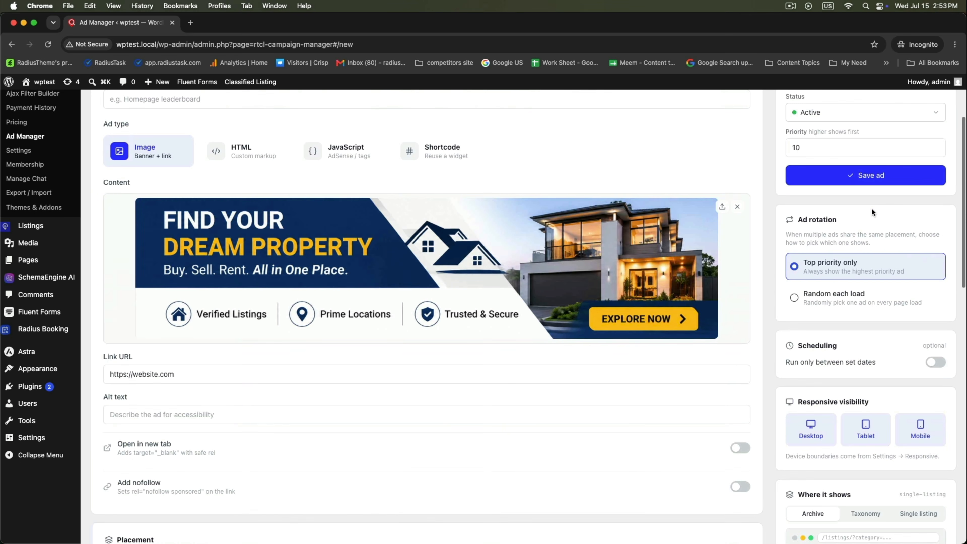
{"action": "scroll", "coordinate": [871, 208], "scroll_direction": "up", "scroll_amount": 1}
{"action": "left_click", "coordinate": [872, 209]}
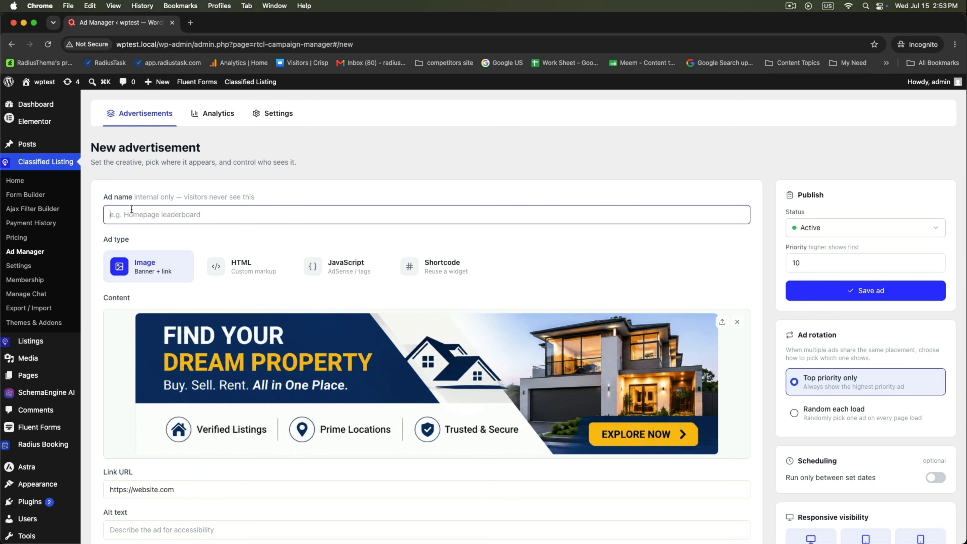
{"action": "type", "text": "top ads"}
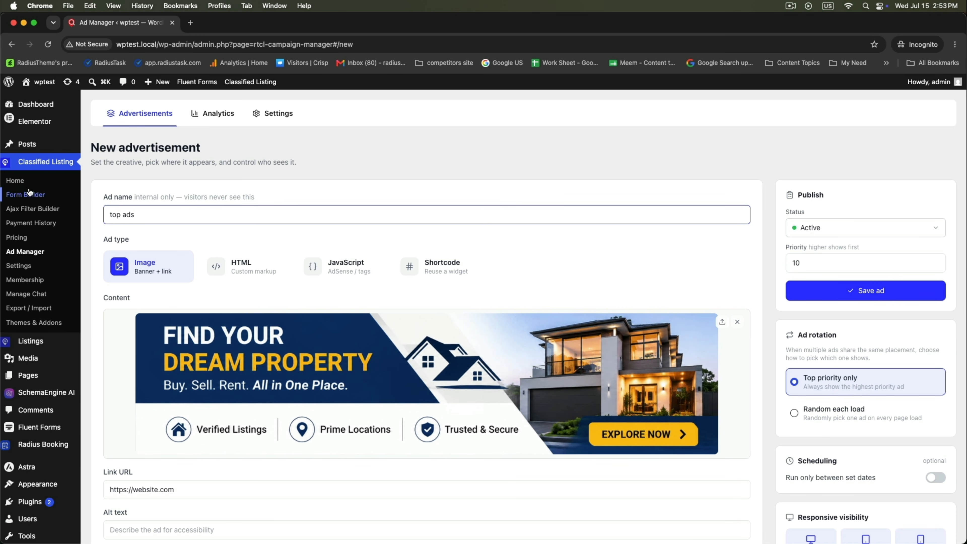
{"action": "left_click_drag", "start_coordinate": [137, 214], "coordinate": [80, 215]}
{"action": "type", "text": "Leader Board"}
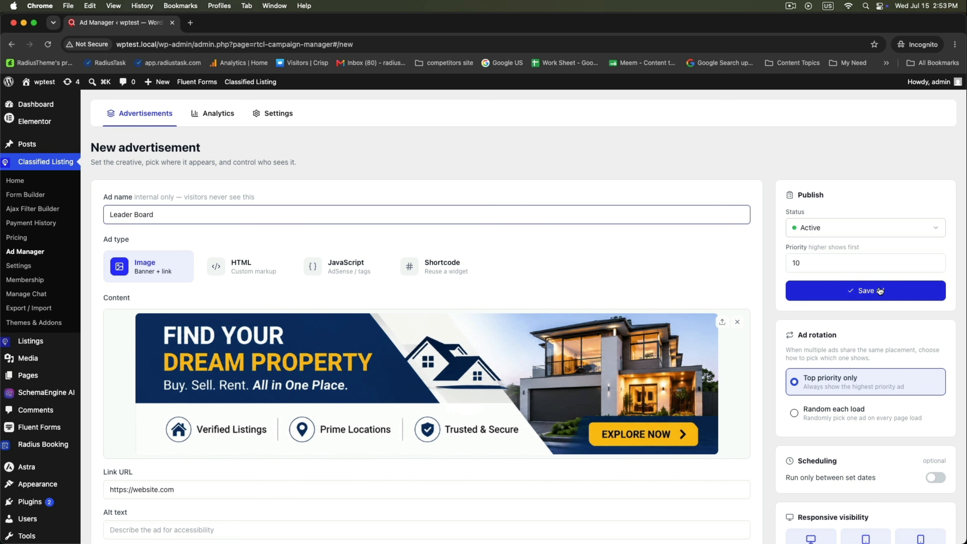
{"action": "left_click", "coordinate": [804, 290]}
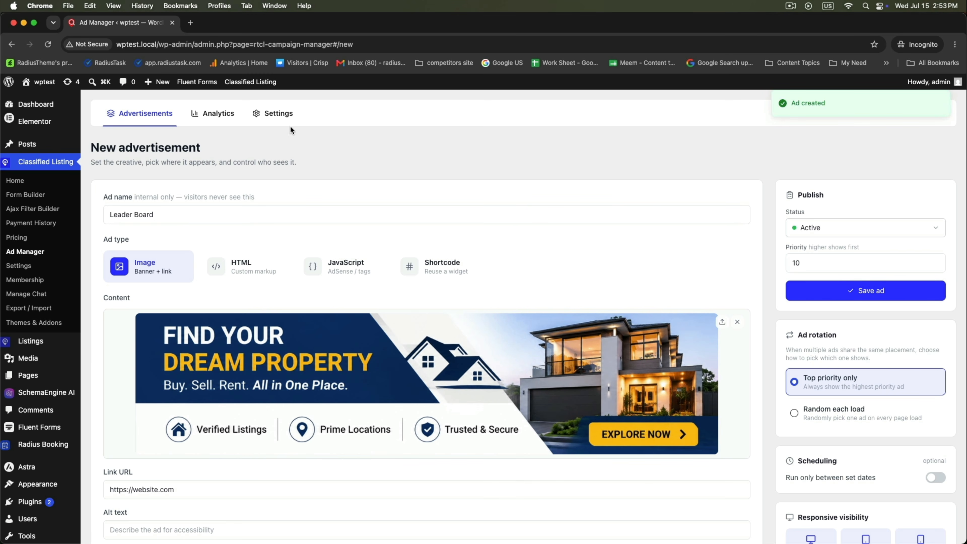
Open the site's front end in a new tab and check the leaderboard ad on the Listings page
{"action": "mouse_move", "coordinate": [38, 82]}
{"action": "right_click", "coordinate": [38, 99]}
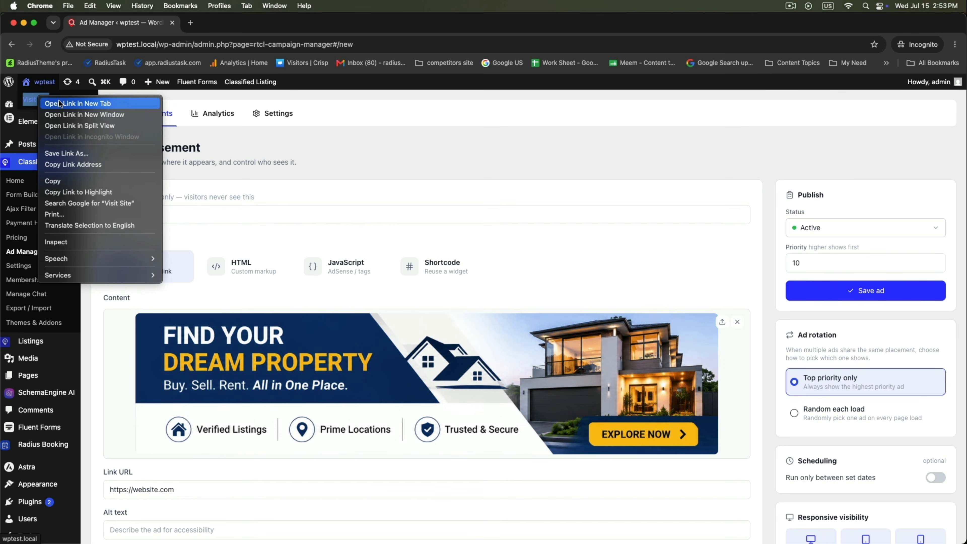
{"action": "left_click", "coordinate": [59, 100]}
{"action": "left_click", "coordinate": [219, 24]}
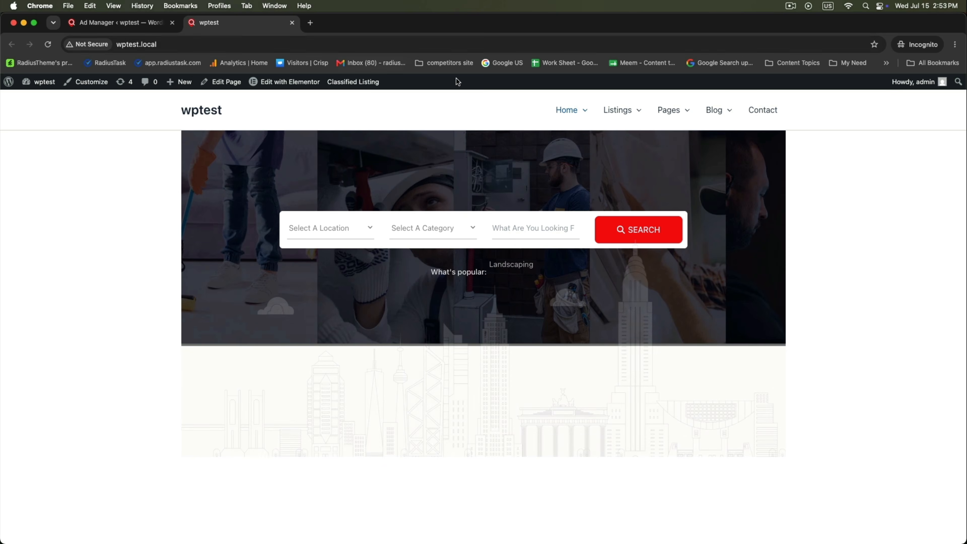
{"action": "mouse_move", "coordinate": [628, 109]}
{"action": "left_click", "coordinate": [629, 169]}
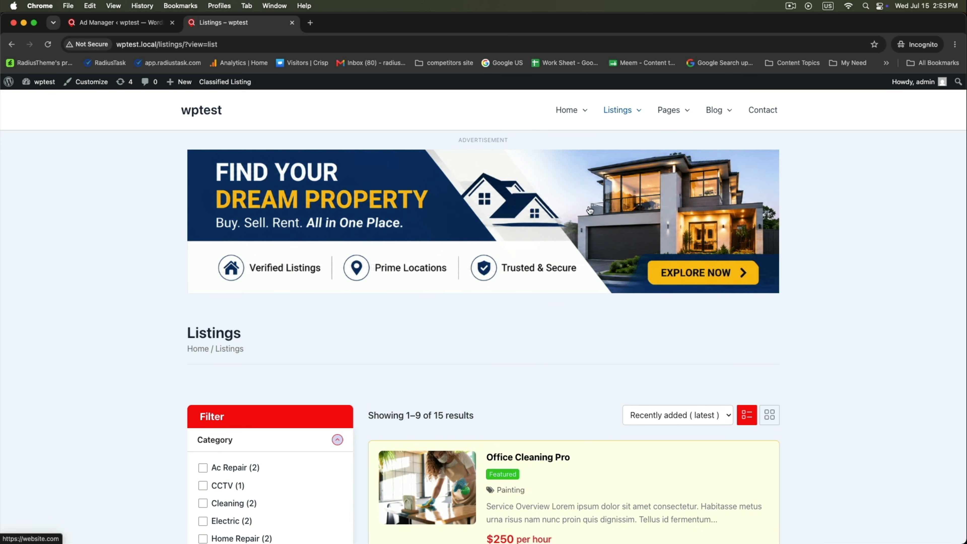
{"action": "scroll", "coordinate": [590, 210], "scroll_direction": "down", "scroll_amount": 15}
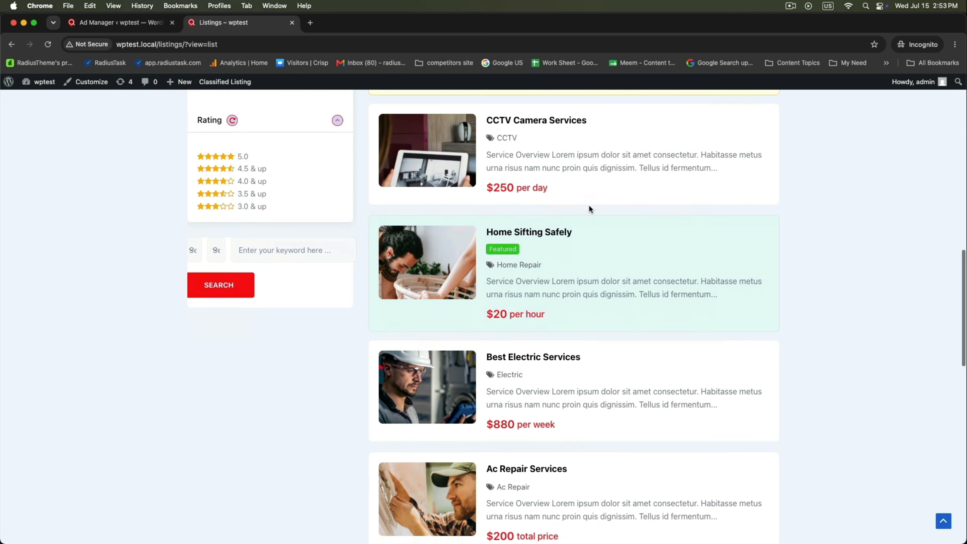
Open the Best Electric Services listing in a new tab and inspect the ad's position relative to the listing content
{"action": "scroll", "coordinate": [589, 205], "scroll_direction": "down", "scroll_amount": 3}
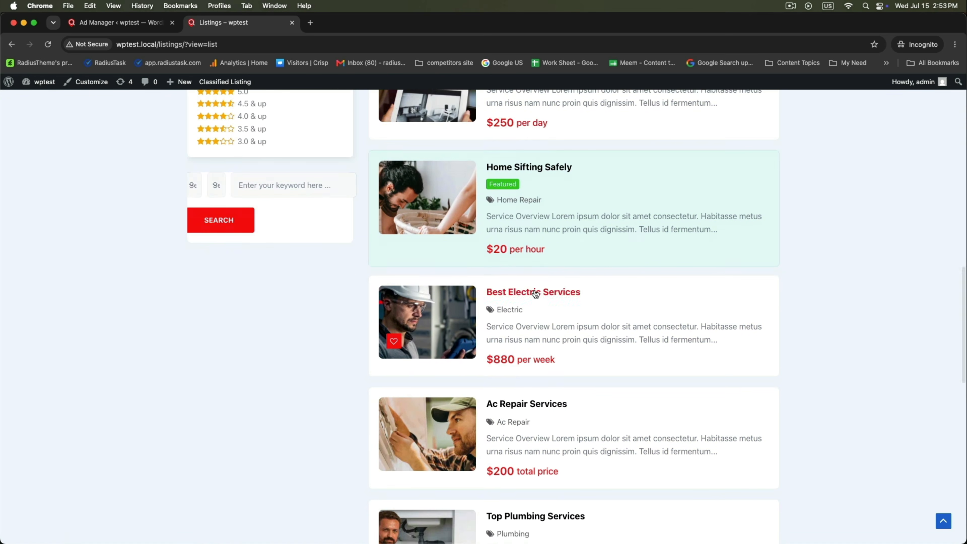
{"action": "right_click", "coordinate": [535, 292]}
{"action": "left_click", "coordinate": [561, 296]}
{"action": "left_click", "coordinate": [342, 31]}
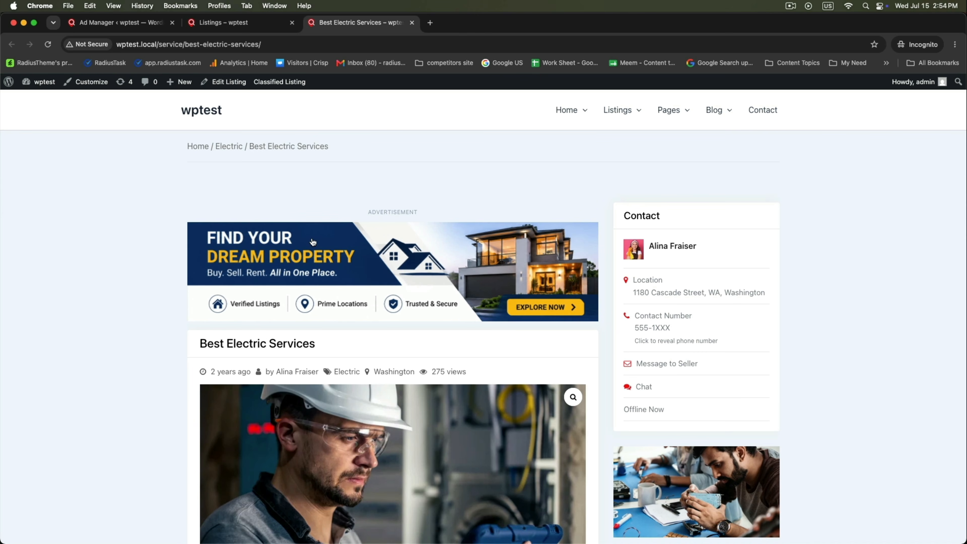
{"action": "scroll", "coordinate": [314, 252], "scroll_direction": "down", "scroll_amount": 20}
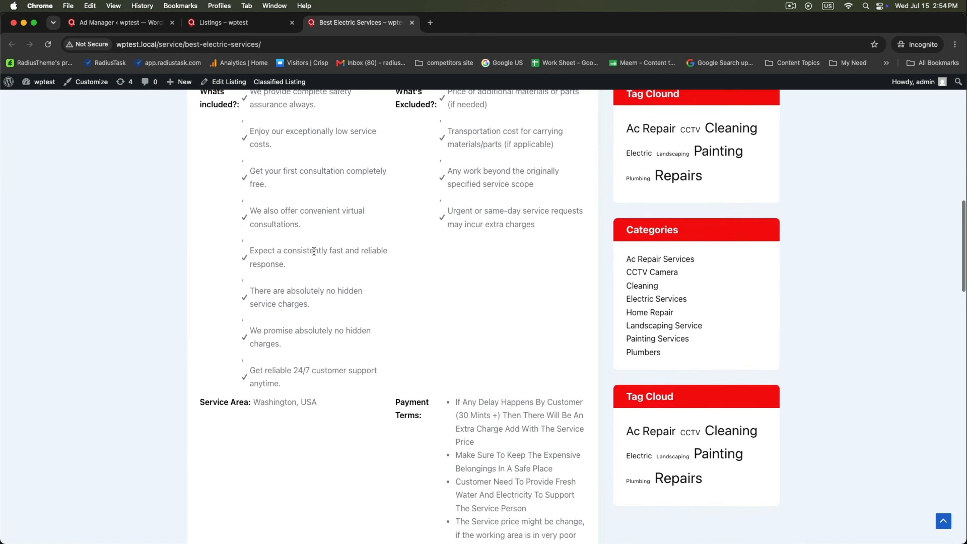
{"action": "scroll", "coordinate": [314, 252], "scroll_direction": "up", "scroll_amount": 19}
{"action": "left_click_drag", "start_coordinate": [198, 294], "coordinate": [345, 297]}
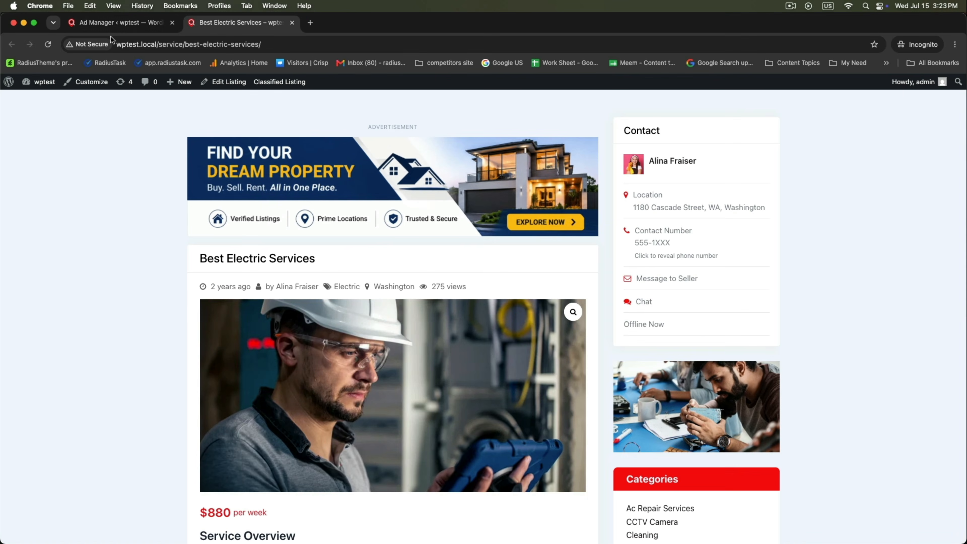
Change the Leader Board ad's Single Listing placement to After title (820 × 90) and update the ad
{"action": "left_click", "coordinate": [110, 24]}
{"action": "scroll", "coordinate": [164, 154], "scroll_direction": "down", "scroll_amount": 15}
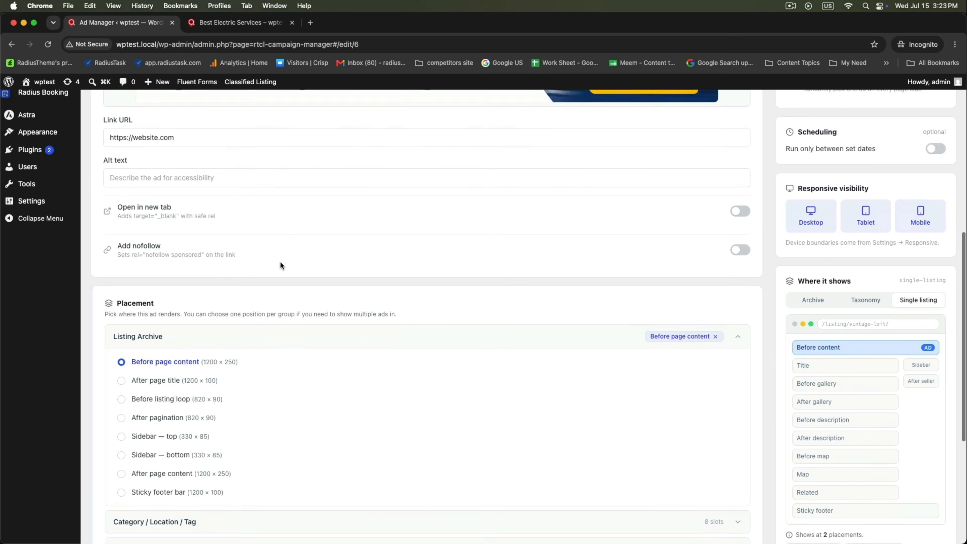
{"action": "scroll", "coordinate": [347, 202], "scroll_direction": "up", "scroll_amount": 3}
{"action": "left_click", "coordinate": [346, 199]}
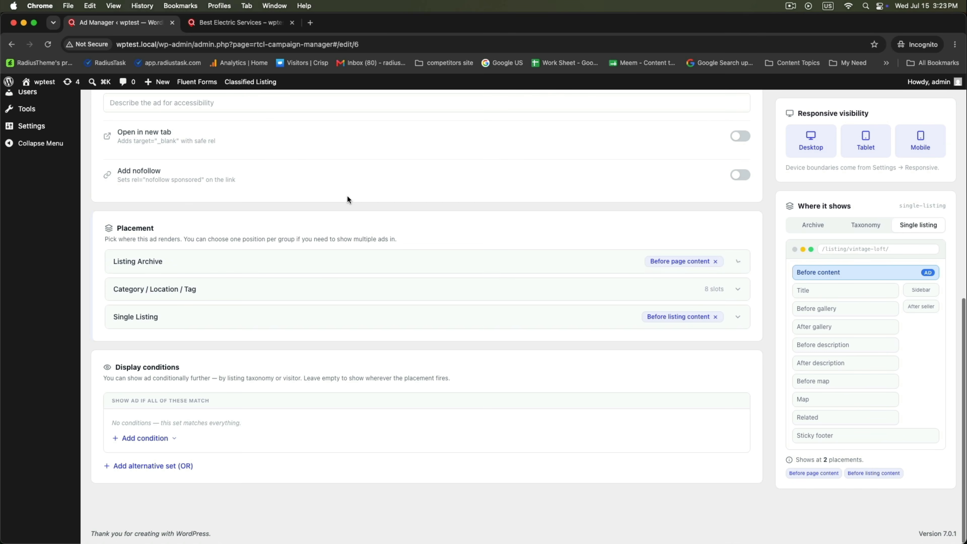
{"action": "left_click", "coordinate": [176, 324]}
{"action": "scroll", "coordinate": [205, 323], "scroll_direction": "down", "scroll_amount": 5}
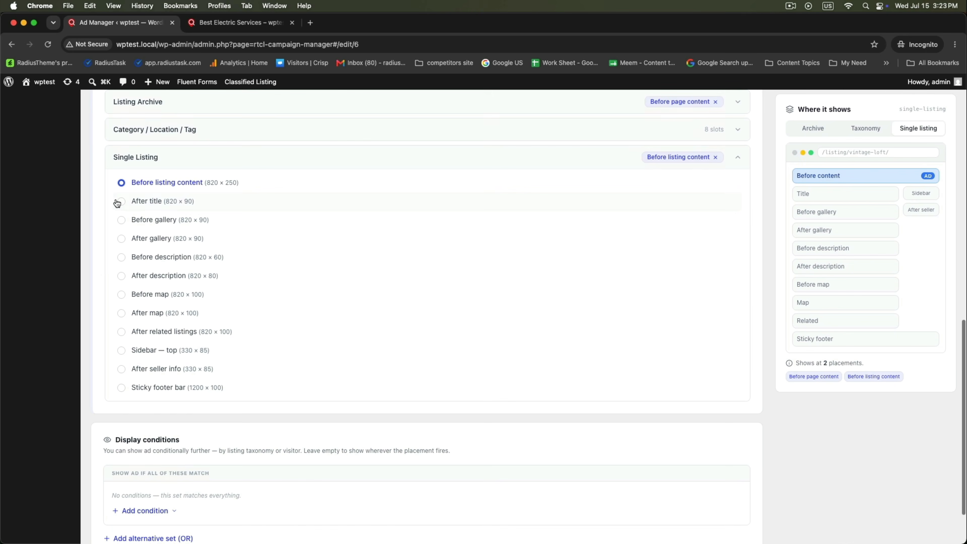
{"action": "left_click", "coordinate": [122, 202]}
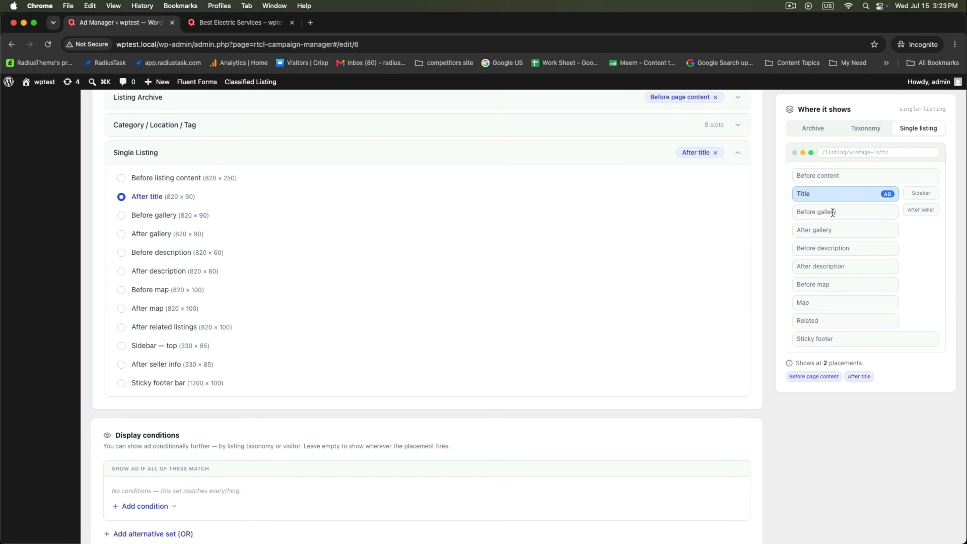
{"action": "scroll", "coordinate": [912, 253], "scroll_direction": "up", "scroll_amount": 15}
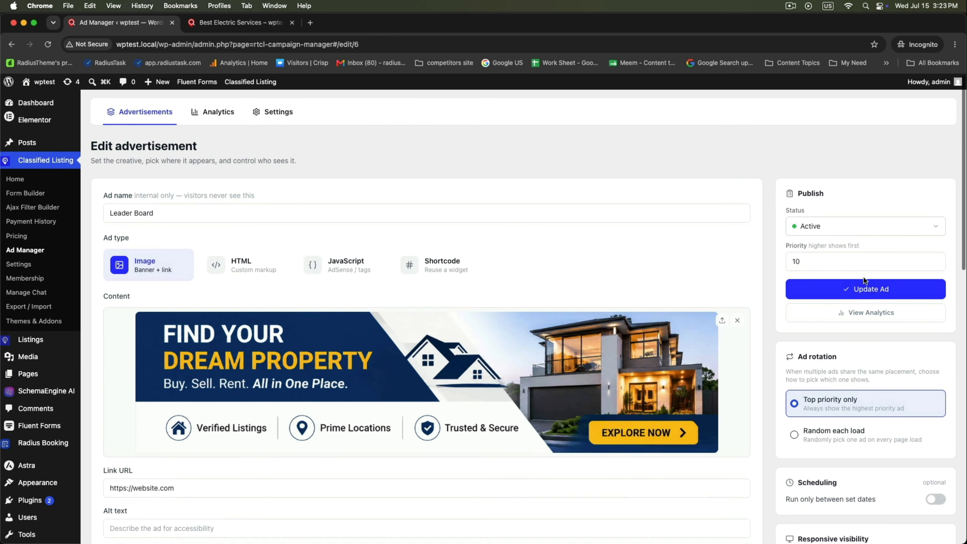
{"action": "left_click", "coordinate": [864, 287]}
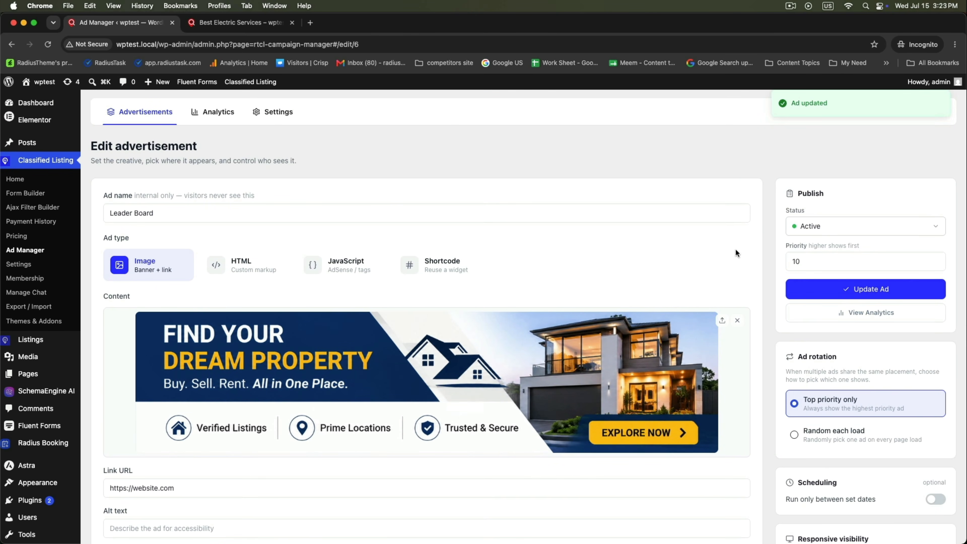
Reload the Best Electric Services listing and check the ad's position relative to the title
{"action": "left_click", "coordinate": [200, 23]}
{"action": "right_click", "coordinate": [128, 250]}
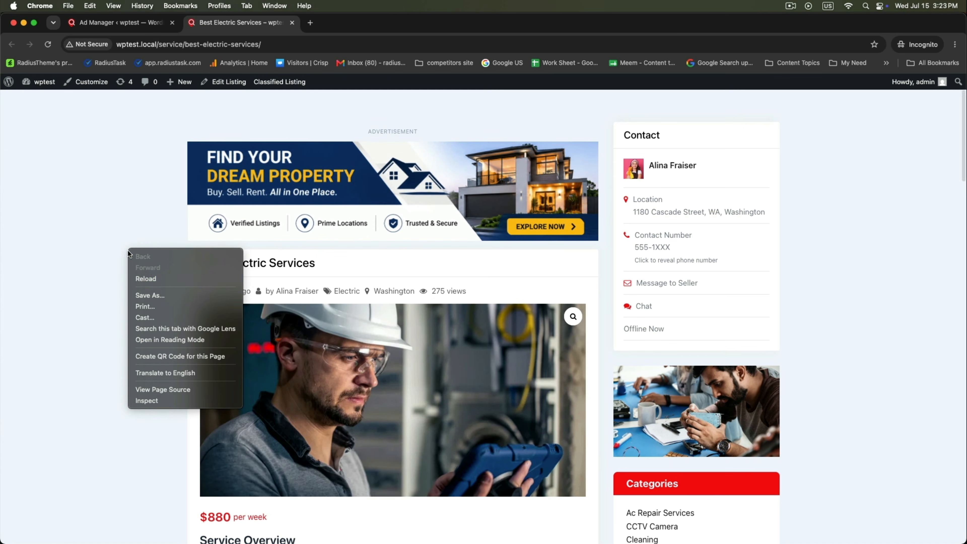
{"action": "left_click", "coordinate": [141, 275]}
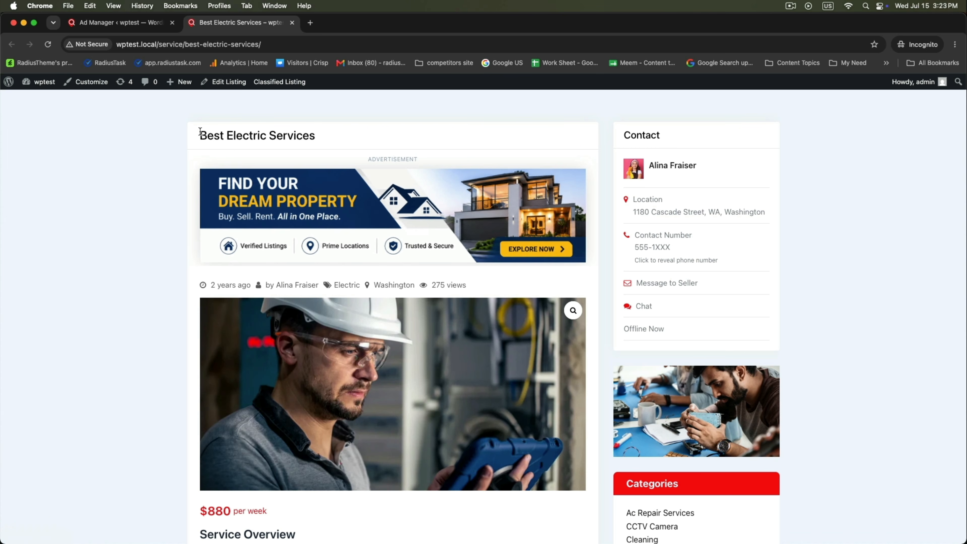
{"action": "left_click_drag", "start_coordinate": [200, 131], "coordinate": [339, 137]}
Set the Leader Board ad's Single Listing placement to After gallery (820 × 90) and update the ad
{"action": "left_click", "coordinate": [121, 28]}
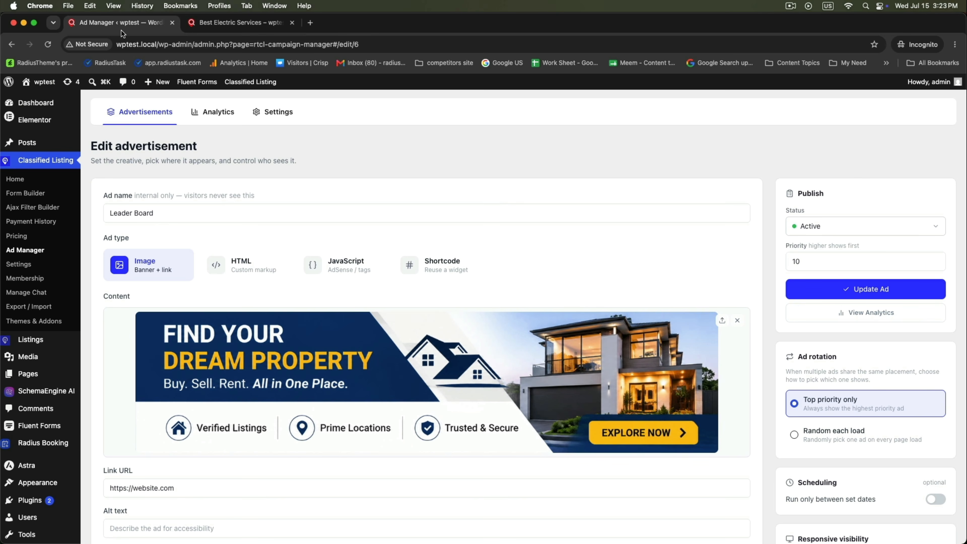
{"action": "scroll", "coordinate": [211, 245], "scroll_direction": "down", "scroll_amount": 5}
{"action": "scroll", "coordinate": [211, 245], "scroll_direction": "down", "scroll_amount": 10}
{"action": "scroll", "coordinate": [202, 246], "scroll_direction": "up", "scroll_amount": 2}
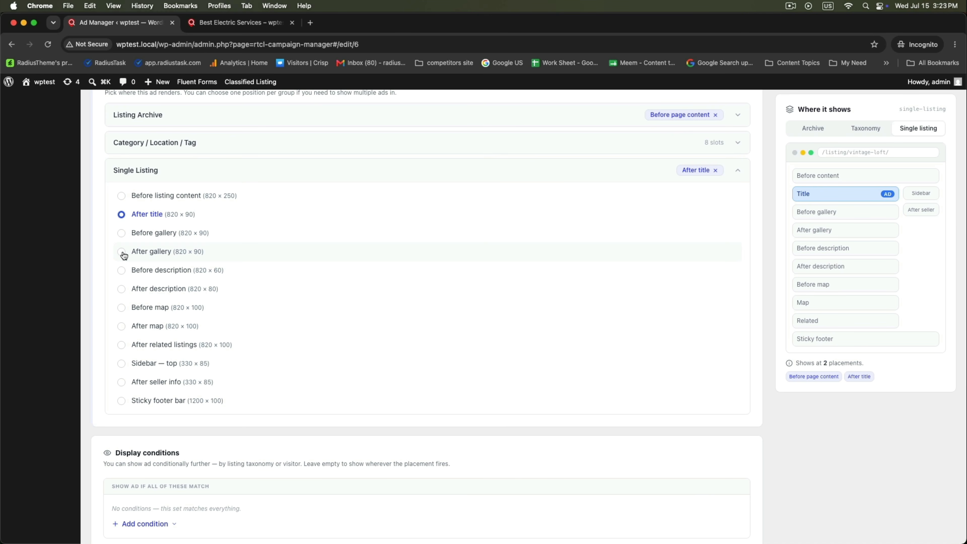
{"action": "left_click", "coordinate": [122, 252]}
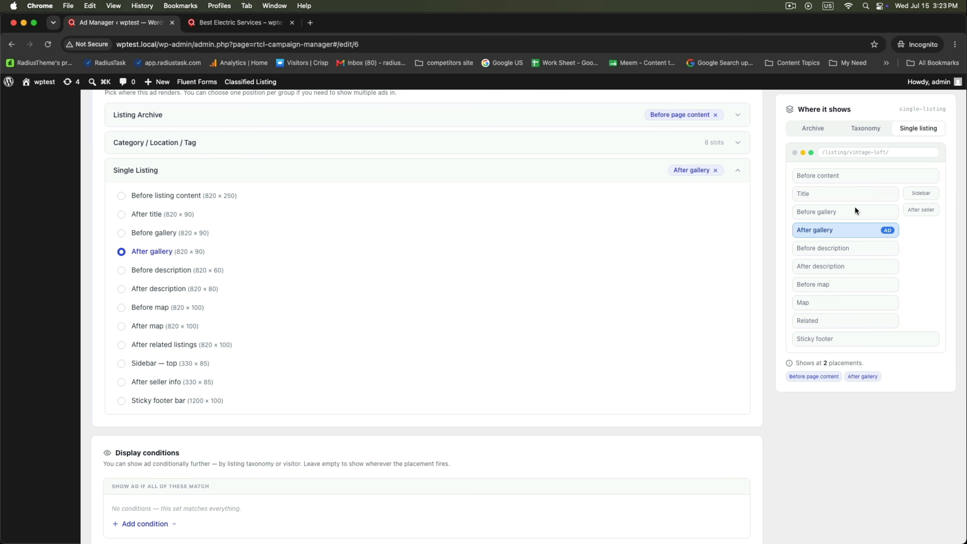
{"action": "scroll", "coordinate": [924, 226], "scroll_direction": "up", "scroll_amount": 10}
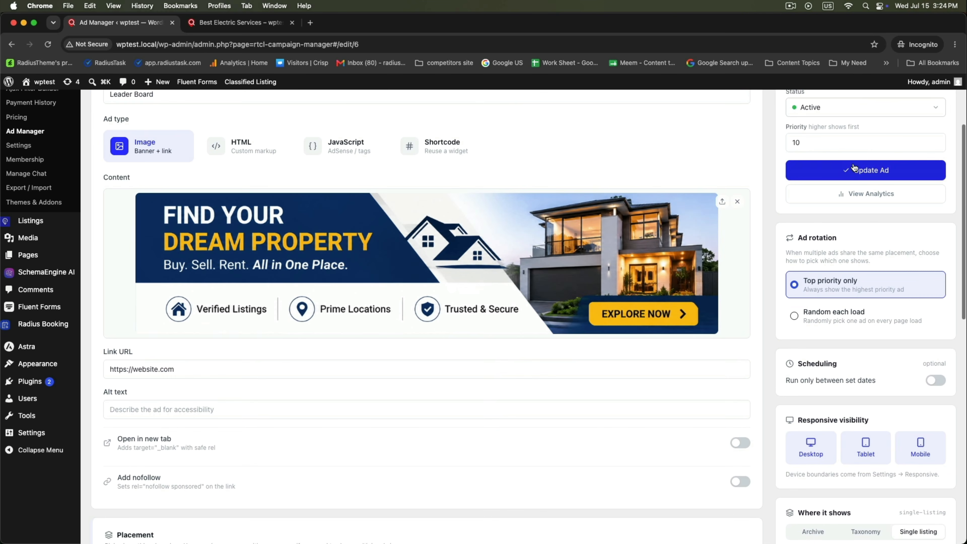
{"action": "left_click", "coordinate": [853, 170]}
Reload the Best Electric Services listing and check the ad's position relative to the gallery image
{"action": "left_click", "coordinate": [229, 23]}
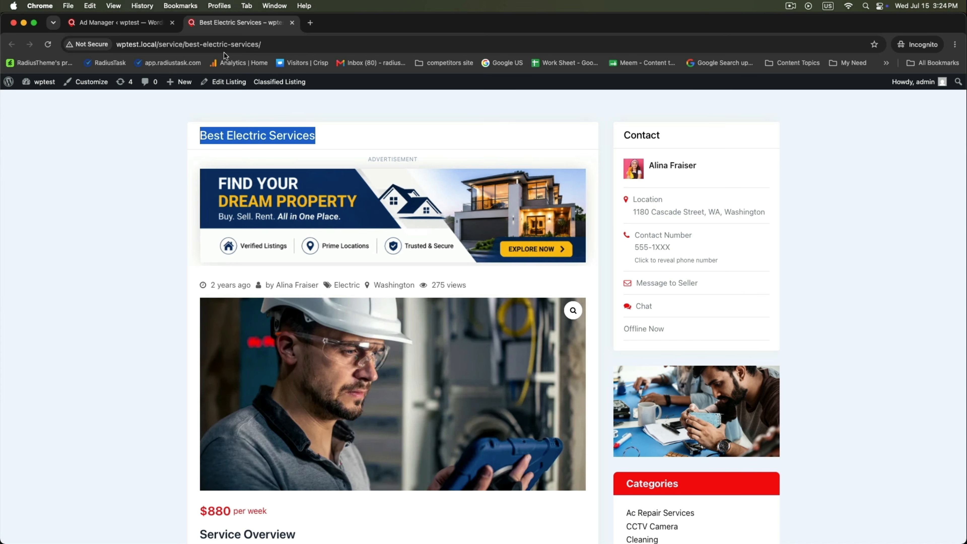
{"action": "left_click", "coordinate": [100, 202]}
{"action": "right_click", "coordinate": [100, 200]}
{"action": "left_click", "coordinate": [107, 225]}
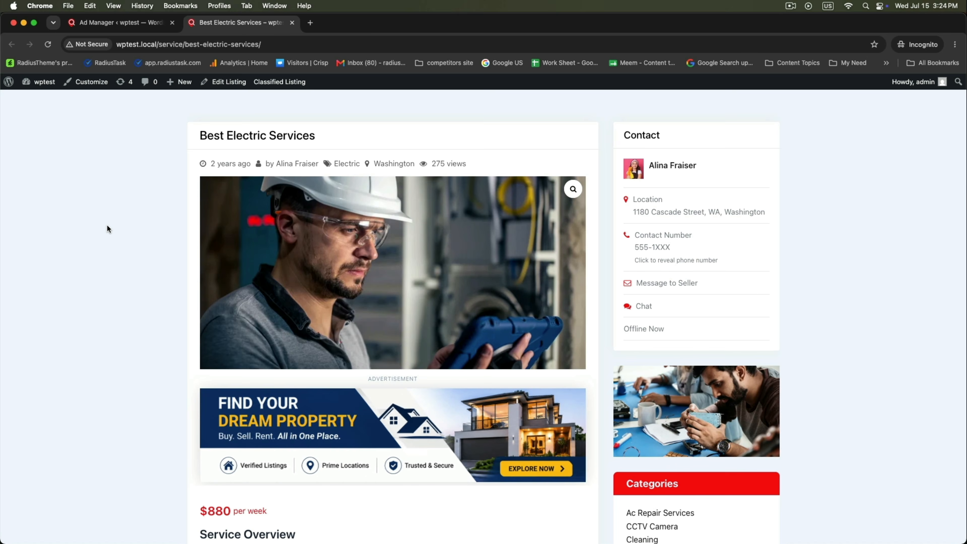
{"action": "scroll", "coordinate": [116, 229], "scroll_direction": "down", "scroll_amount": 2}
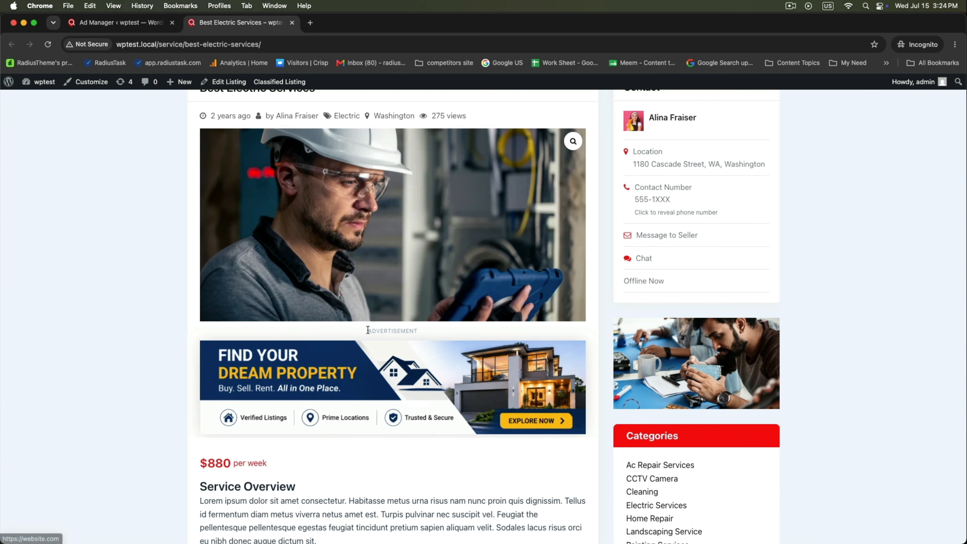
{"action": "left_click_drag", "start_coordinate": [367, 331], "coordinate": [400, 330]}
{"action": "key", "text": "super+r"}
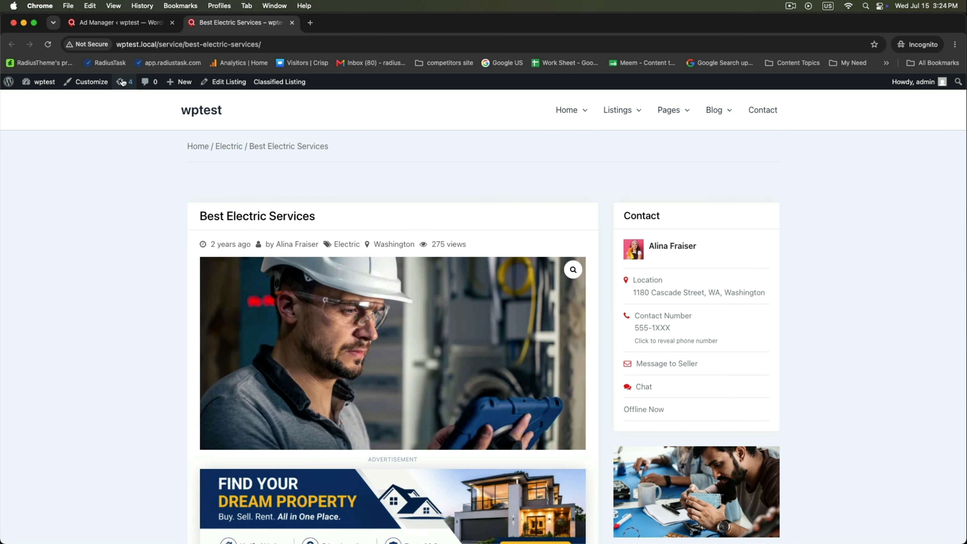
Return to the Ad Manager's advertisements and start a new image ad named "sidebar ad"
{"action": "left_click", "coordinate": [120, 24]}
{"action": "scroll", "coordinate": [124, 111], "scroll_direction": "up", "scroll_amount": 5}
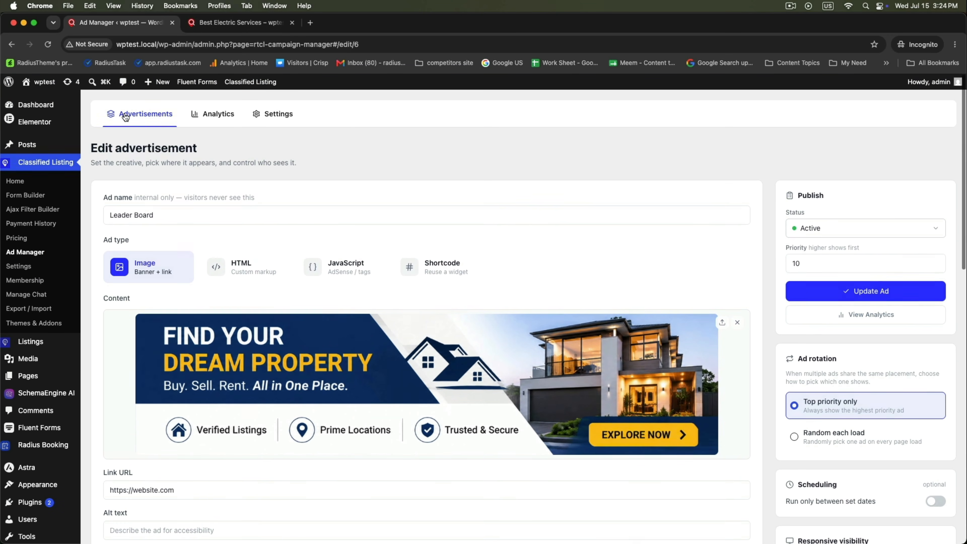
{"action": "left_click", "coordinate": [128, 115]}
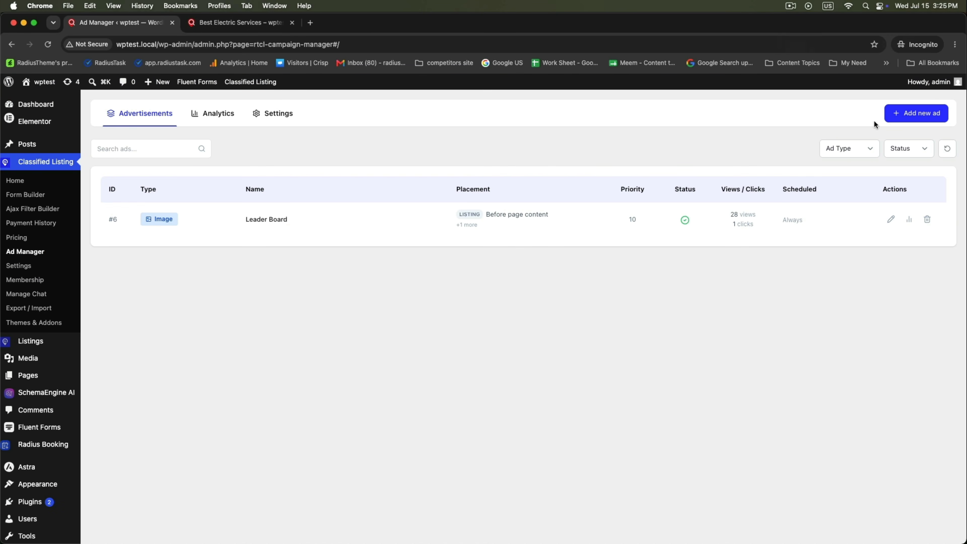
{"action": "left_click", "coordinate": [917, 113]}
{"action": "left_click", "coordinate": [142, 214]}
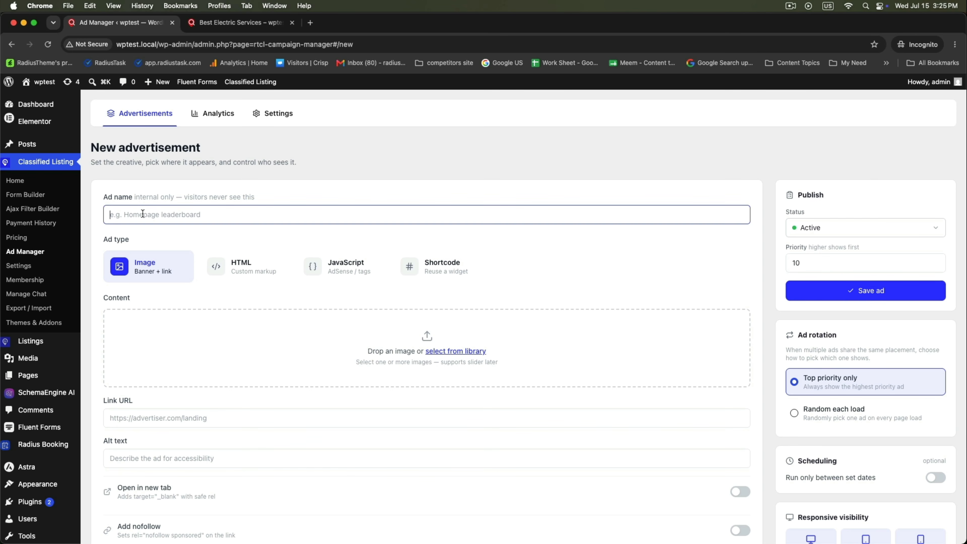
{"action": "type", "text": "sidebar"}
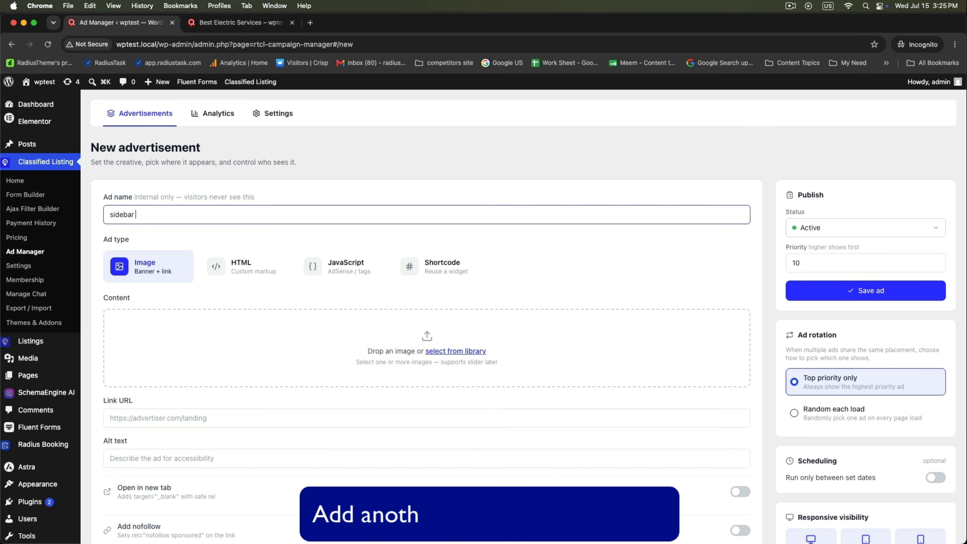
{"action": "type", "text": " ad"}
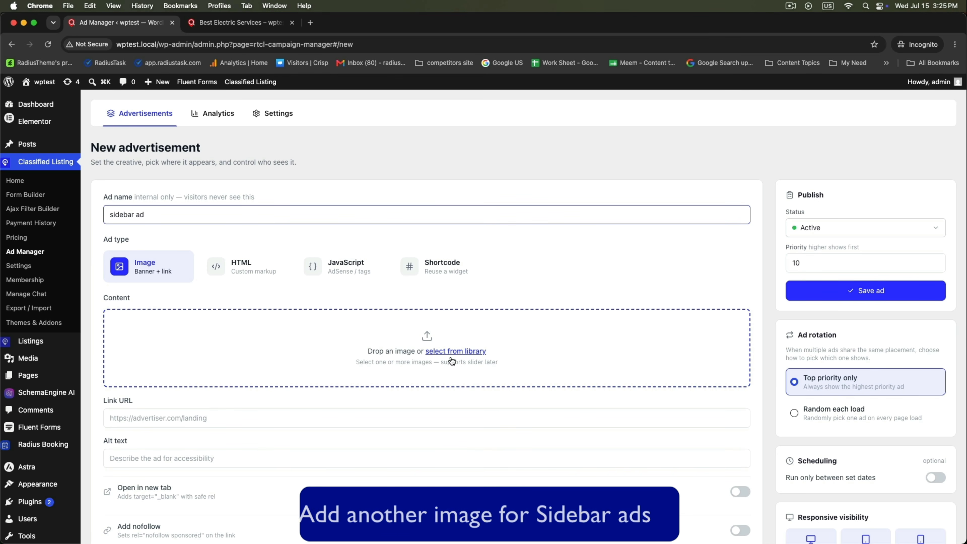
Use the "sidebar ads" image from the media library as the new ad's content
{"action": "left_click", "coordinate": [456, 352]}
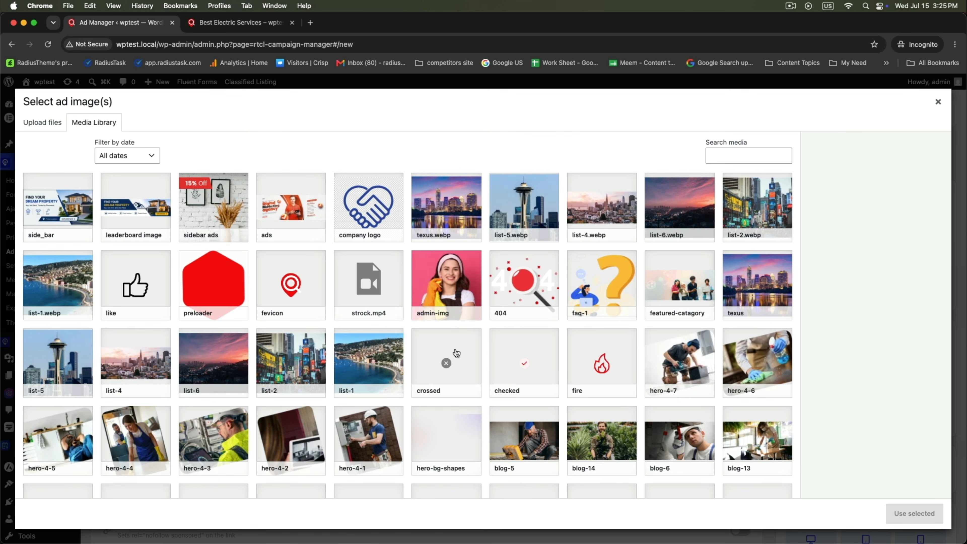
{"action": "left_click", "coordinate": [202, 216]}
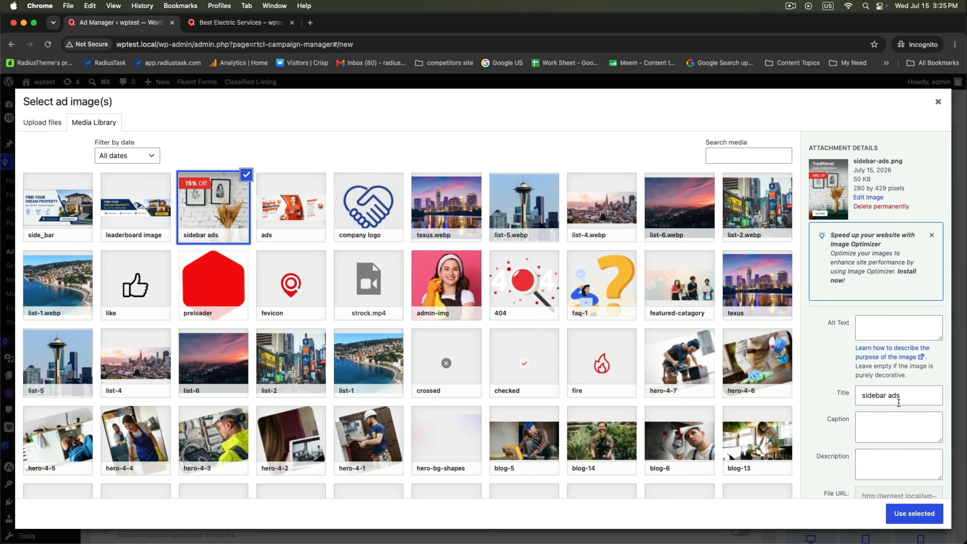
{"action": "left_click", "coordinate": [903, 513]}
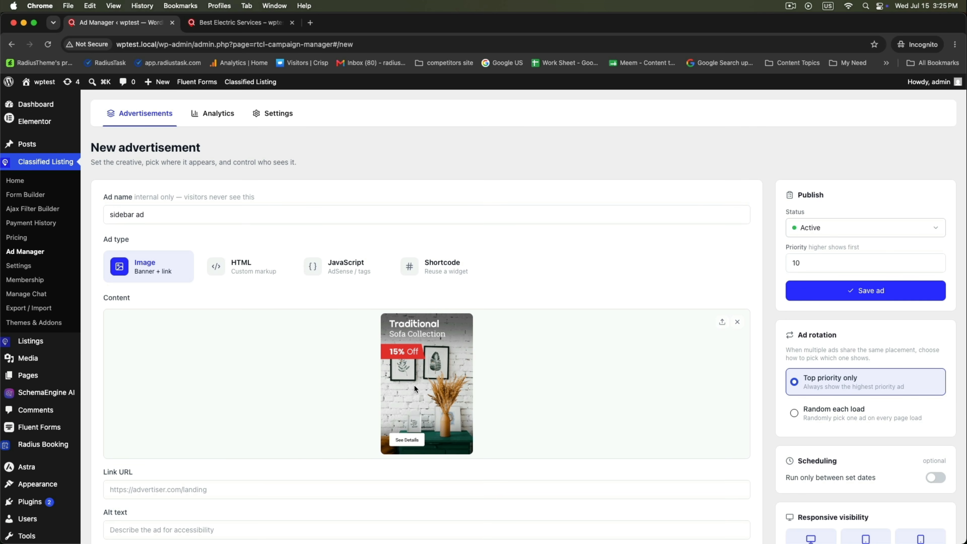
Set the new ad's Listing Archive placement to Sidebar — top (330 × 85)
{"action": "scroll", "coordinate": [516, 367], "scroll_direction": "down", "scroll_amount": 8}
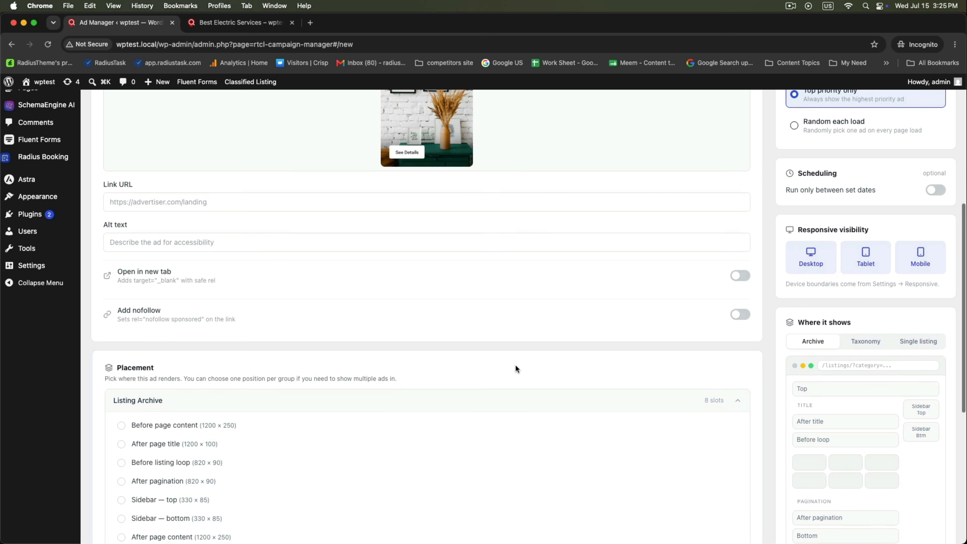
{"action": "scroll", "coordinate": [516, 369], "scroll_direction": "down", "scroll_amount": 2}
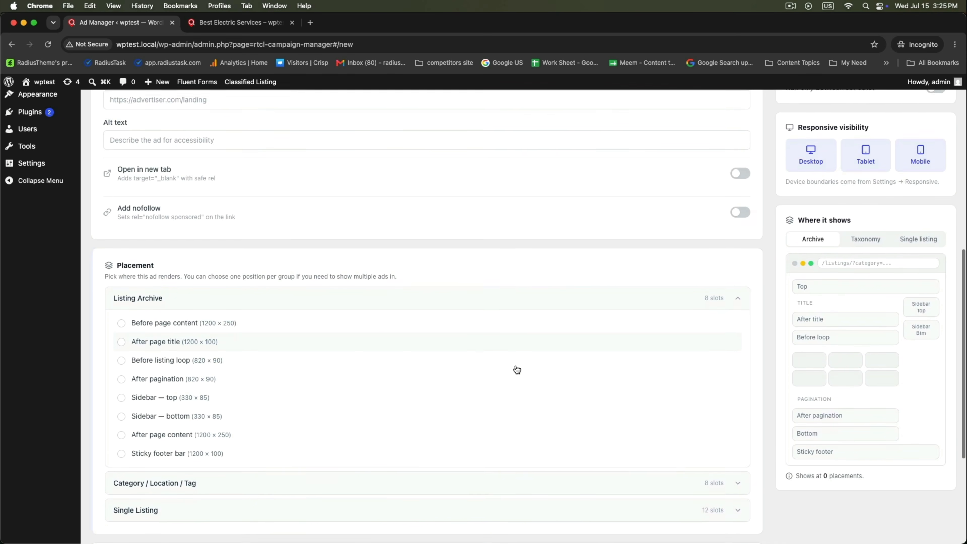
{"action": "scroll", "coordinate": [516, 370], "scroll_direction": "down", "scroll_amount": 1}
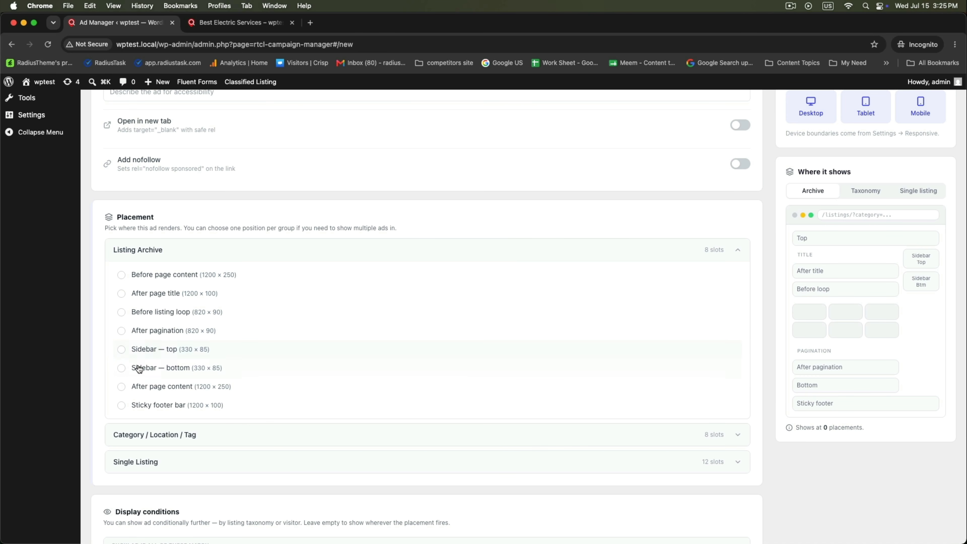
{"action": "left_click", "coordinate": [122, 351]}
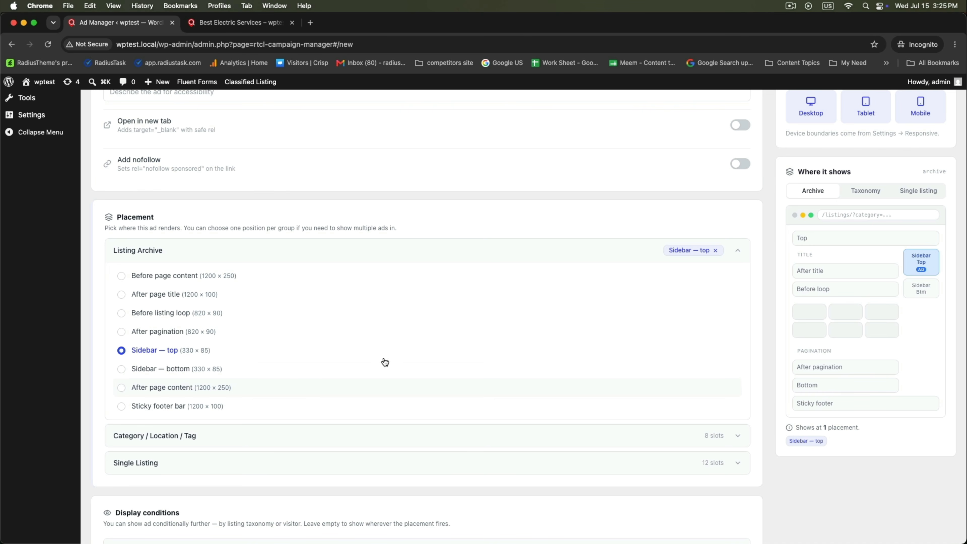
Set the sidebar ad's Single Listing placement to Sidebar — top (330 × 85) and save the ad
{"action": "scroll", "coordinate": [258, 283], "scroll_direction": "down", "scroll_amount": 4}
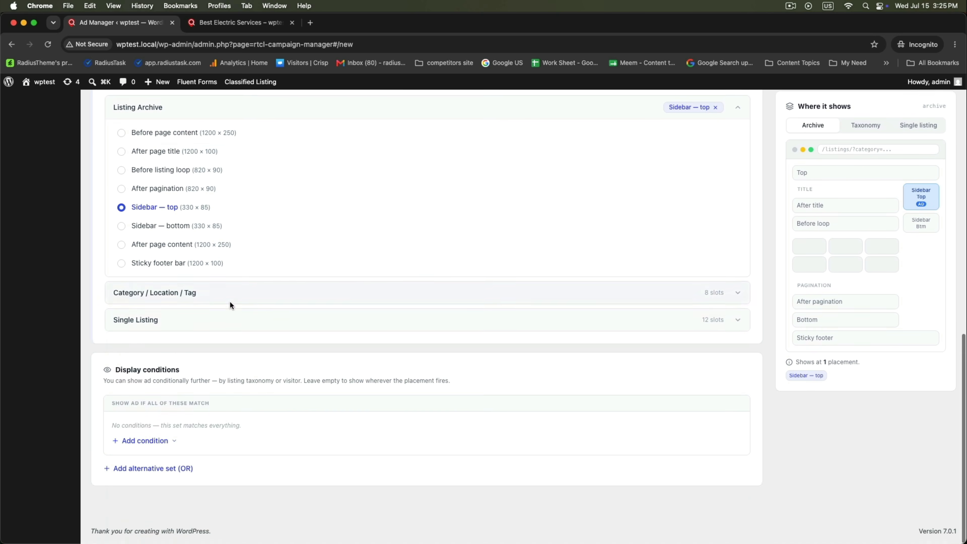
{"action": "left_click", "coordinate": [158, 322]}
{"action": "scroll", "coordinate": [148, 397], "scroll_direction": "down", "scroll_amount": 5}
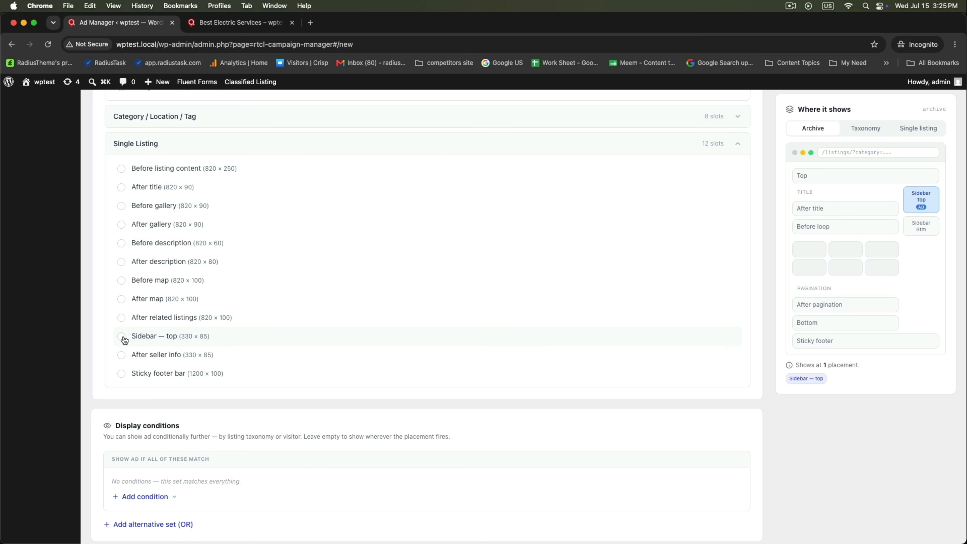
{"action": "left_click", "coordinate": [122, 337]}
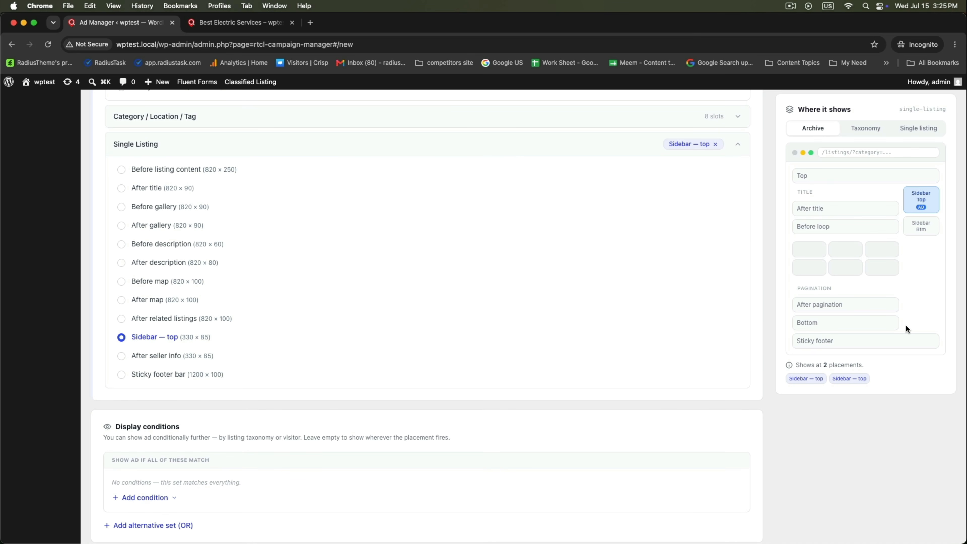
{"action": "scroll", "coordinate": [906, 324], "scroll_direction": "up", "scroll_amount": 20}
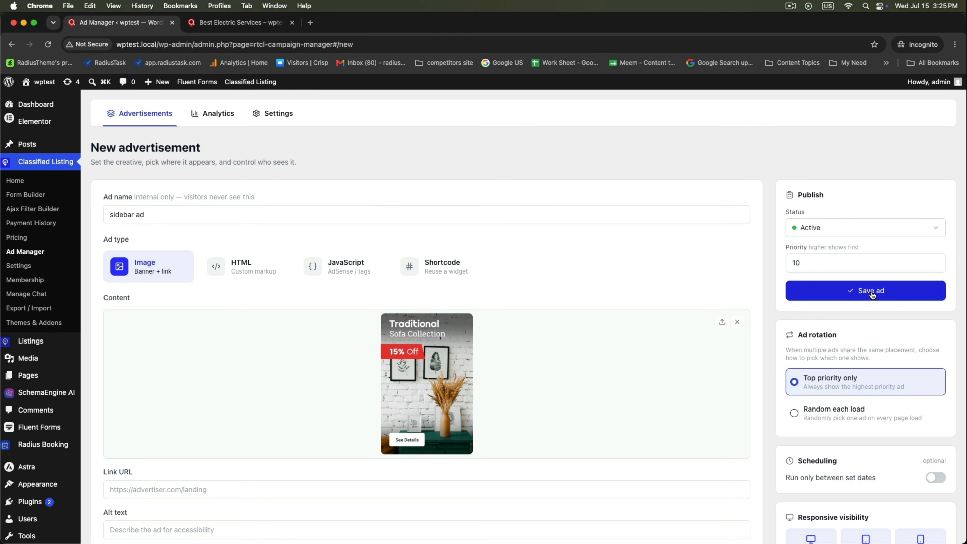
{"action": "left_click", "coordinate": [872, 294]}
Reload the Best Electric Services listing and check where the sidebar ad appears
{"action": "left_click", "coordinate": [207, 24]}
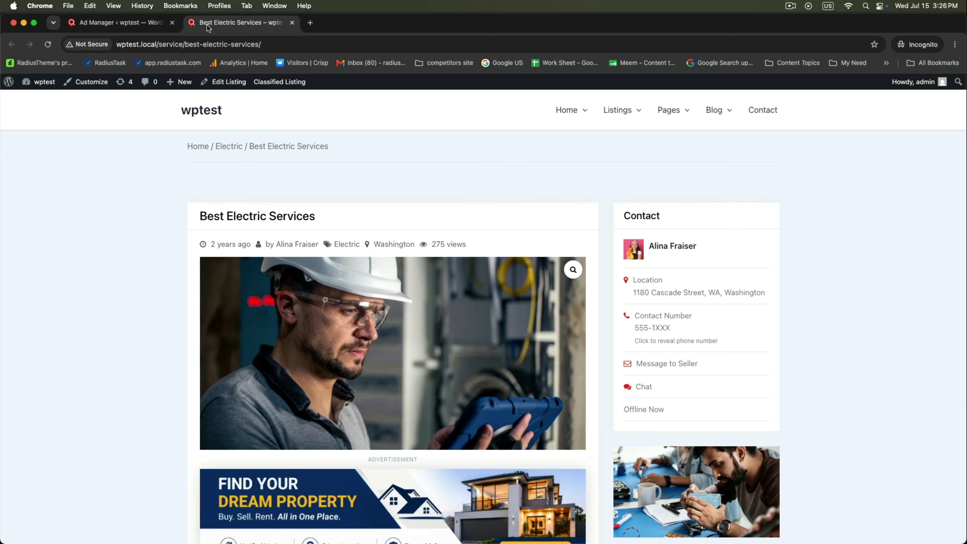
{"action": "right_click", "coordinate": [128, 189]}
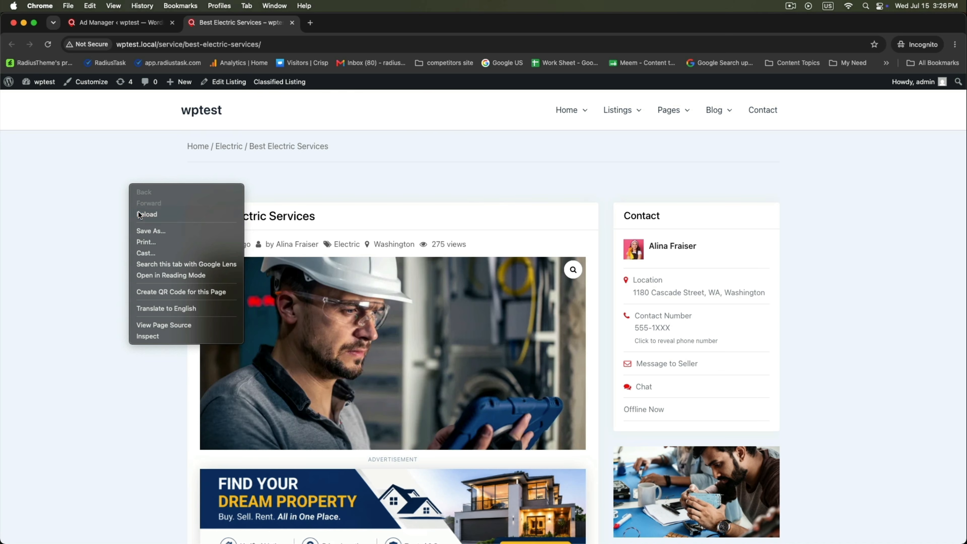
{"action": "left_click", "coordinate": [138, 213]}
{"action": "scroll", "coordinate": [138, 211], "scroll_direction": "down", "scroll_amount": 1}
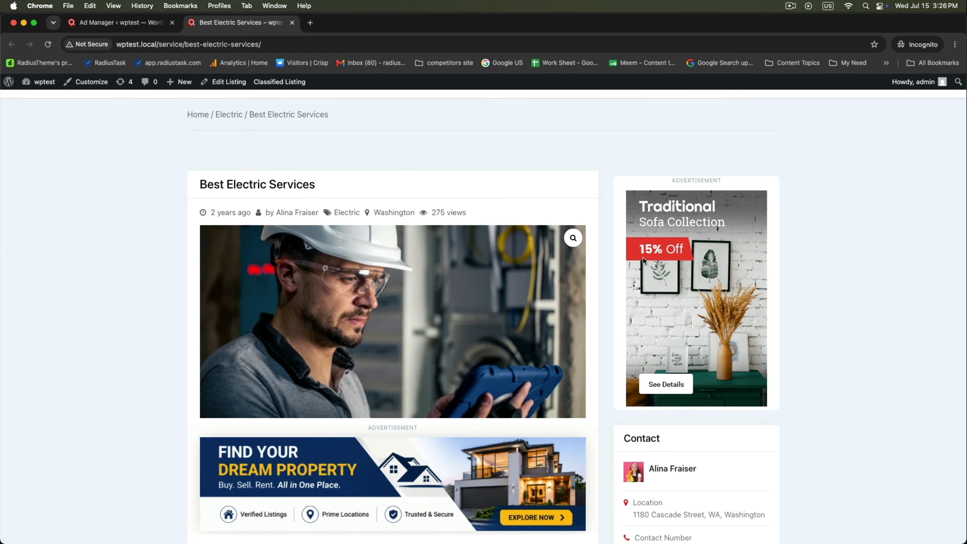
{"action": "scroll", "coordinate": [673, 240], "scroll_direction": "up", "scroll_amount": 1}
Open the site's Listing List page in a new tab and check the ads on it
{"action": "mouse_move", "coordinate": [617, 110]}
{"action": "right_click", "coordinate": [623, 170]}
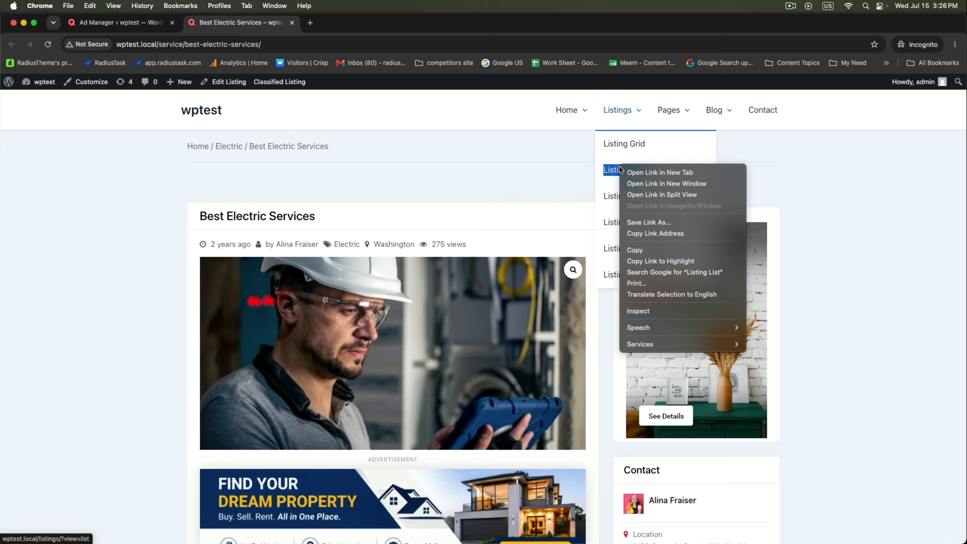
{"action": "left_click", "coordinate": [632, 170]}
{"action": "left_click", "coordinate": [366, 27]}
{"action": "scroll", "coordinate": [518, 191], "scroll_direction": "down", "scroll_amount": 5}
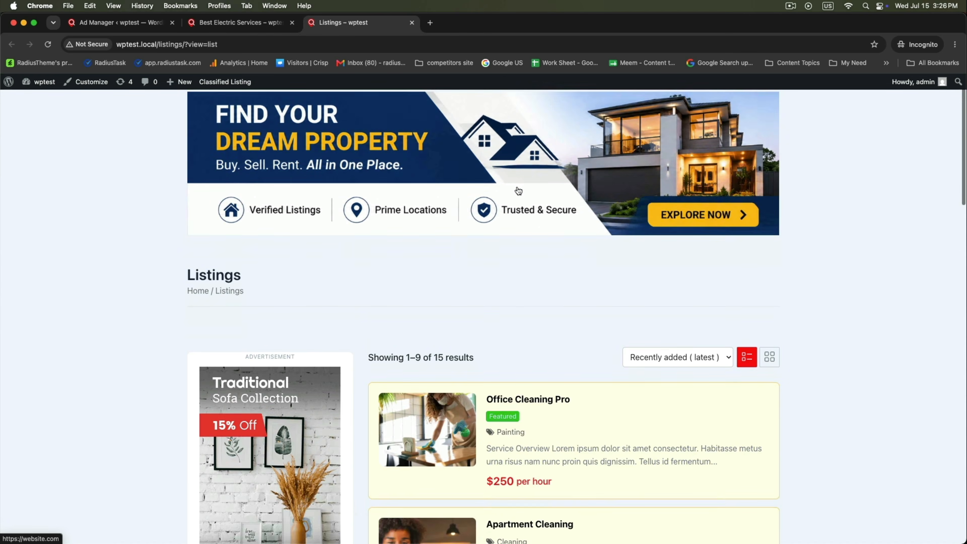
Compare the ad's Listing Archive placement setting with its position on the Listings page
{"action": "left_click", "coordinate": [113, 24]}
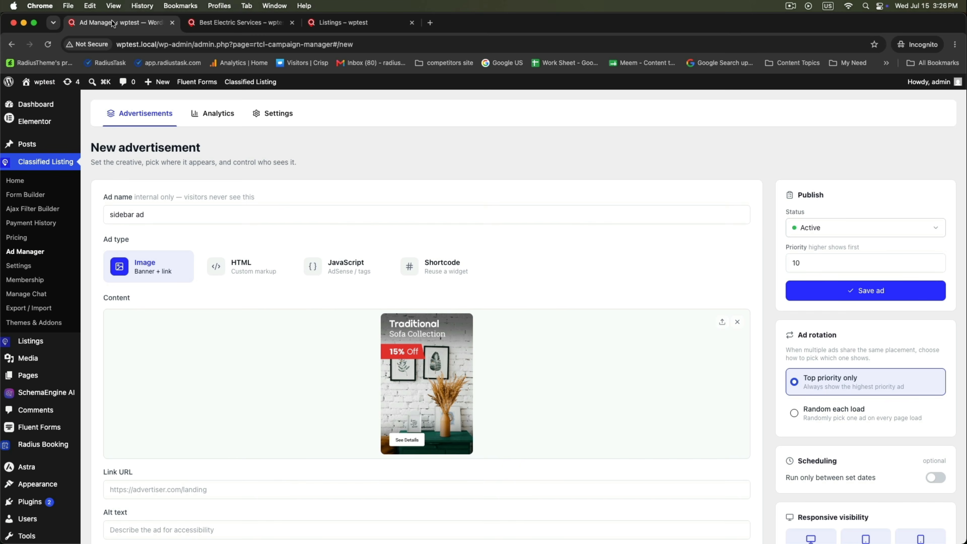
{"action": "scroll", "coordinate": [321, 305], "scroll_direction": "down", "scroll_amount": 10}
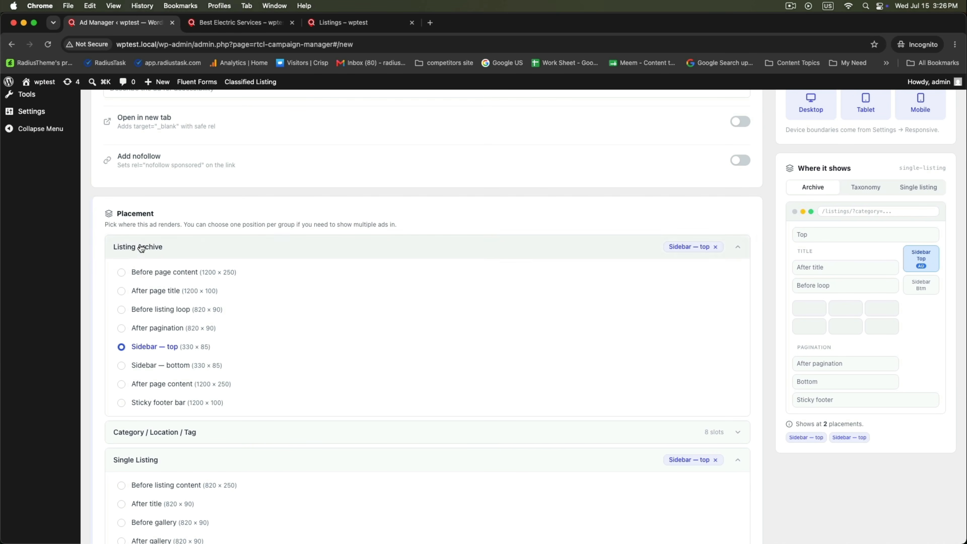
{"action": "left_click", "coordinate": [360, 23]}
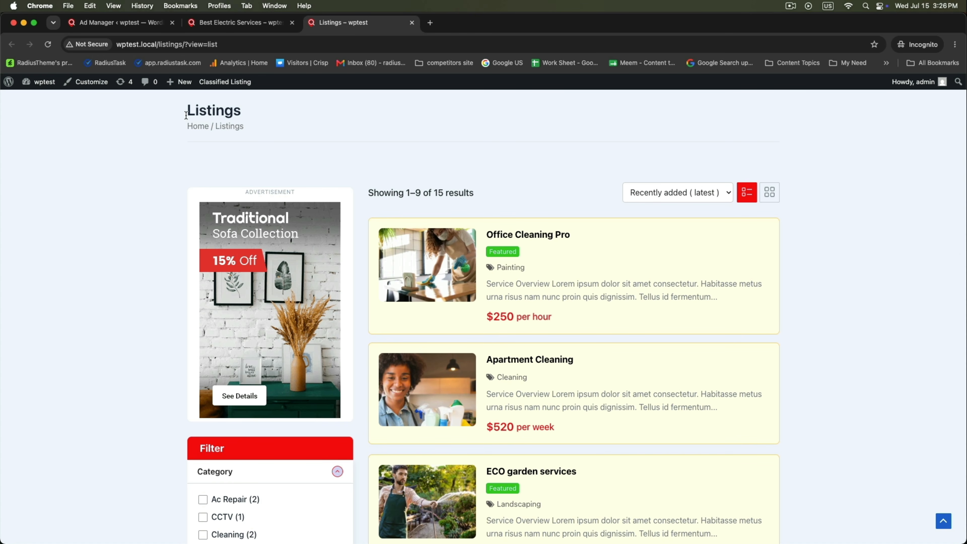
{"action": "left_click_drag", "start_coordinate": [186, 115], "coordinate": [282, 116]}
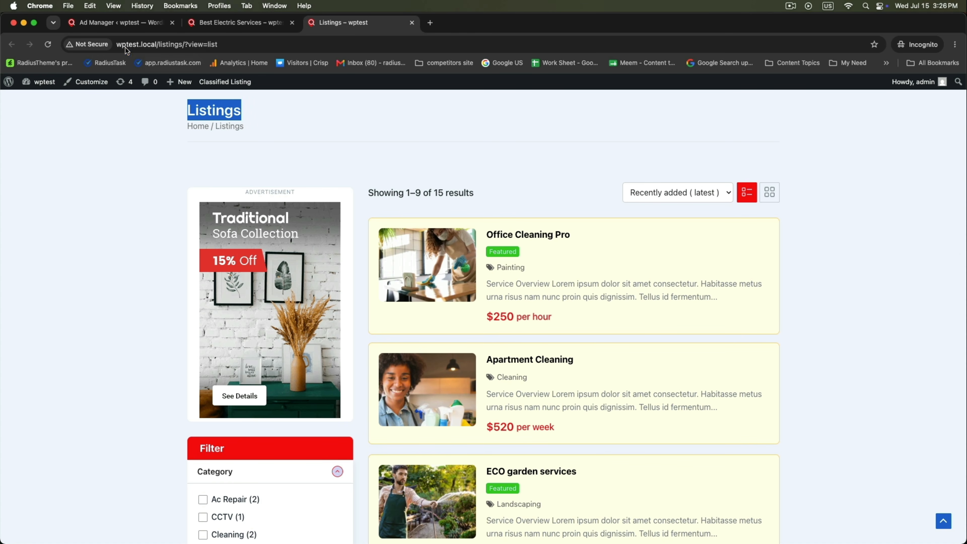
{"action": "left_click", "coordinate": [118, 23]}
Set the sidebar ad's Single Listing placement to After seller info (330 × 85) and save the ad
{"action": "left_click", "coordinate": [739, 249]}
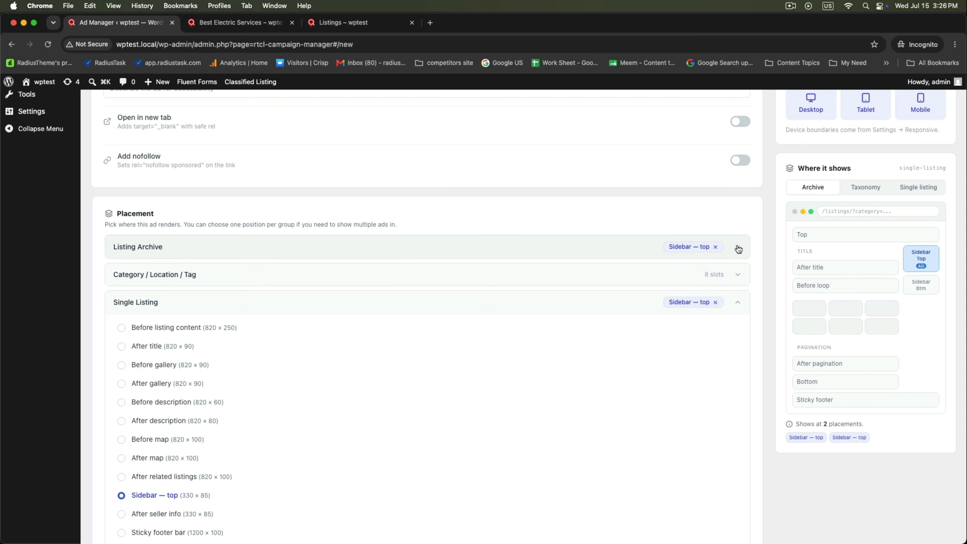
{"action": "scroll", "coordinate": [169, 455], "scroll_direction": "down", "scroll_amount": 5}
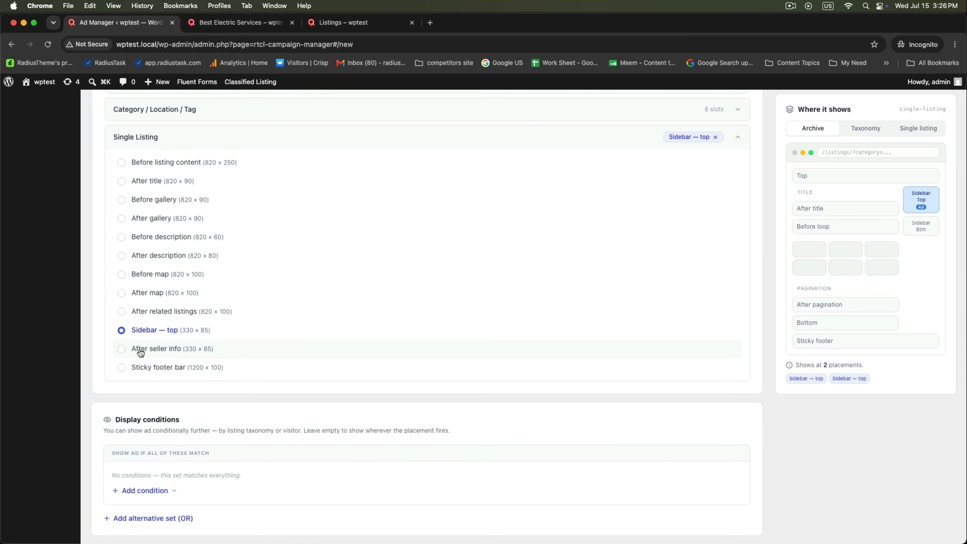
{"action": "left_click", "coordinate": [122, 350]}
{"action": "scroll", "coordinate": [861, 286], "scroll_direction": "up", "scroll_amount": 15}
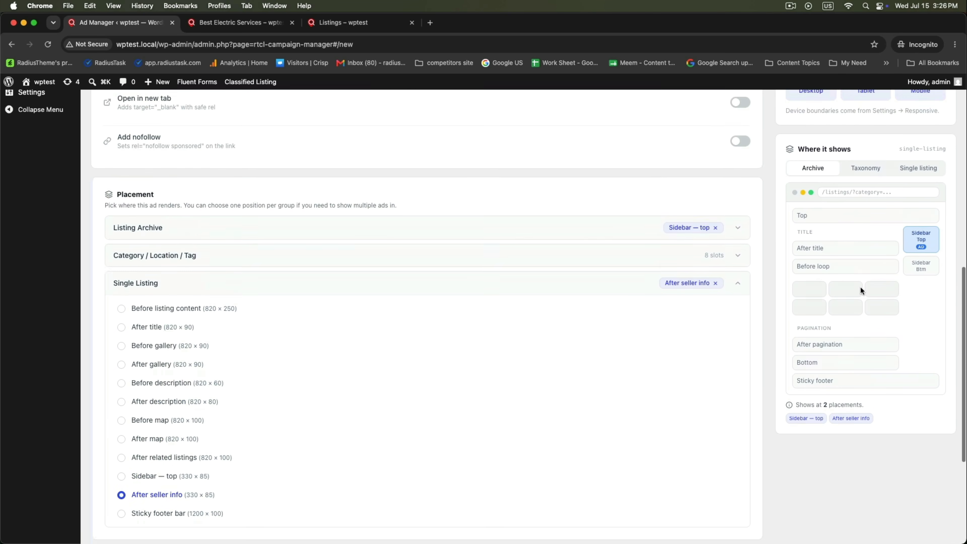
{"action": "left_click", "coordinate": [873, 285]}
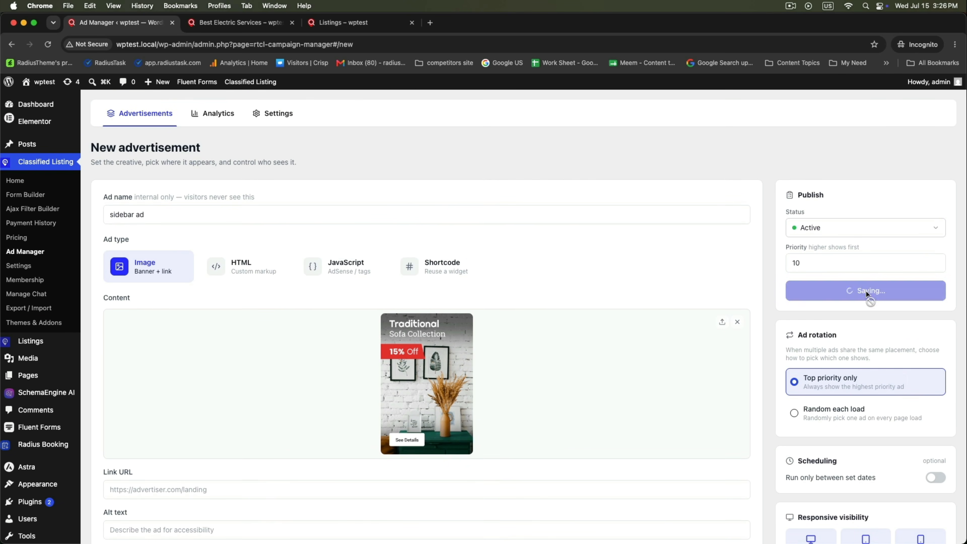
Reload the Best Electric Services listing and check the sidebar ad's position relative to the seller's contact details
{"action": "left_click", "coordinate": [280, 25]}
{"action": "scroll", "coordinate": [327, 202], "scroll_direction": "down", "scroll_amount": 7}
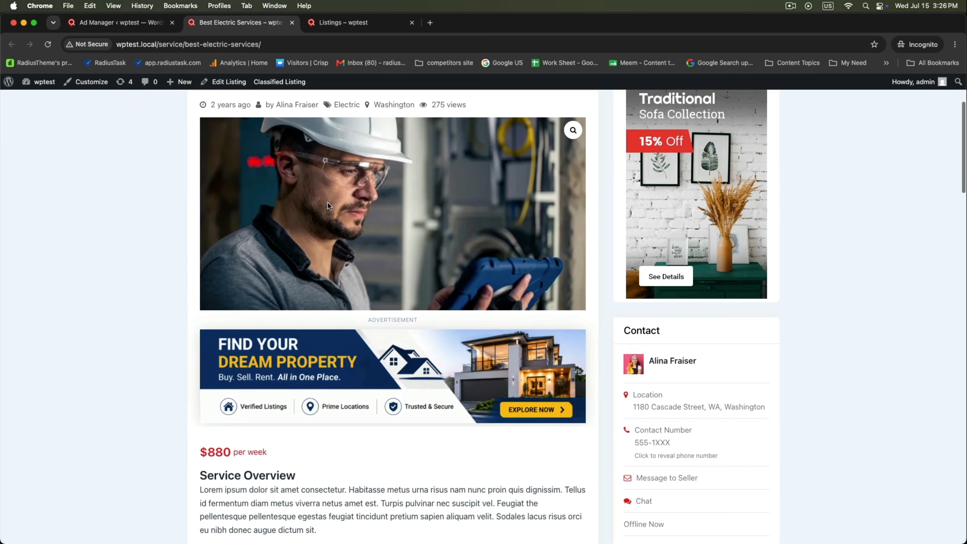
{"action": "right_click", "coordinate": [838, 280]}
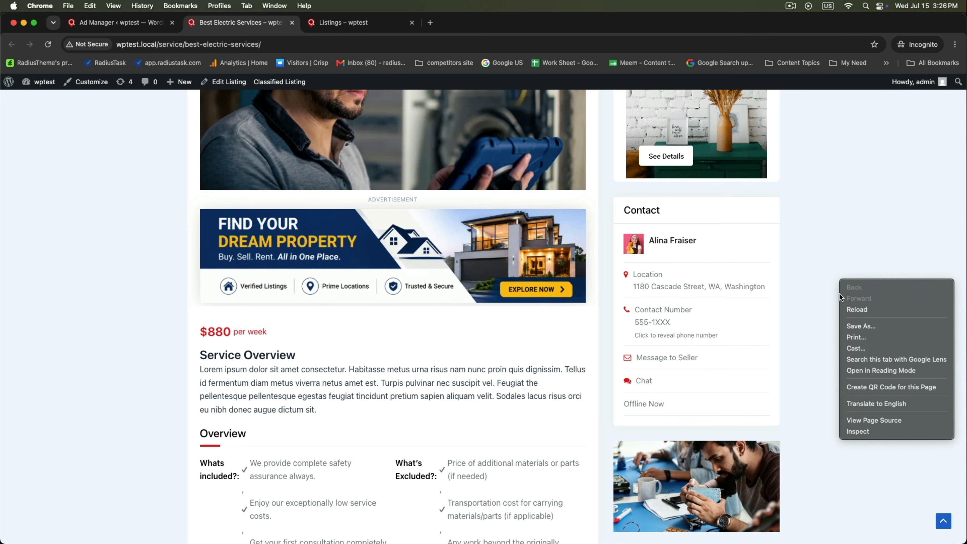
{"action": "left_click", "coordinate": [847, 308]}
{"action": "scroll", "coordinate": [800, 352], "scroll_direction": "down", "scroll_amount": 5}
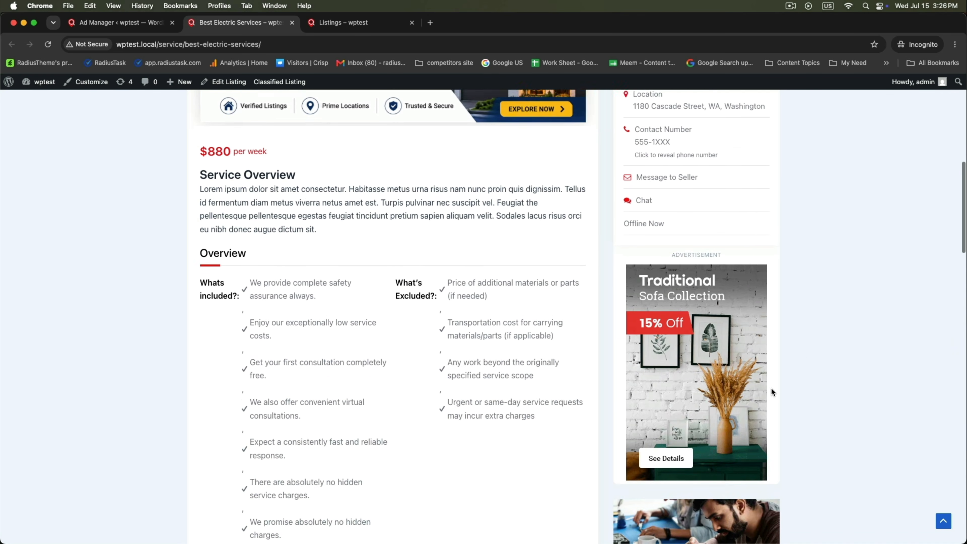
{"action": "scroll", "coordinate": [830, 278], "scroll_direction": "up", "scroll_amount": 12}
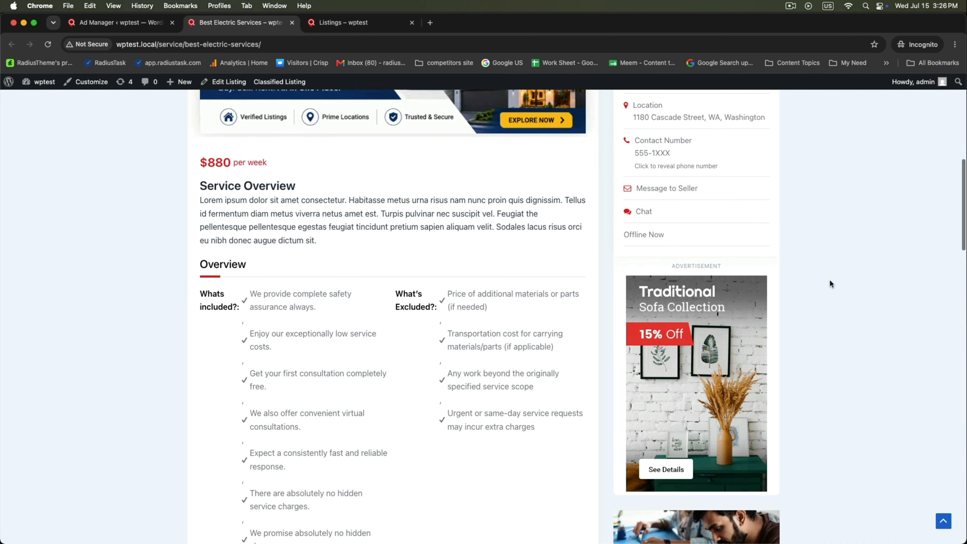
Reopen the sidebar ad for editing, set its Single Listing placement to Sidebar — top (330 × 85), and update the ad
{"action": "left_click", "coordinate": [135, 25]}
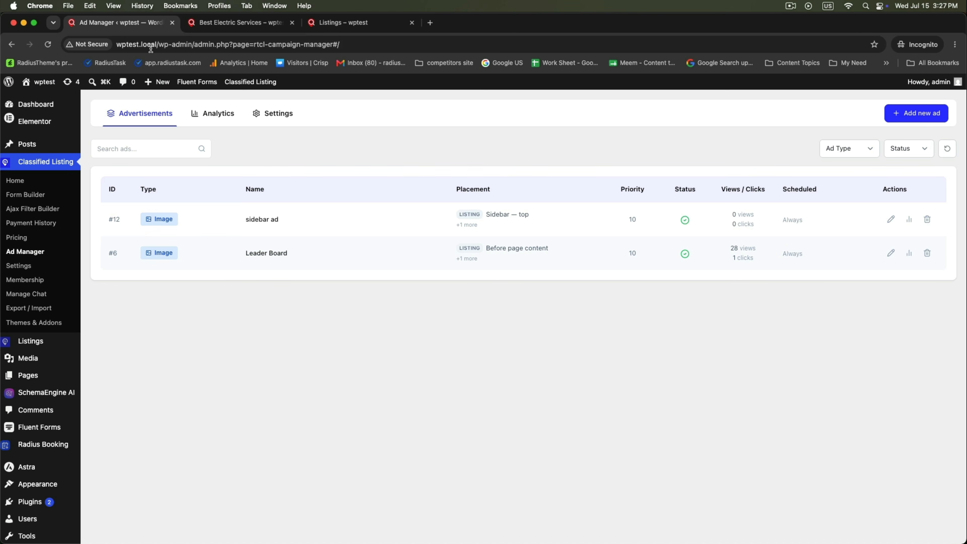
{"action": "left_click", "coordinate": [887, 219]}
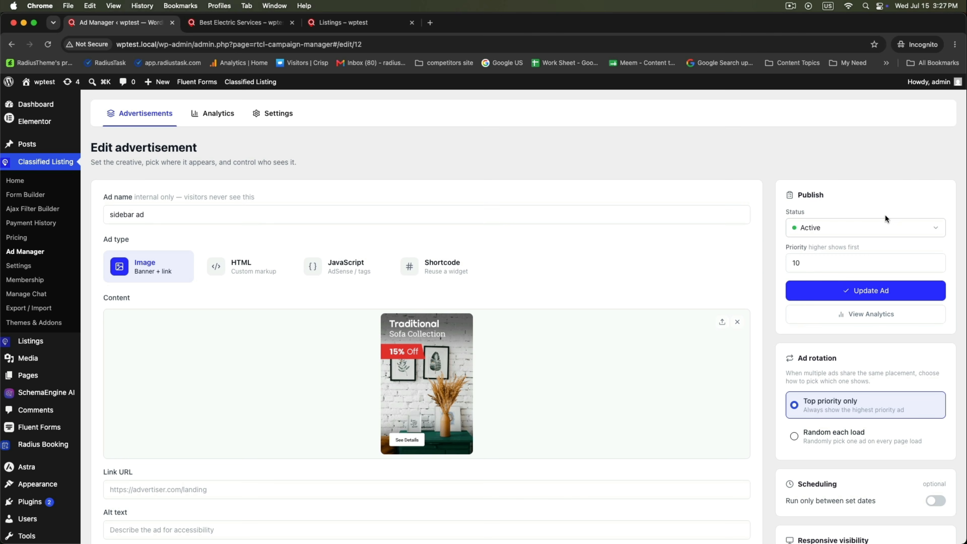
{"action": "scroll", "coordinate": [511, 340], "scroll_direction": "down", "scroll_amount": 15}
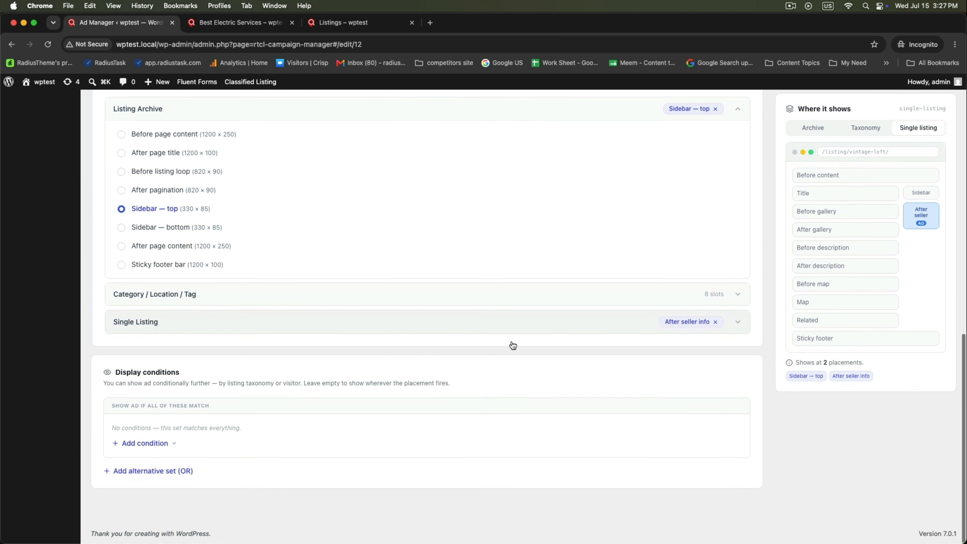
{"action": "left_click", "coordinate": [522, 329]}
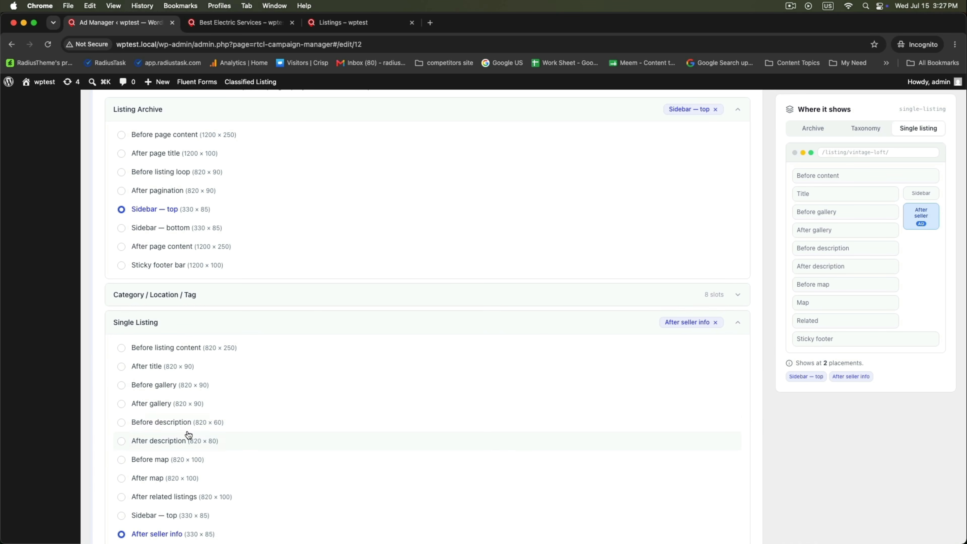
{"action": "scroll", "coordinate": [188, 435], "scroll_direction": "down", "scroll_amount": 5}
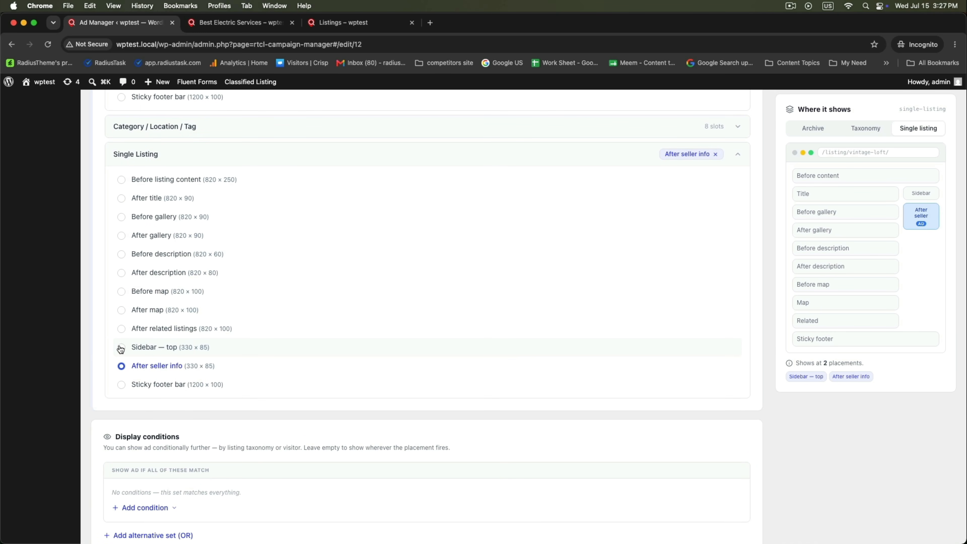
{"action": "left_click", "coordinate": [121, 348]}
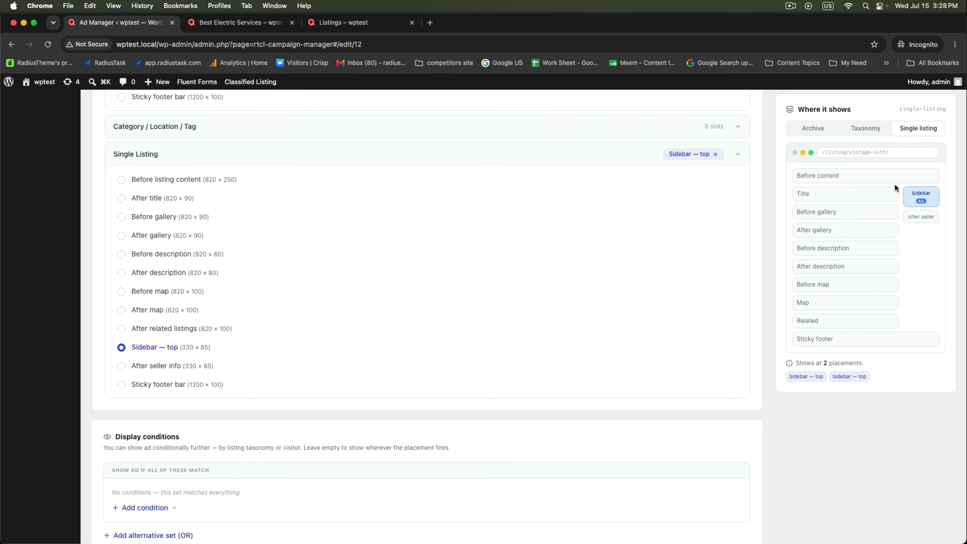
{"action": "scroll", "coordinate": [831, 240], "scroll_direction": "up", "scroll_amount": 2}
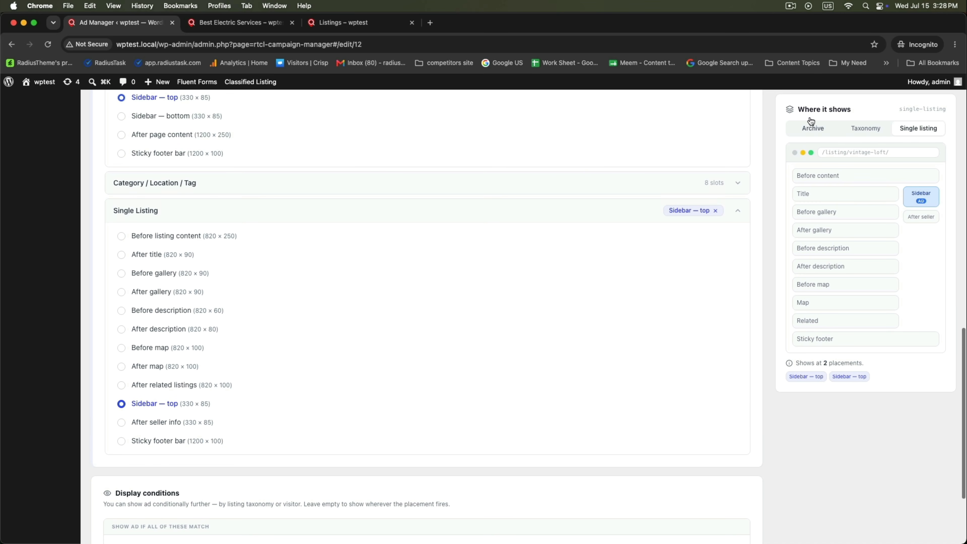
{"action": "left_click_drag", "start_coordinate": [797, 109], "coordinate": [856, 111]}
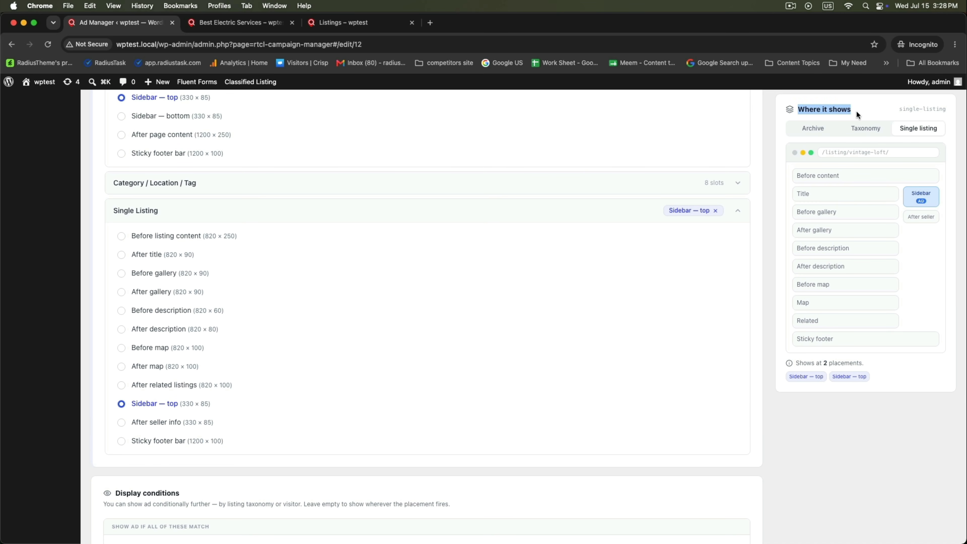
{"action": "scroll", "coordinate": [897, 211], "scroll_direction": "up", "scroll_amount": 20}
{"action": "left_click", "coordinate": [898, 210]}
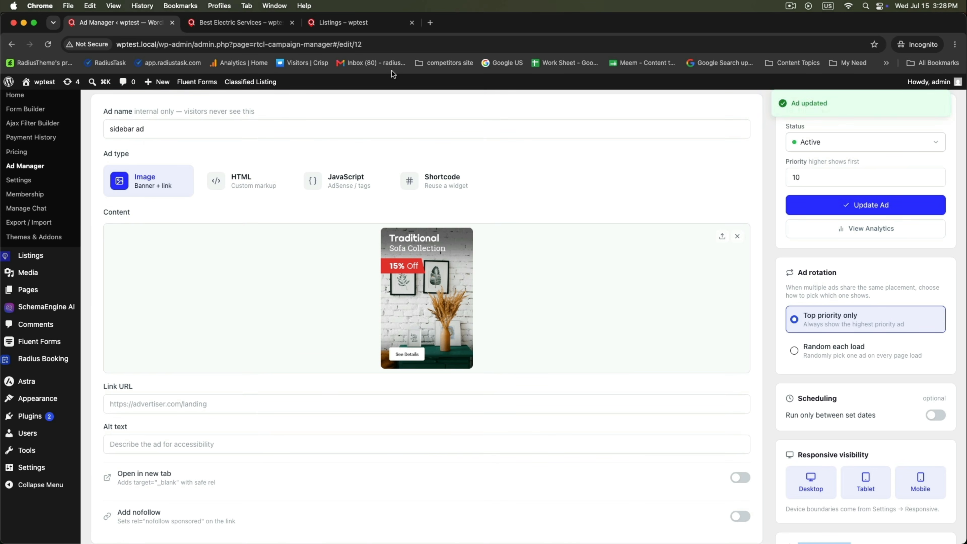
Reload the Best Electric Services listing page and inspect the sidebar ad's updated Sidebar — top placement
{"action": "left_click", "coordinate": [280, 27]}
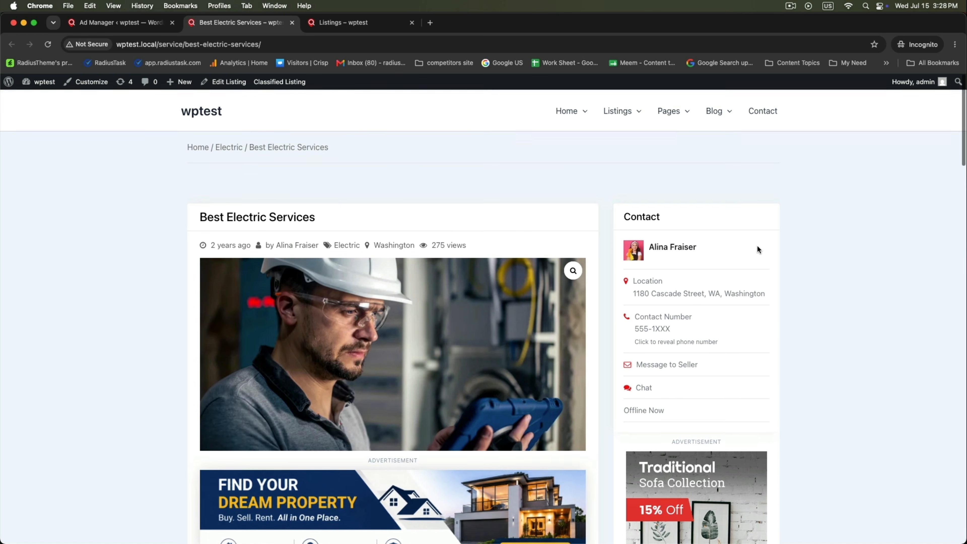
{"action": "right_click", "coordinate": [747, 252]}
{"action": "left_click", "coordinate": [810, 282]}
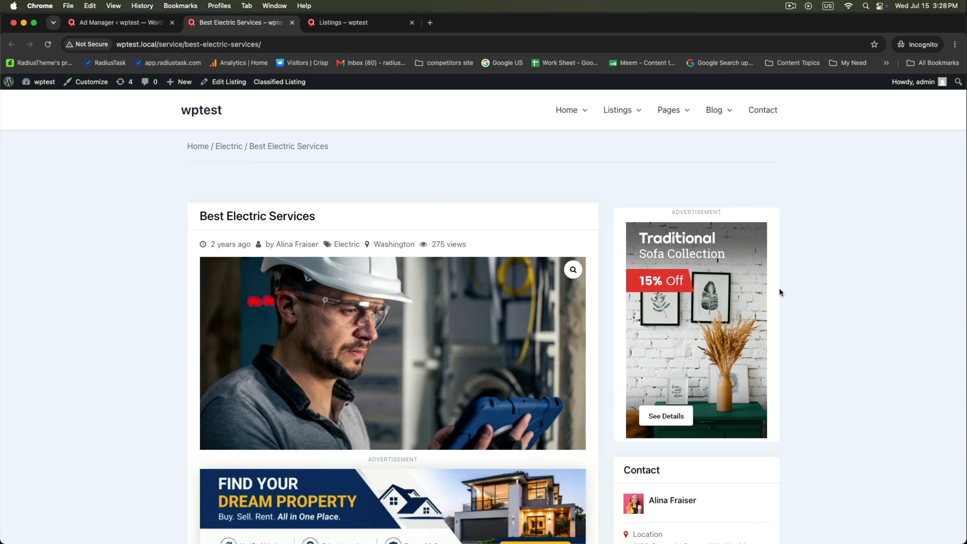
{"action": "scroll", "coordinate": [667, 340], "scroll_direction": "down", "scroll_amount": 2}
{"action": "scroll", "coordinate": [668, 340], "scroll_direction": "up", "scroll_amount": 2}
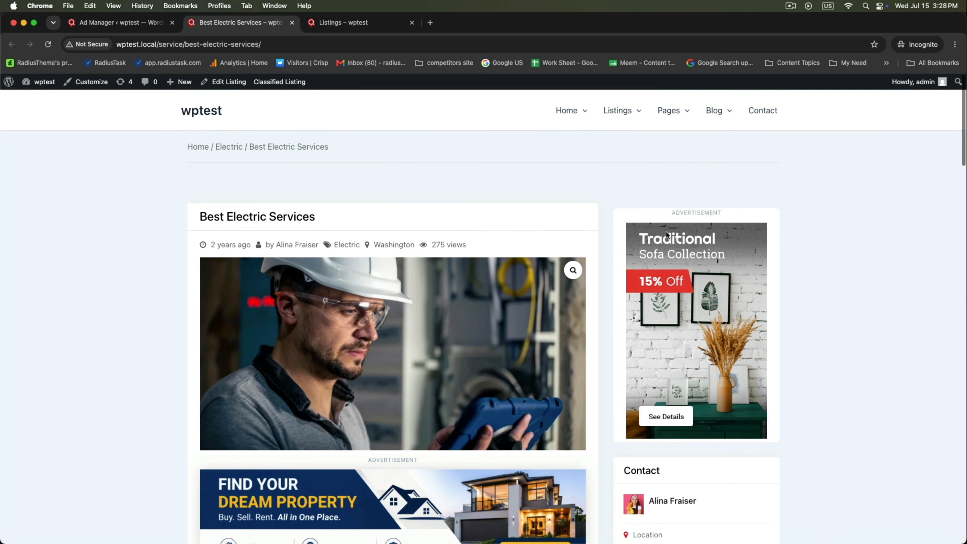
{"action": "double_click", "coordinate": [682, 211]}
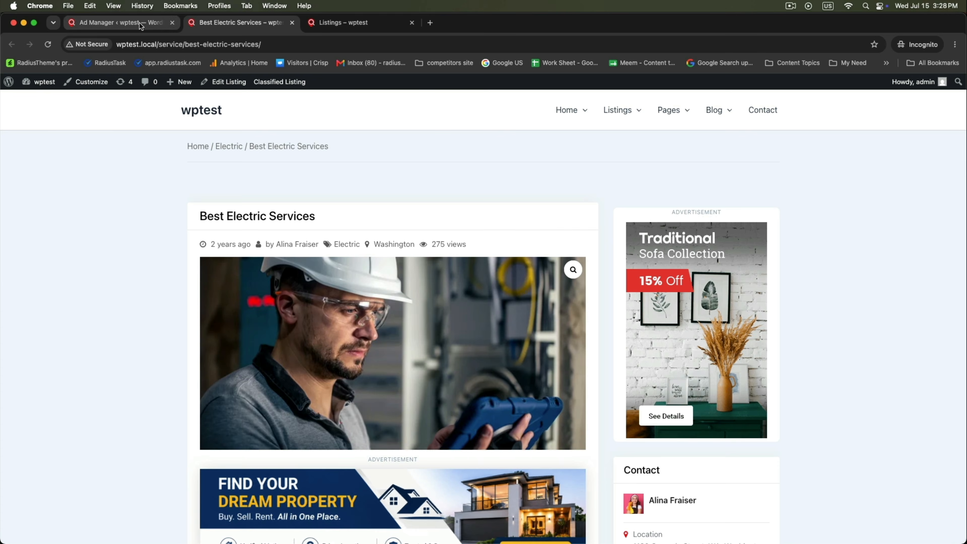
Return to the Ad Manager's advertisement list and start a new ad named "Sticky ads"
{"action": "left_click", "coordinate": [139, 23]}
{"action": "scroll", "coordinate": [212, 235], "scroll_direction": "up", "scroll_amount": 3}
{"action": "left_click", "coordinate": [125, 114]}
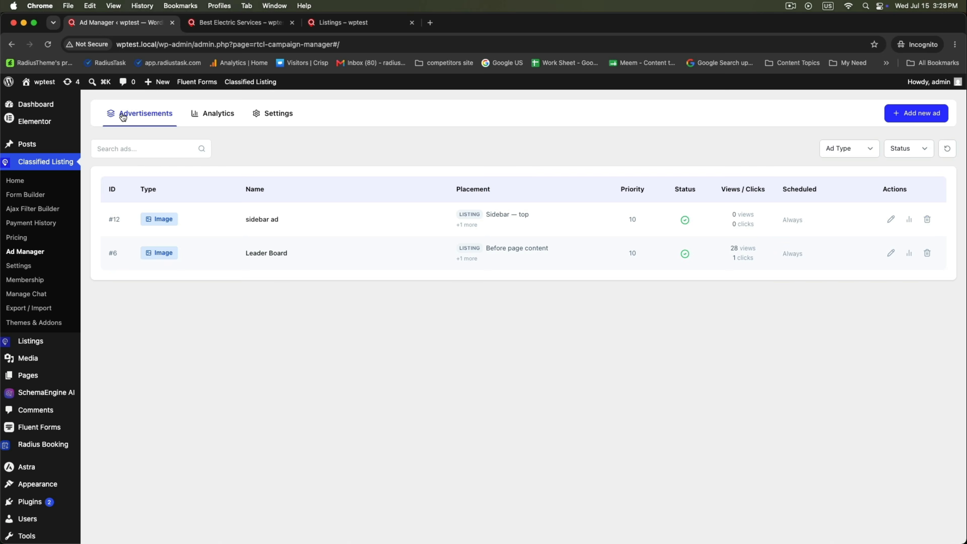
{"action": "left_click", "coordinate": [905, 116]}
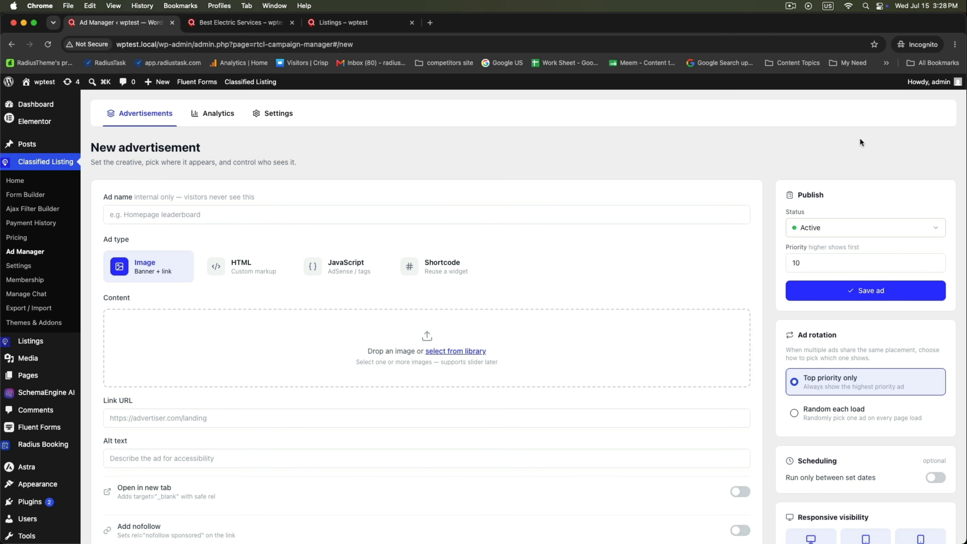
{"action": "left_click", "coordinate": [212, 217]}
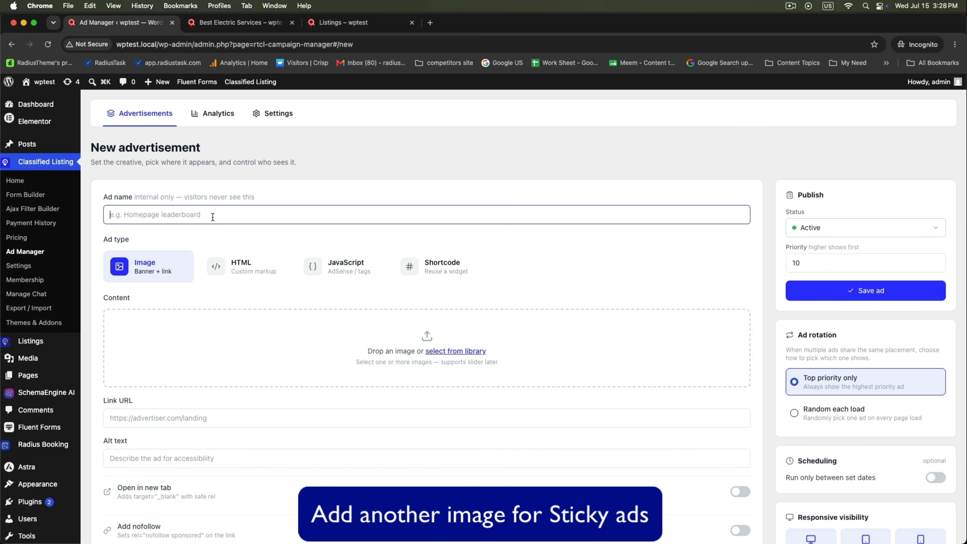
{"action": "type", "text": "Sticky ads"}
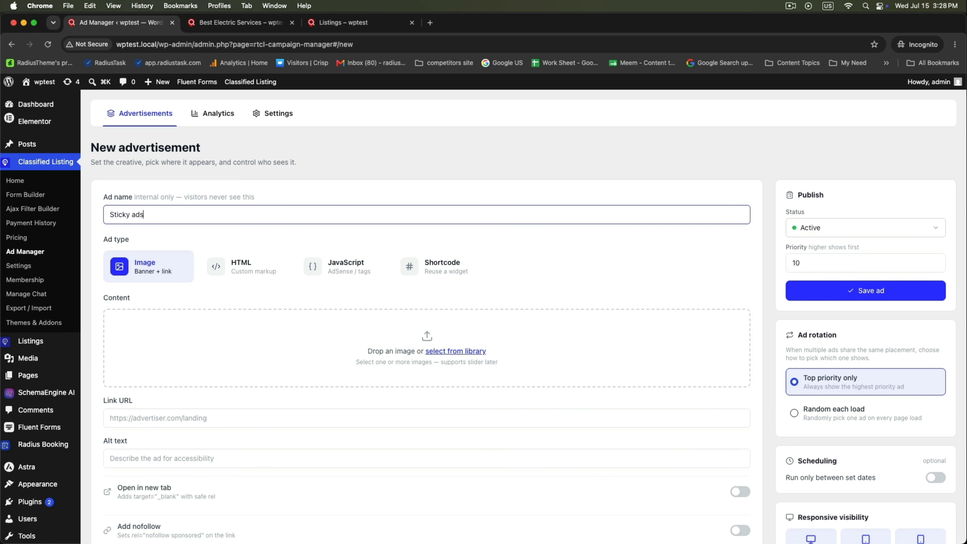
Use the "ads" image from the media library as the ad's content and save the ad
{"action": "left_click", "coordinate": [448, 348]}
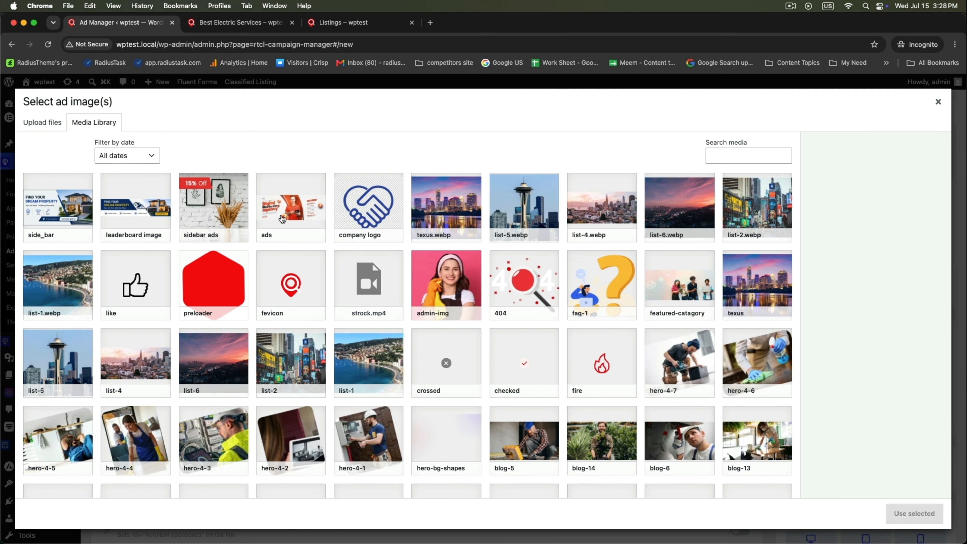
{"action": "left_click", "coordinate": [282, 218]}
{"action": "left_click", "coordinate": [908, 514]}
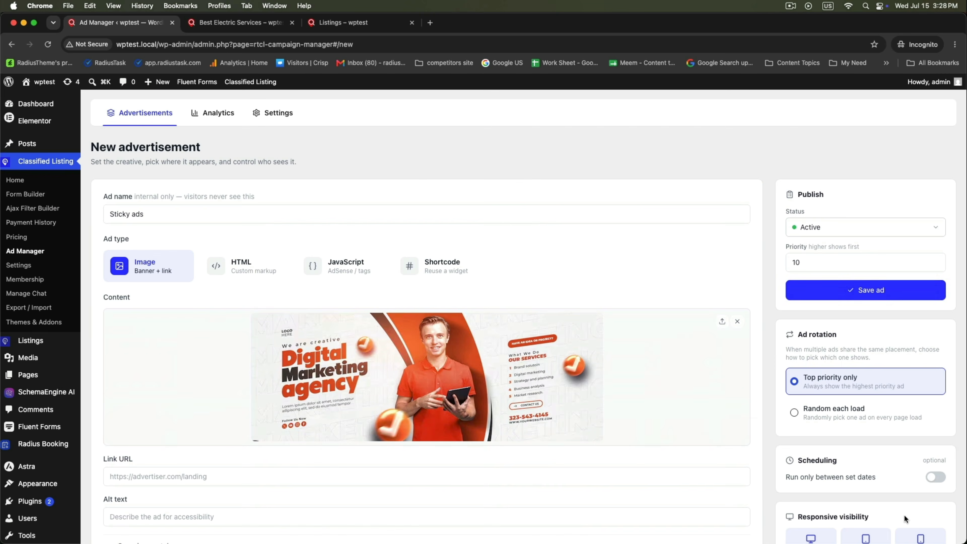
{"action": "left_click", "coordinate": [875, 290]}
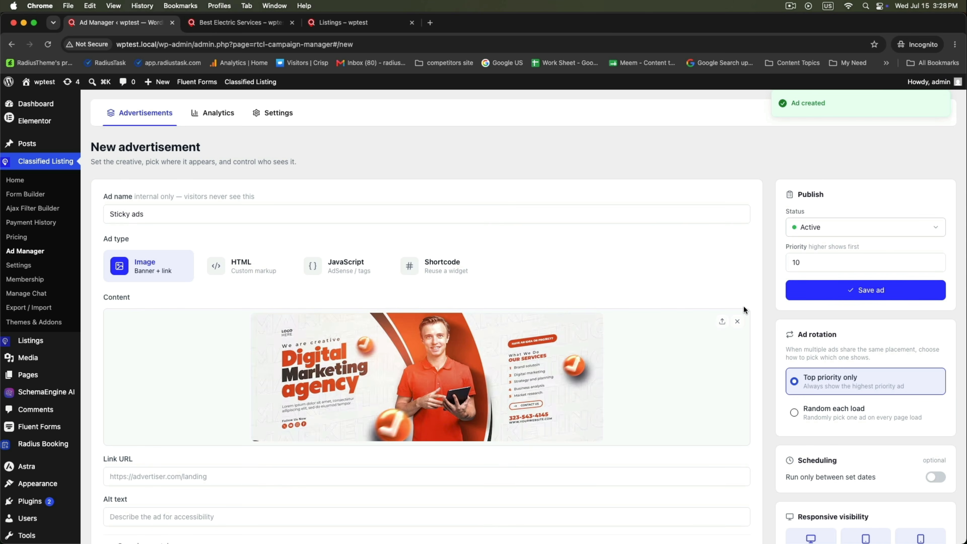
Set the Sticky ads' Listing Archive placement to Sticky footer bar (1200 × 100)
{"action": "scroll", "coordinate": [744, 306], "scroll_direction": "down", "scroll_amount": 12}
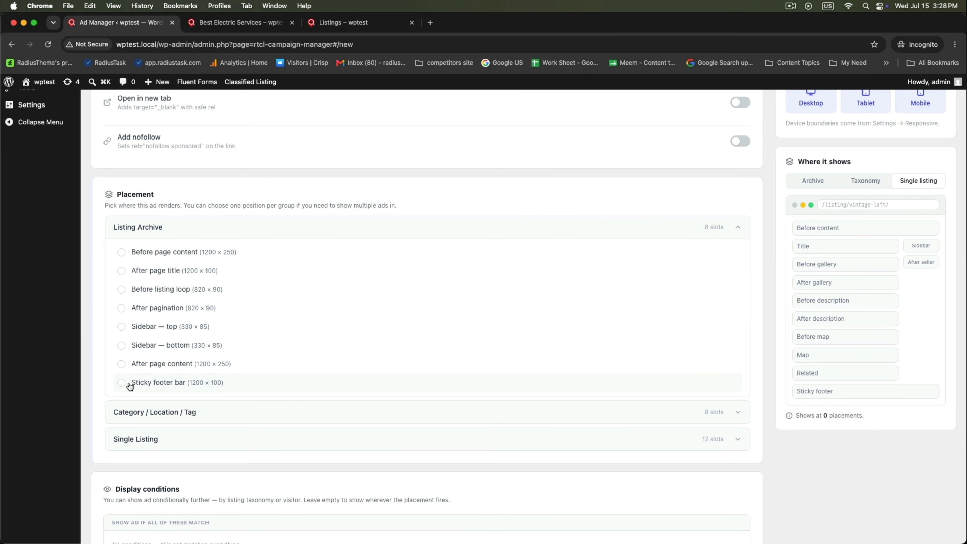
{"action": "left_click", "coordinate": [121, 384]}
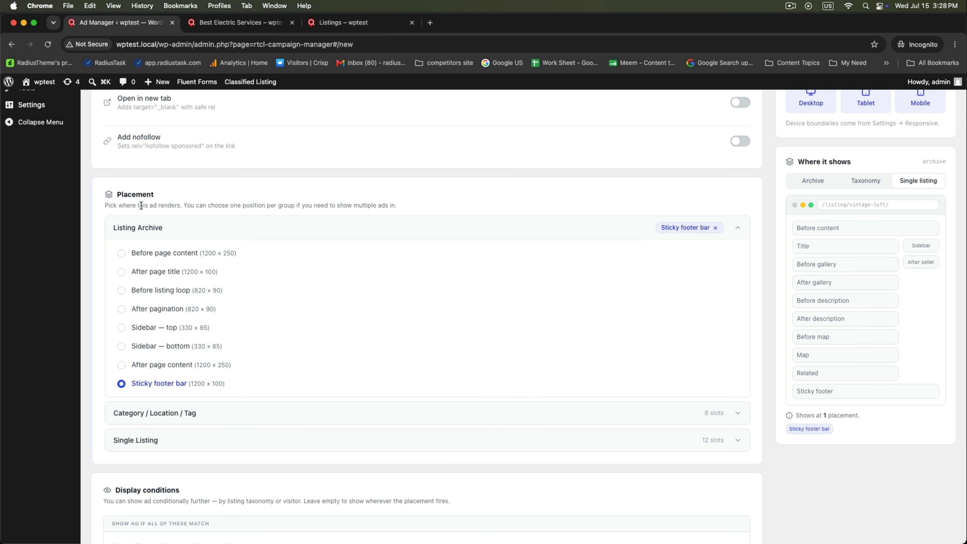
{"action": "left_click", "coordinate": [738, 231]}
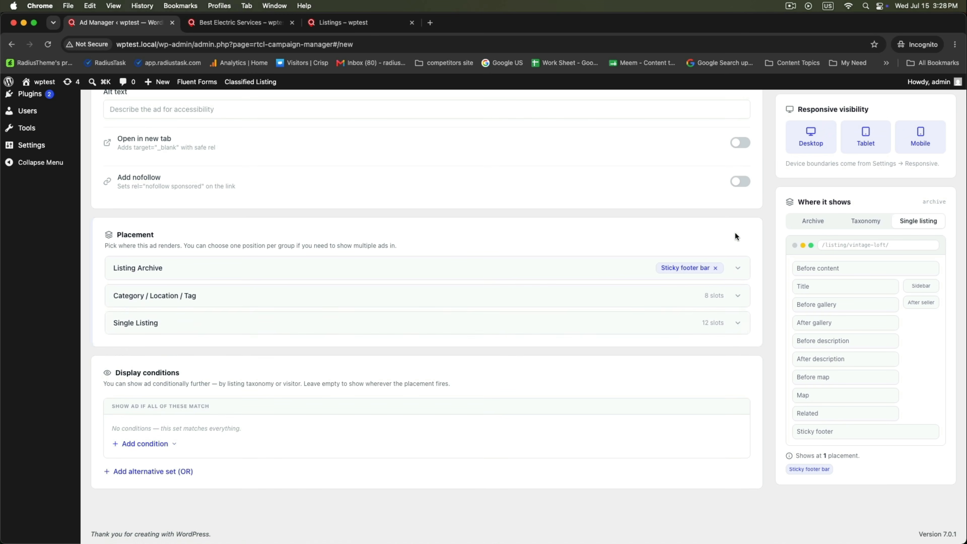
Set the Sticky ads' Single Listing placement to Sticky footer bar (1200 × 100) and save the ad
{"action": "left_click", "coordinate": [207, 329]}
{"action": "scroll", "coordinate": [202, 328], "scroll_direction": "down", "scroll_amount": 5}
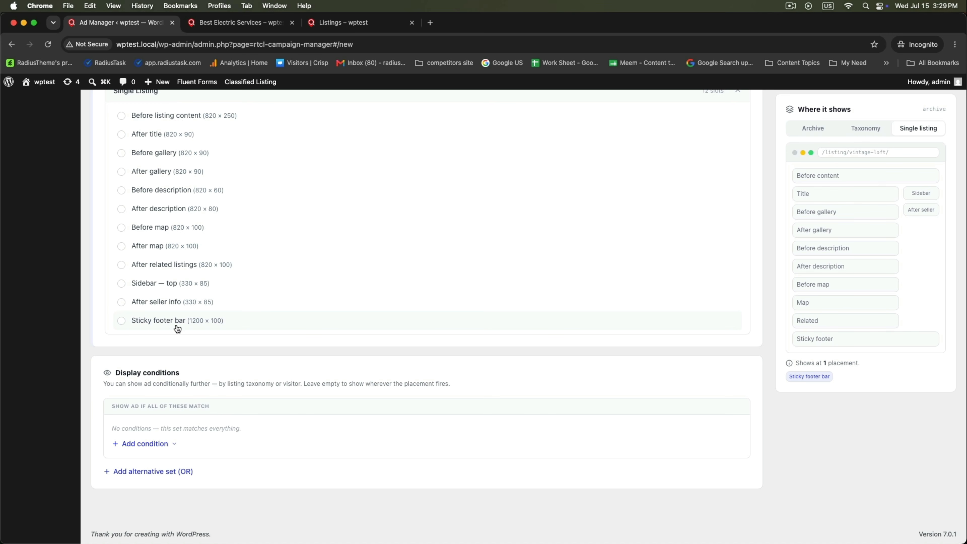
{"action": "left_click", "coordinate": [121, 321]}
{"action": "scroll", "coordinate": [868, 315], "scroll_direction": "up", "scroll_amount": 8}
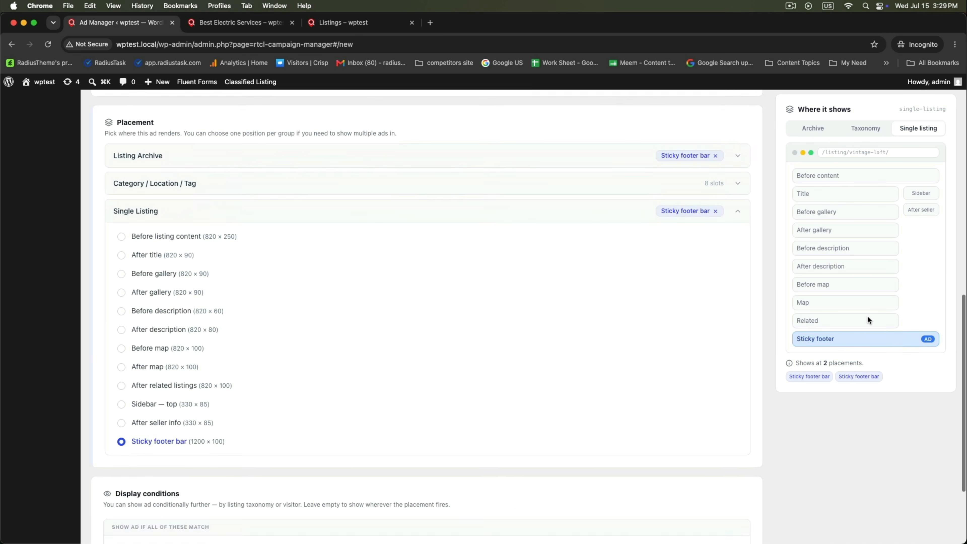
{"action": "scroll", "coordinate": [837, 304], "scroll_direction": "down", "scroll_amount": 5}
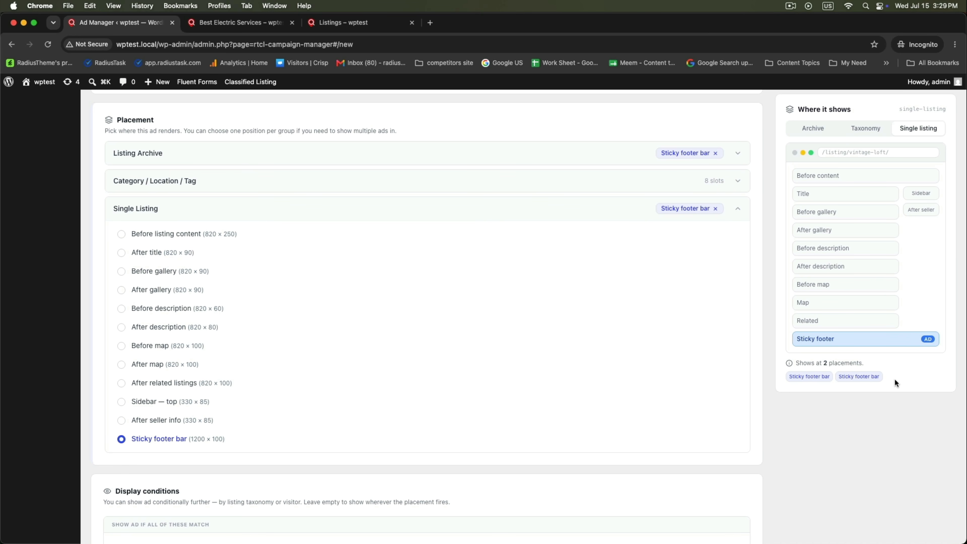
{"action": "scroll", "coordinate": [894, 379], "scroll_direction": "up", "scroll_amount": 5}
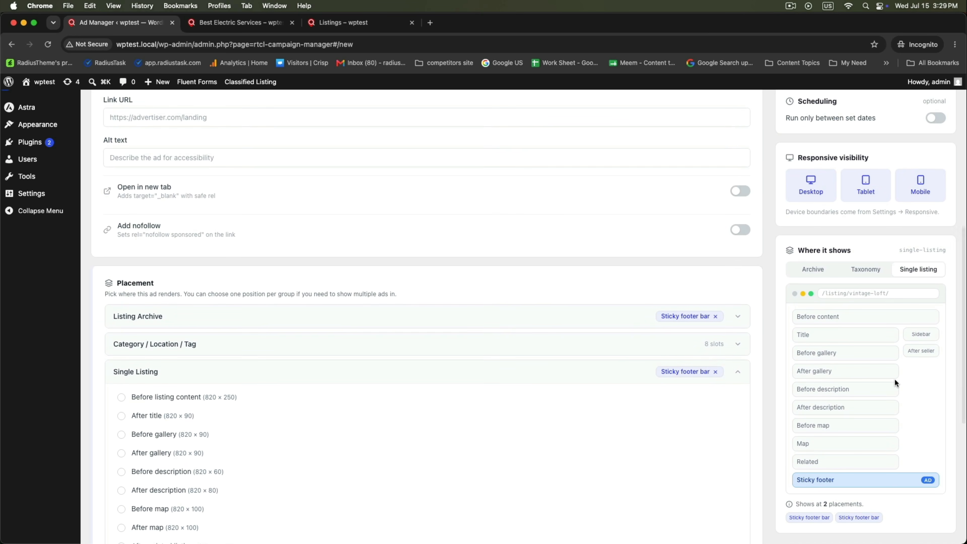
{"action": "scroll", "coordinate": [905, 373], "scroll_direction": "up", "scroll_amount": 10}
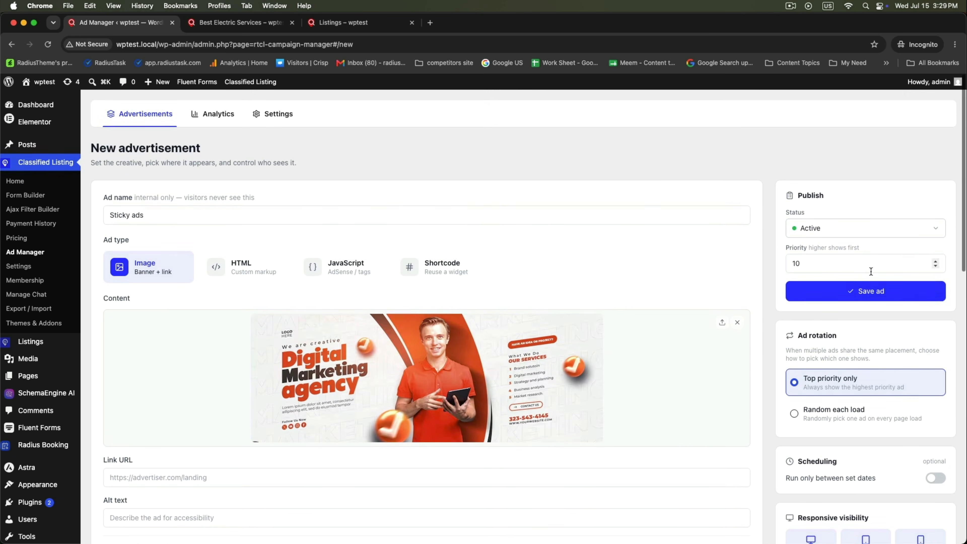
{"action": "left_click", "coordinate": [869, 291]}
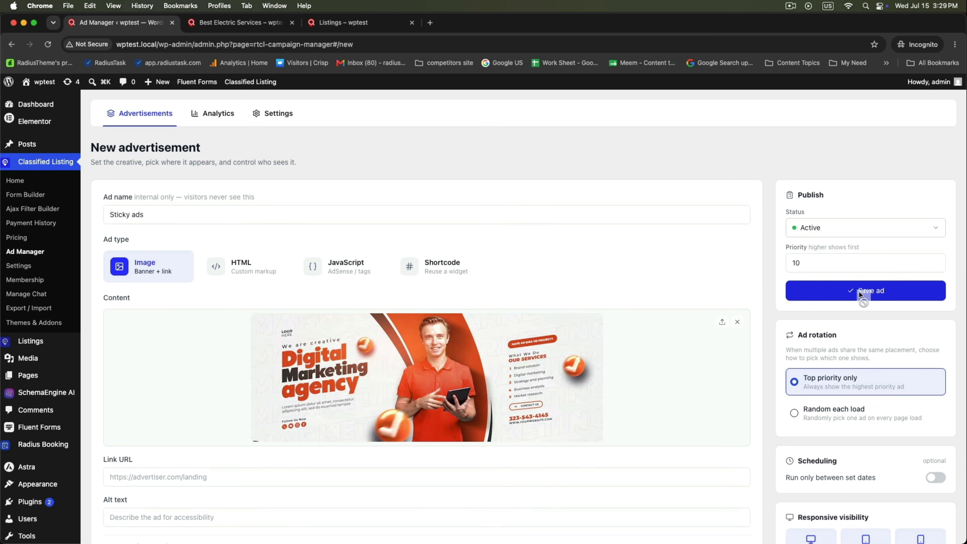
Reload the Best Electric Services listing page and check the sticky footer ad there
{"action": "left_click", "coordinate": [258, 29]}
{"action": "scroll", "coordinate": [207, 185], "scroll_direction": "down", "scroll_amount": 3}
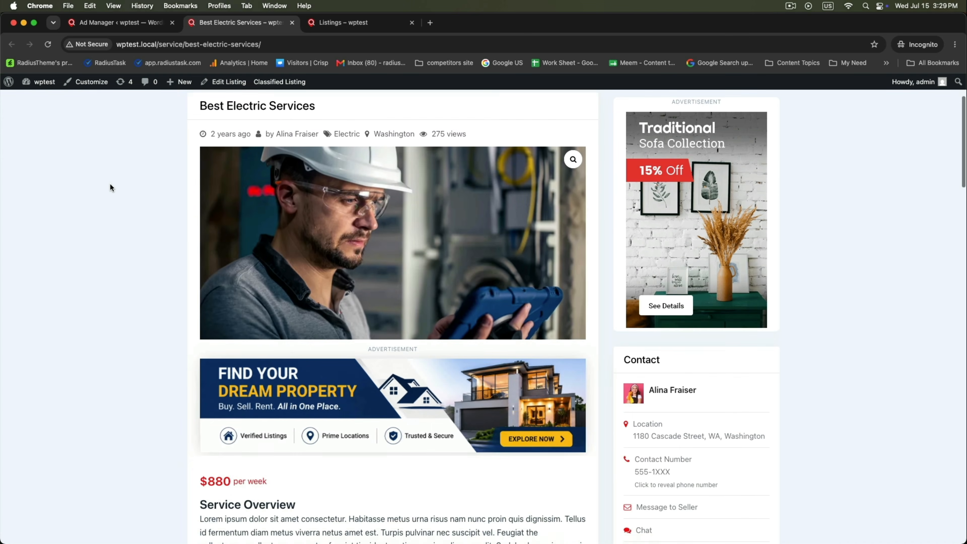
{"action": "right_click", "coordinate": [110, 183]}
{"action": "left_click", "coordinate": [113, 208]}
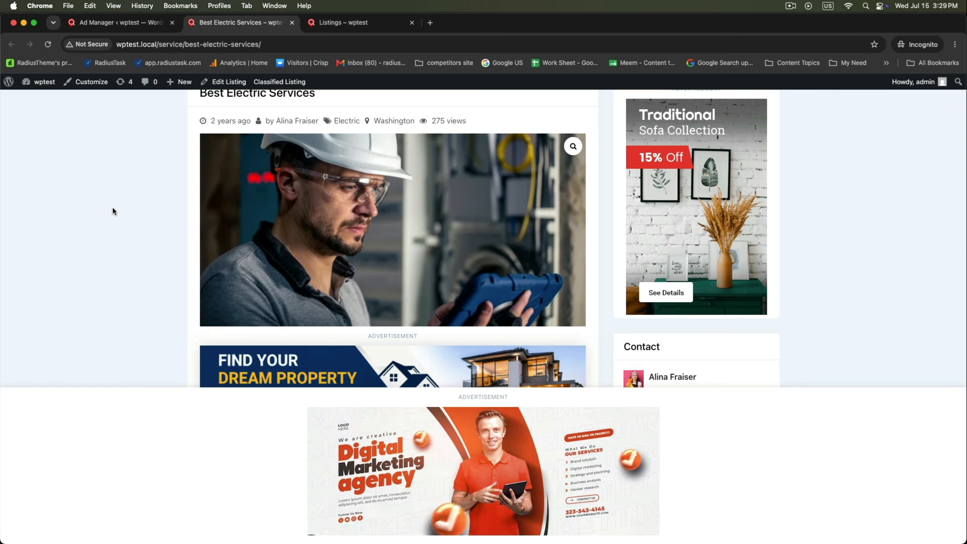
{"action": "scroll", "coordinate": [113, 209], "scroll_direction": "down", "scroll_amount": 8}
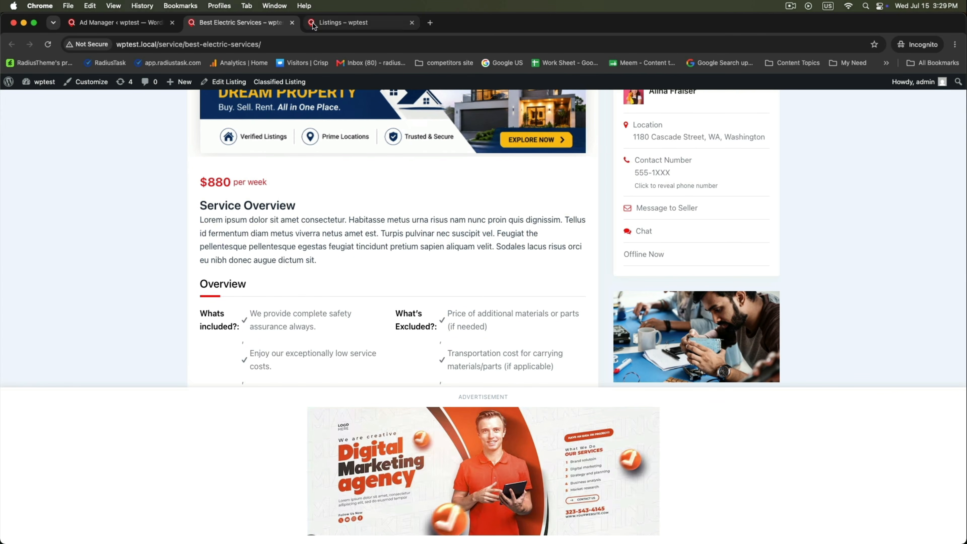
Reload the Listings archive page and check the sticky footer ad along the length of the page
{"action": "left_click", "coordinate": [343, 23]}
{"action": "scroll", "coordinate": [58, 189], "scroll_direction": "down", "scroll_amount": 6}
{"action": "right_click", "coordinate": [58, 189]}
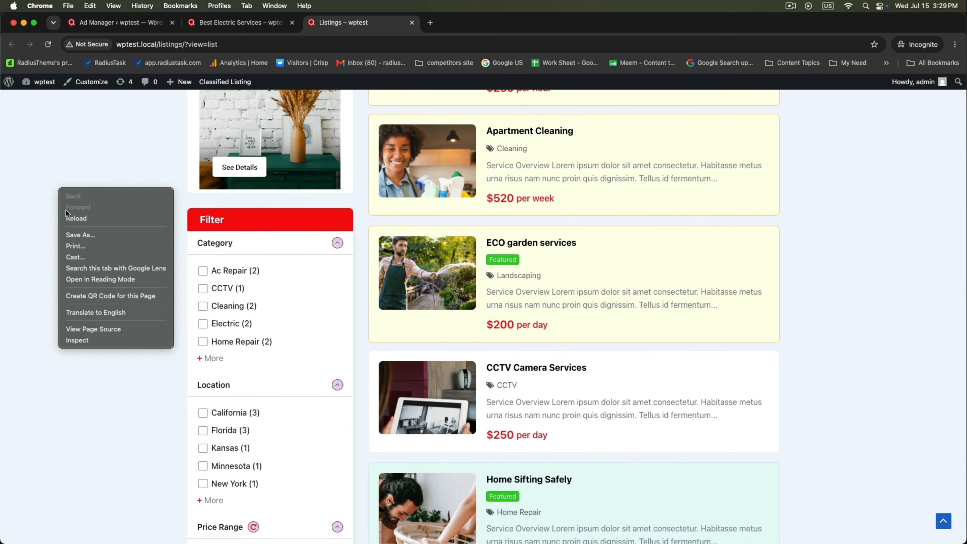
{"action": "left_click", "coordinate": [67, 217]}
{"action": "scroll", "coordinate": [67, 216], "scroll_direction": "down", "scroll_amount": 6}
{"action": "scroll", "coordinate": [67, 217], "scroll_direction": "down", "scroll_amount": 14}
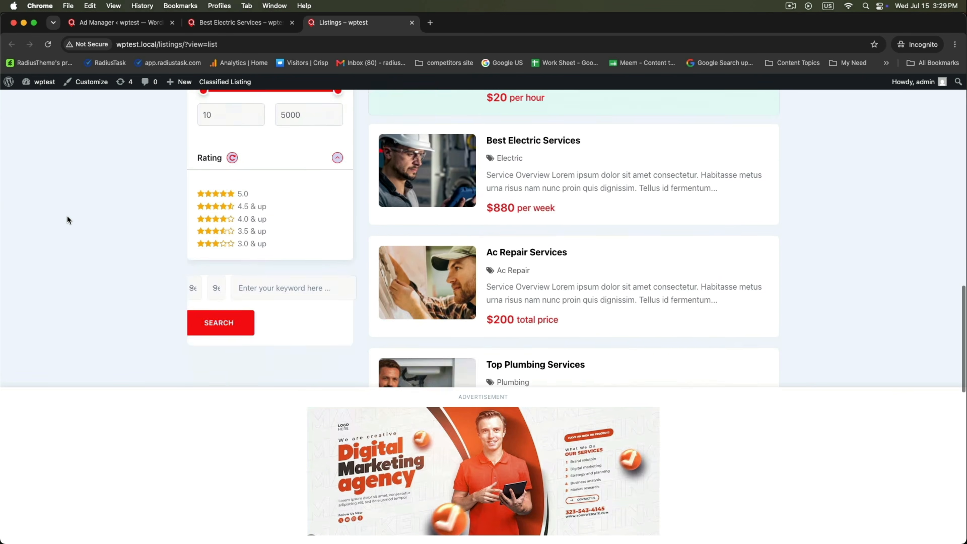
{"action": "scroll", "coordinate": [215, 236], "scroll_direction": "up", "scroll_amount": 20}
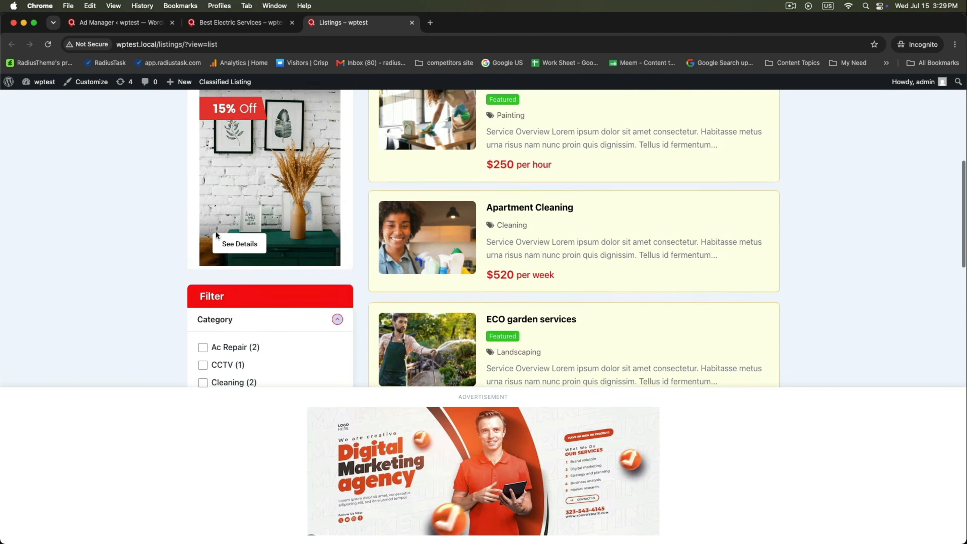
Return to the Best Electric Services page and examine the sticky footer ad alongside the other ads
{"action": "left_click", "coordinate": [237, 23]}
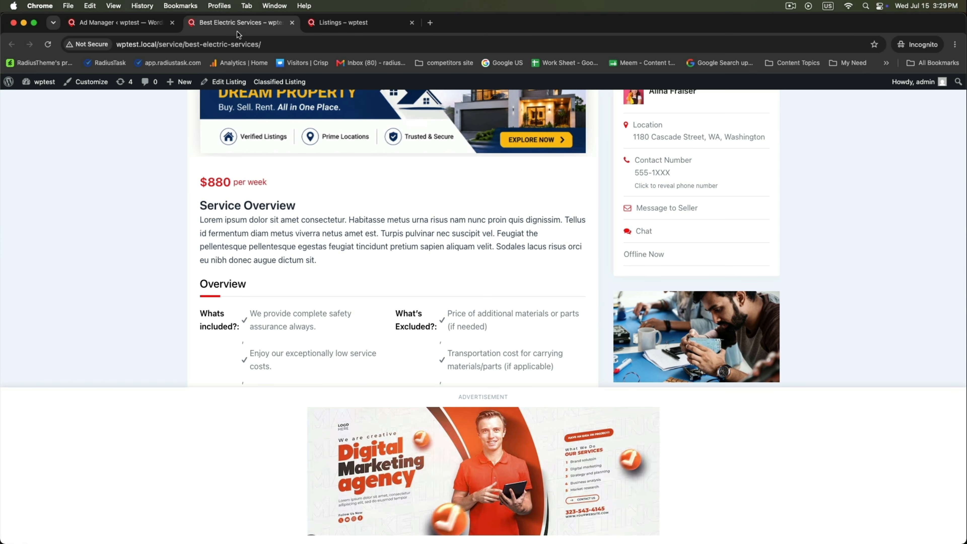
{"action": "scroll", "coordinate": [391, 156], "scroll_direction": "up", "scroll_amount": 10}
{"action": "scroll", "coordinate": [392, 155], "scroll_direction": "down", "scroll_amount": 8}
{"action": "scroll", "coordinate": [391, 155], "scroll_direction": "down", "scroll_amount": 7}
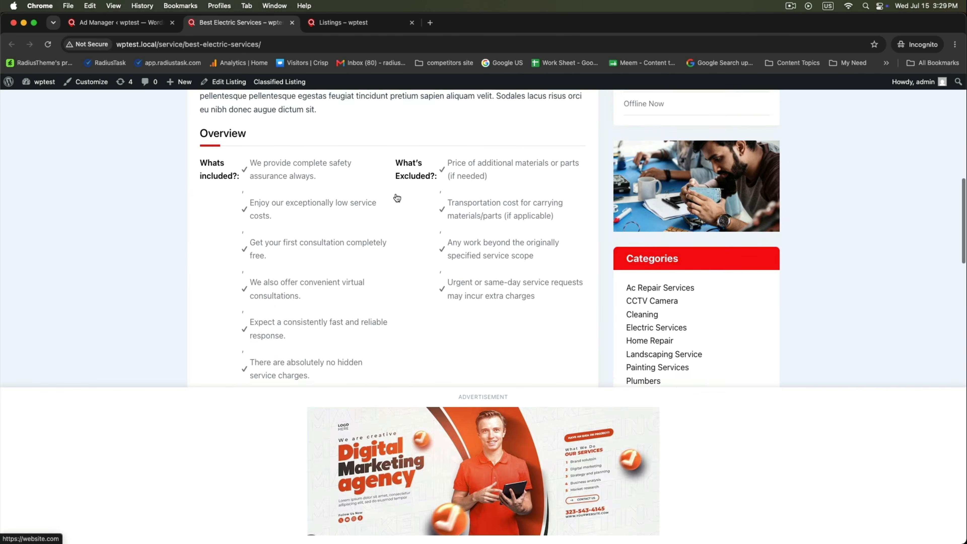
{"action": "scroll", "coordinate": [152, 229], "scroll_direction": "up", "scroll_amount": 7}
{"action": "scroll", "coordinate": [111, 206], "scroll_direction": "up", "scroll_amount": 9}
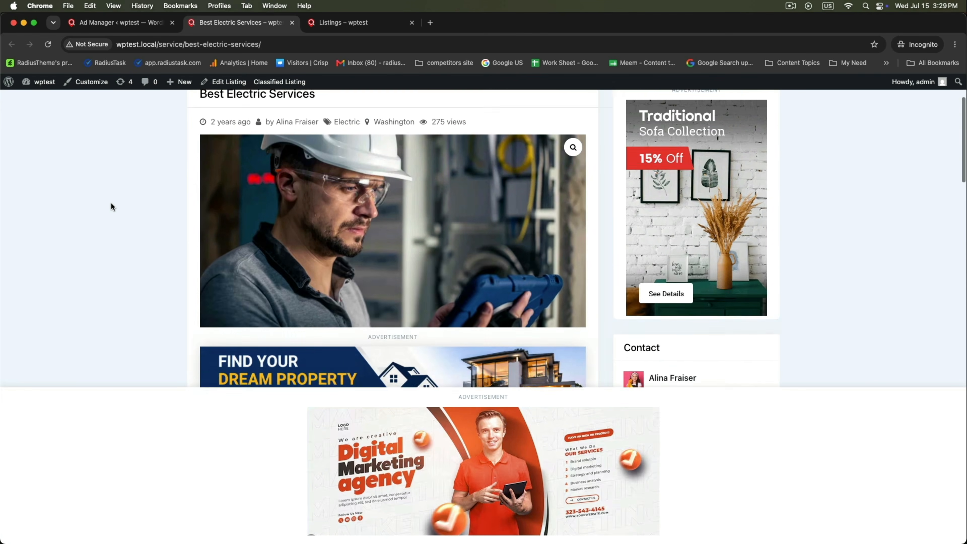
Remove the Sticky footer bar placement from the Sticky ads' Single Listing group and update the ad
{"action": "left_click", "coordinate": [109, 26]}
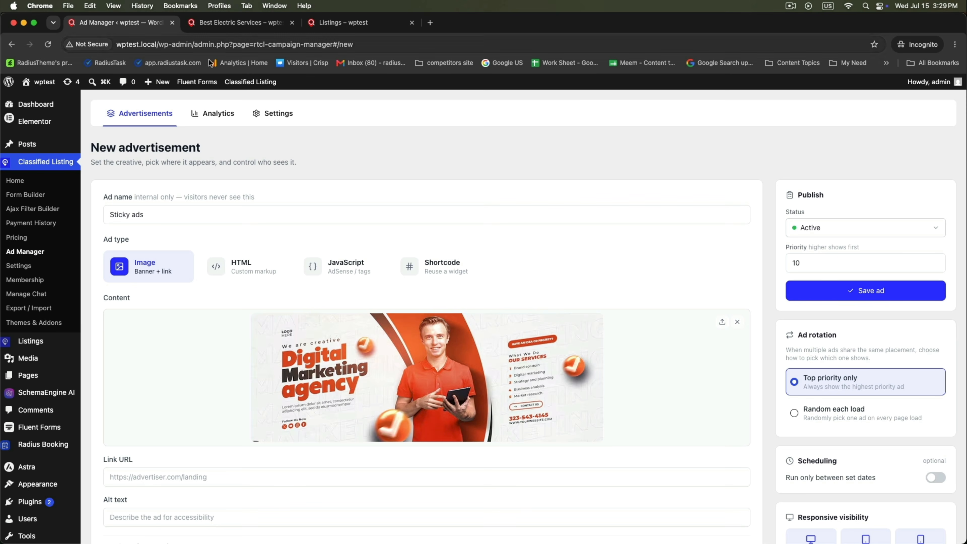
{"action": "scroll", "coordinate": [559, 296], "scroll_direction": "down", "scroll_amount": 10}
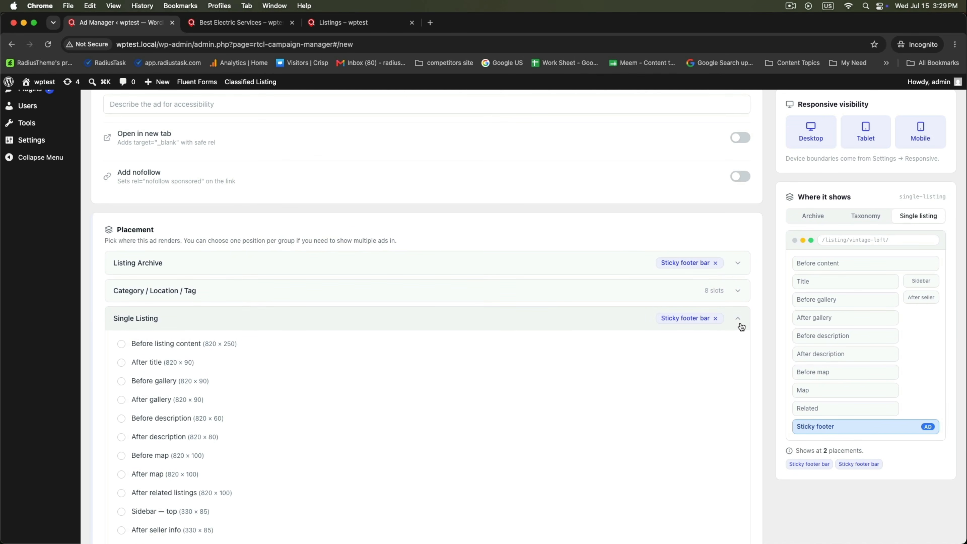
{"action": "left_click", "coordinate": [715, 319]}
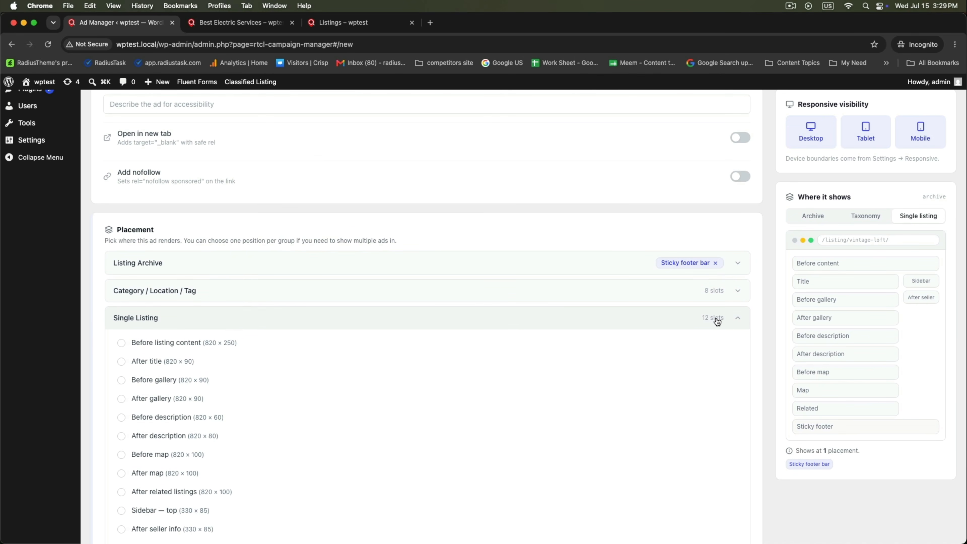
{"action": "left_click", "coordinate": [735, 322]}
{"action": "scroll", "coordinate": [863, 315], "scroll_direction": "up", "scroll_amount": 10}
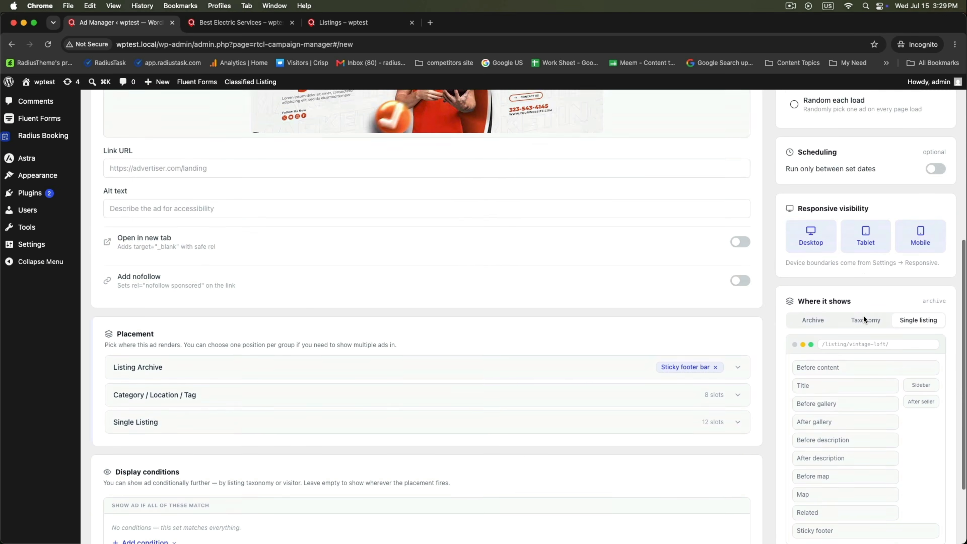
{"action": "left_click", "coordinate": [866, 206]}
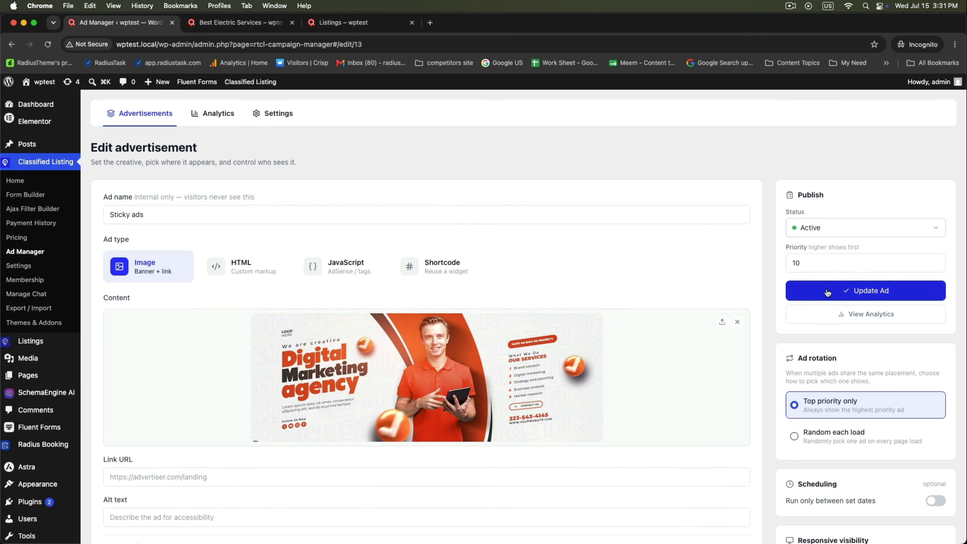
{"action": "left_click", "coordinate": [828, 293]}
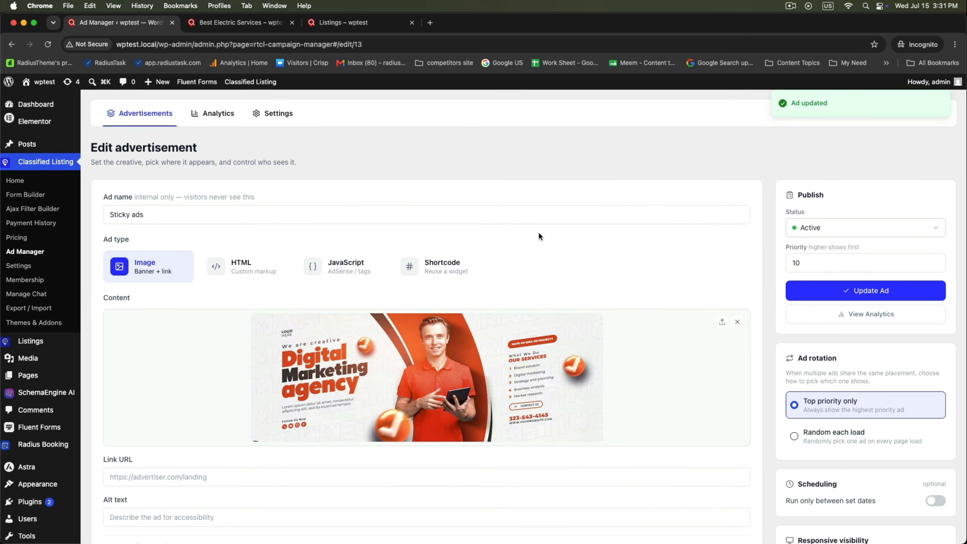
Return to the ad list and reload the Best Electric Services page to check whether the sticky footer ad still shows there
{"action": "left_click", "coordinate": [131, 122]}
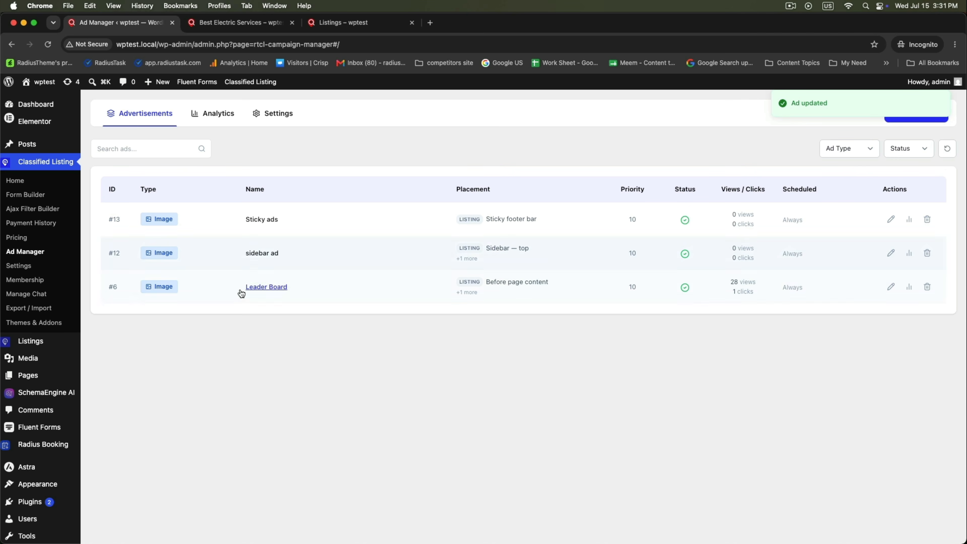
{"action": "left_click", "coordinate": [248, 25]}
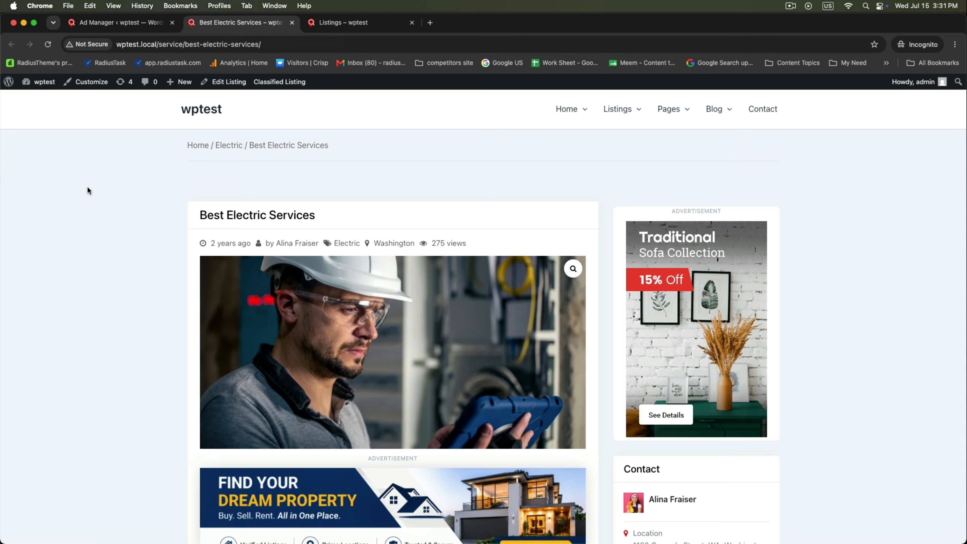
{"action": "right_click", "coordinate": [87, 186]}
{"action": "left_click", "coordinate": [93, 213]}
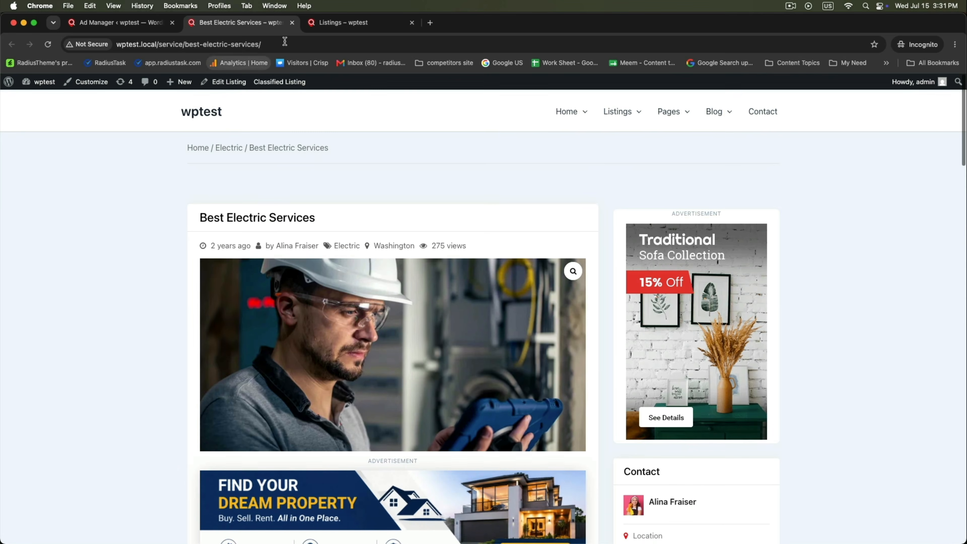
Reload the Listings archive page again and check its sticky footer ad against the page content
{"action": "left_click", "coordinate": [330, 24]}
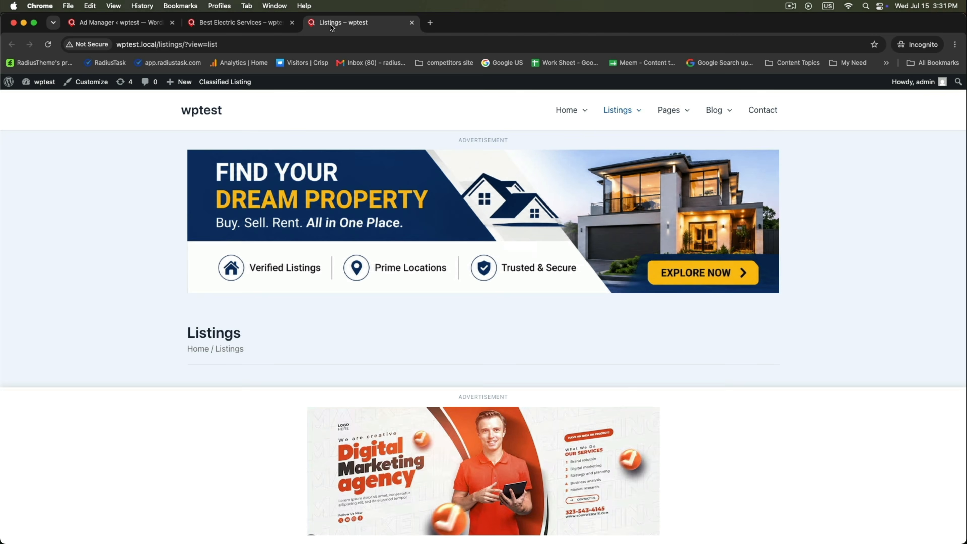
{"action": "right_click", "coordinate": [105, 216]}
{"action": "left_click", "coordinate": [113, 245]}
{"action": "scroll", "coordinate": [114, 242], "scroll_direction": "down", "scroll_amount": 9}
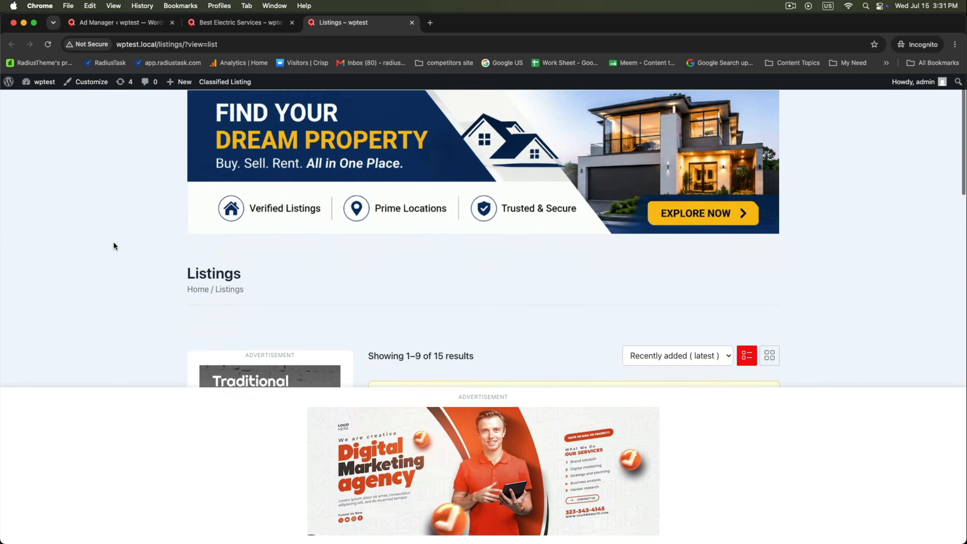
Open the Sticky ads advertisement for editing and review its Listing Archive placement, collapsing that placement group
{"action": "left_click", "coordinate": [72, 27]}
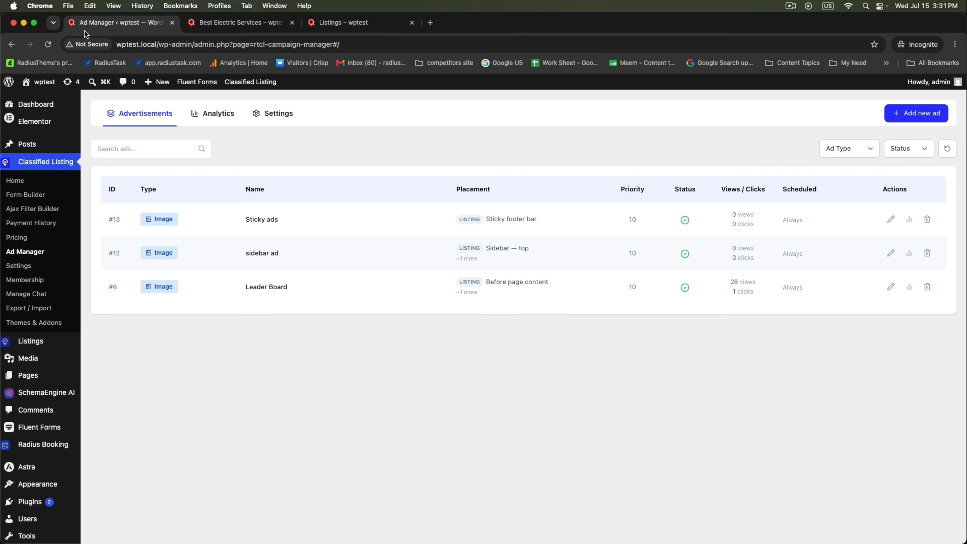
{"action": "left_click", "coordinate": [886, 218]}
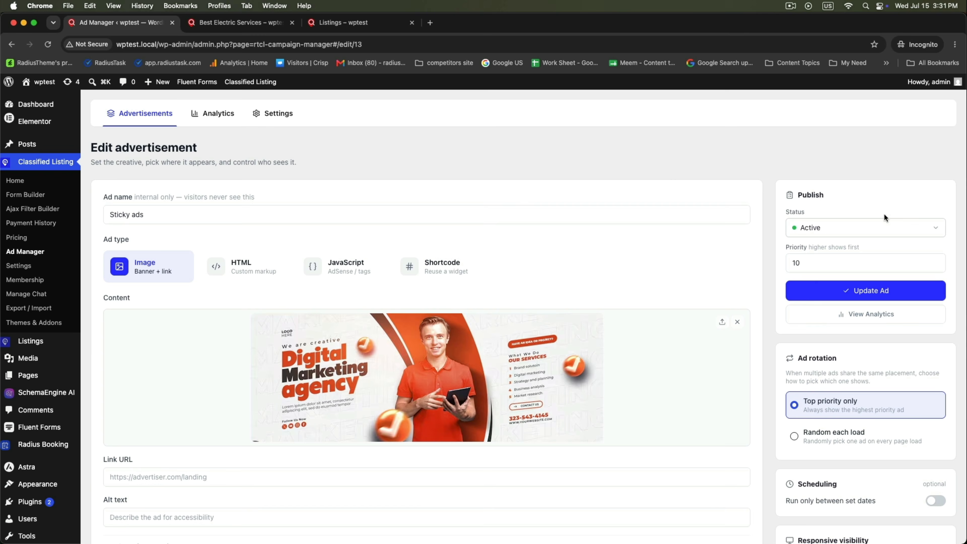
{"action": "scroll", "coordinate": [444, 366], "scroll_direction": "down", "scroll_amount": 15}
{"action": "scroll", "coordinate": [444, 369], "scroll_direction": "up", "scroll_amount": 2}
{"action": "scroll", "coordinate": [444, 368], "scroll_direction": "up", "scroll_amount": 1}
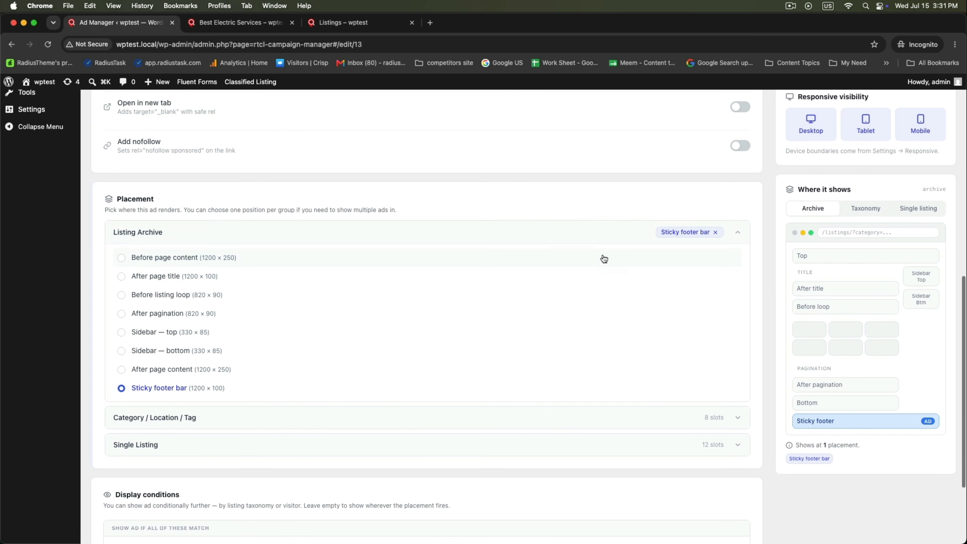
{"action": "left_click", "coordinate": [738, 235]}
{"action": "scroll", "coordinate": [450, 292], "scroll_direction": "up", "scroll_amount": 10}
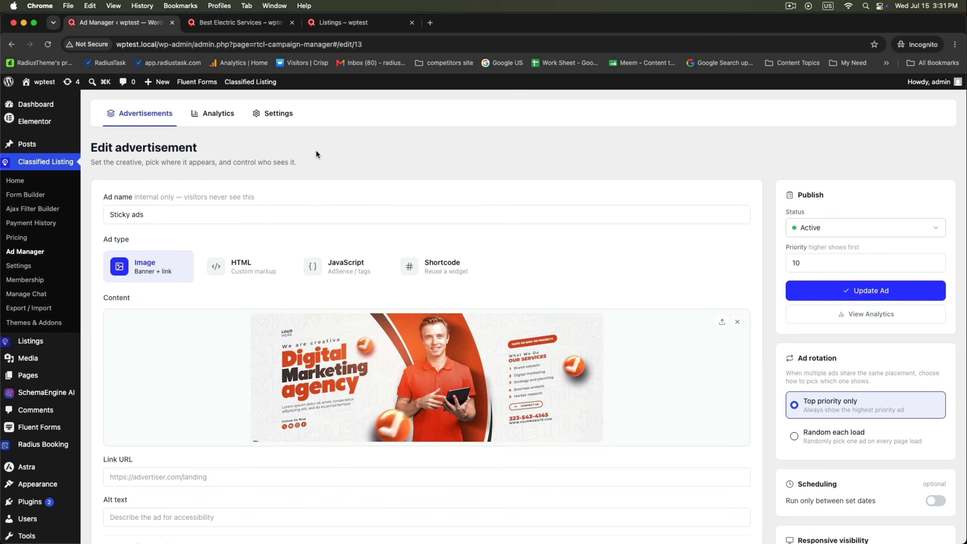
On the Best Electric Services page, open the Dream Property banner's link in a new tab and close that tab
{"action": "left_click", "coordinate": [244, 28]}
{"action": "scroll", "coordinate": [406, 169], "scroll_direction": "down", "scroll_amount": 5}
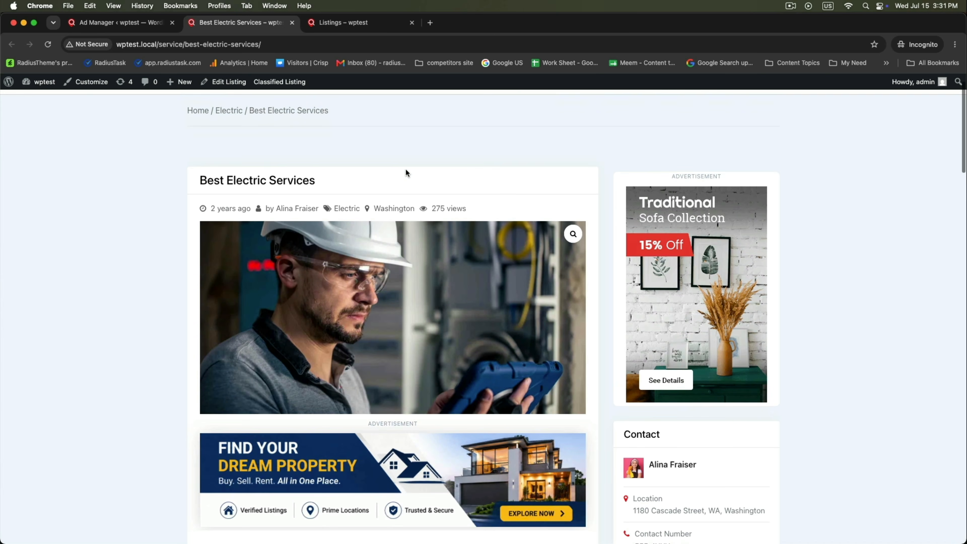
{"action": "scroll", "coordinate": [384, 309], "scroll_direction": "down", "scroll_amount": 2}
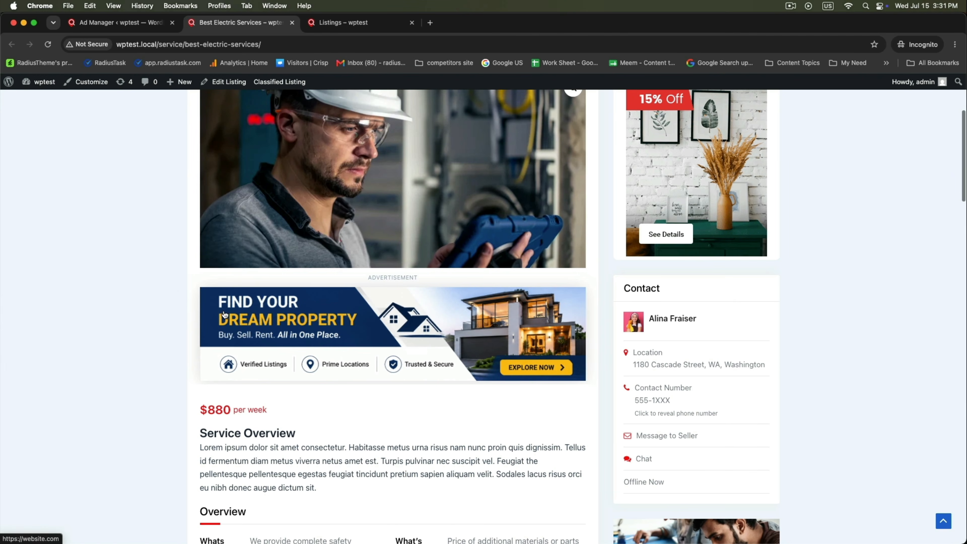
{"action": "right_click", "coordinate": [269, 316]}
{"action": "left_click", "coordinate": [275, 318]}
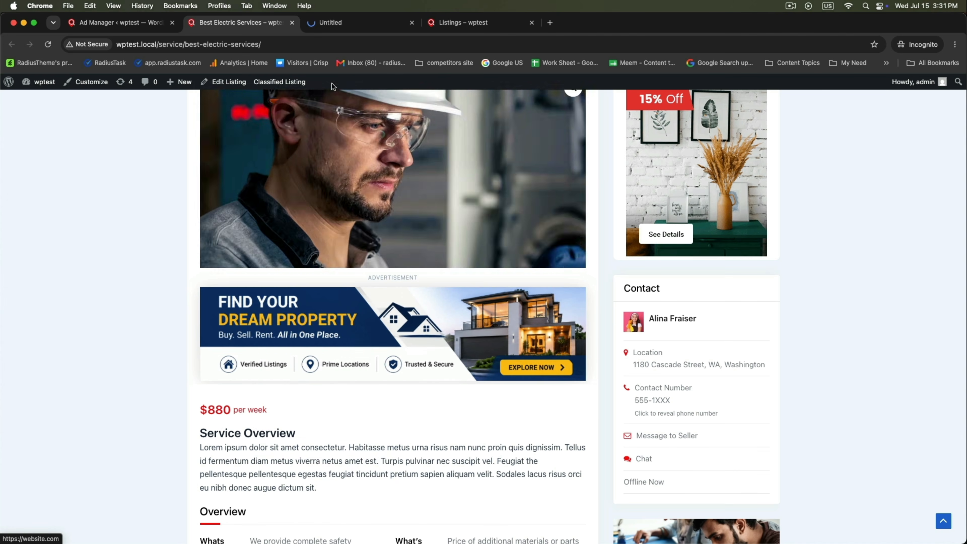
{"action": "left_click", "coordinate": [335, 23]}
{"action": "left_click", "coordinate": [412, 23]}
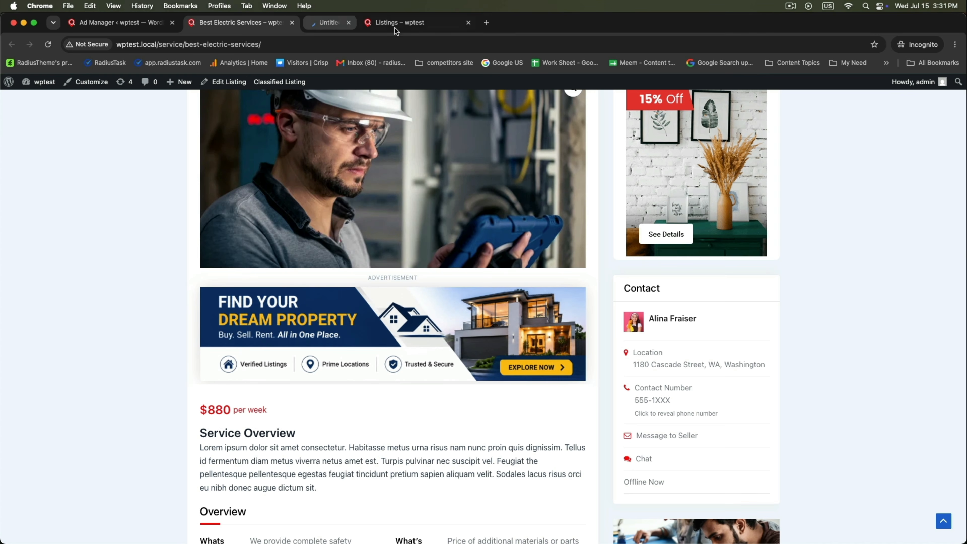
Look over the sidebar ad and the banner below the gallery on the Best Electric Services page
{"action": "scroll", "coordinate": [688, 248], "scroll_direction": "up", "scroll_amount": 5}
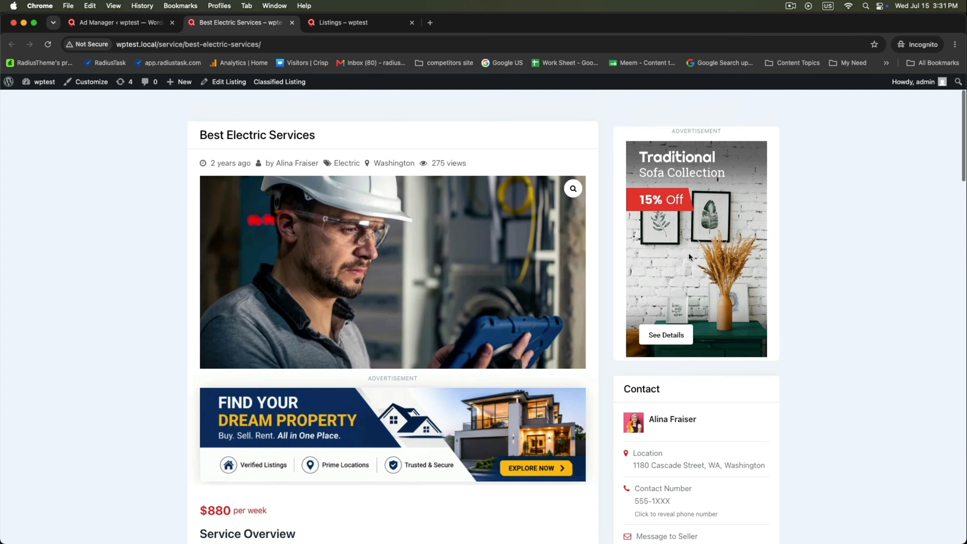
{"action": "scroll", "coordinate": [239, 349], "scroll_direction": "down", "scroll_amount": 7}
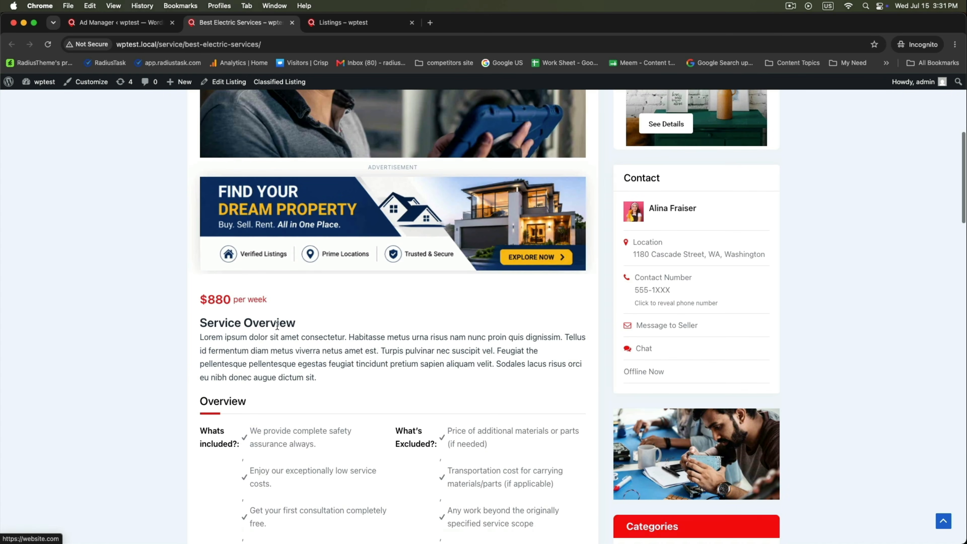
{"action": "scroll", "coordinate": [56, 173], "scroll_direction": "up", "scroll_amount": 7}
Open the Ad Manager analytics overview, reload it and examine the impressions and clicks figures
{"action": "left_click", "coordinate": [108, 23]}
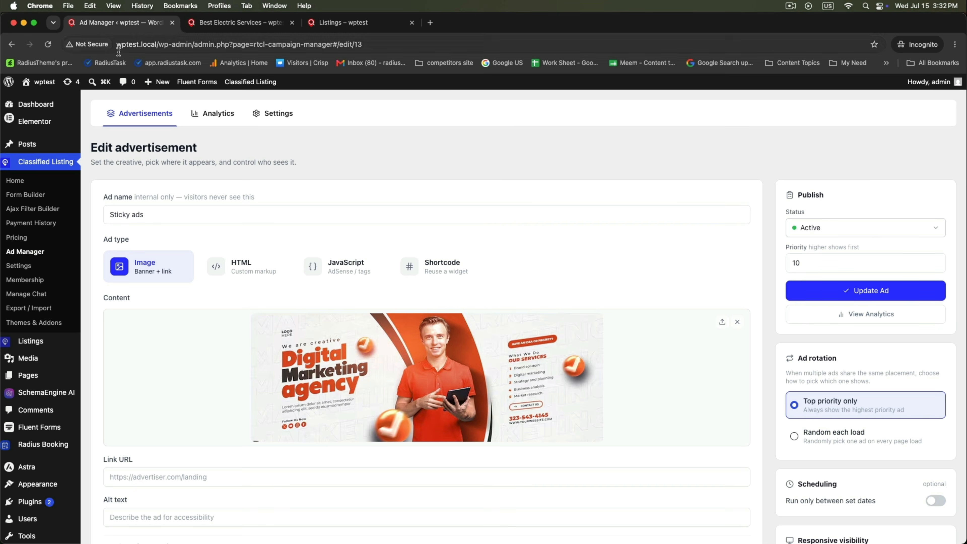
{"action": "left_click", "coordinate": [128, 115]}
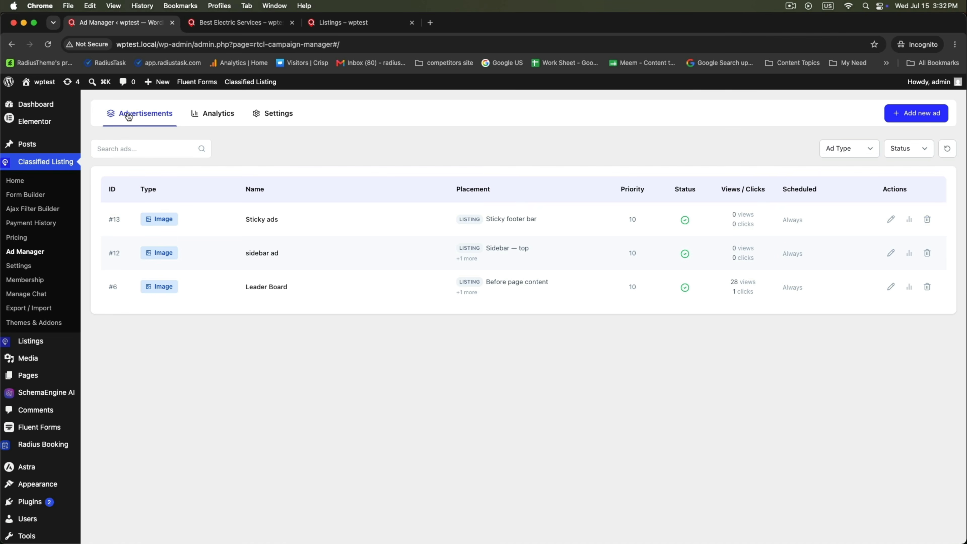
{"action": "left_click", "coordinate": [218, 116]}
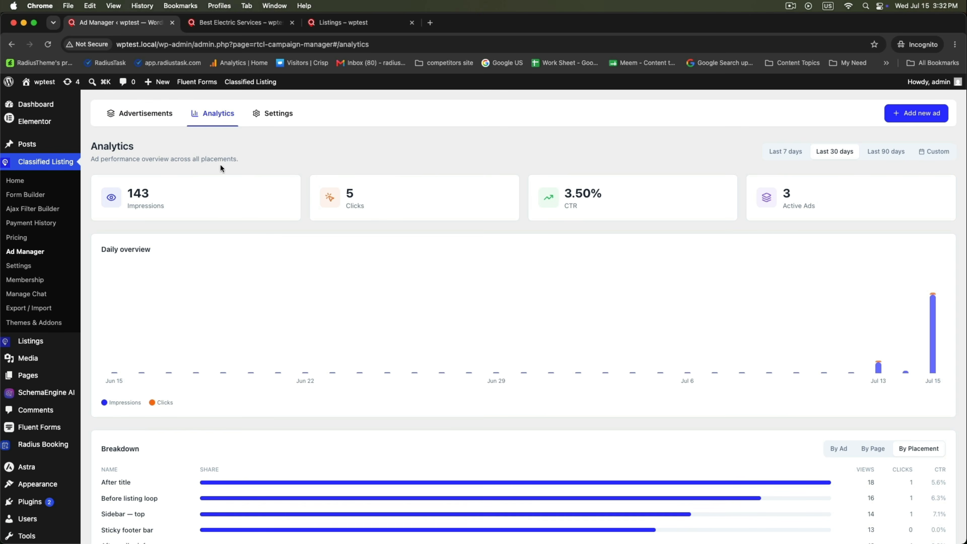
{"action": "right_click", "coordinate": [336, 154]}
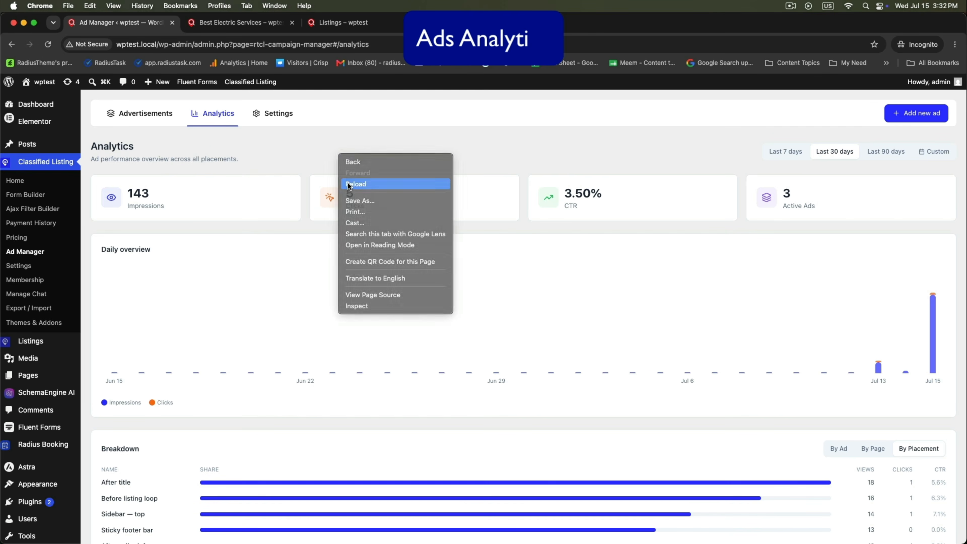
{"action": "left_click", "coordinate": [349, 184]}
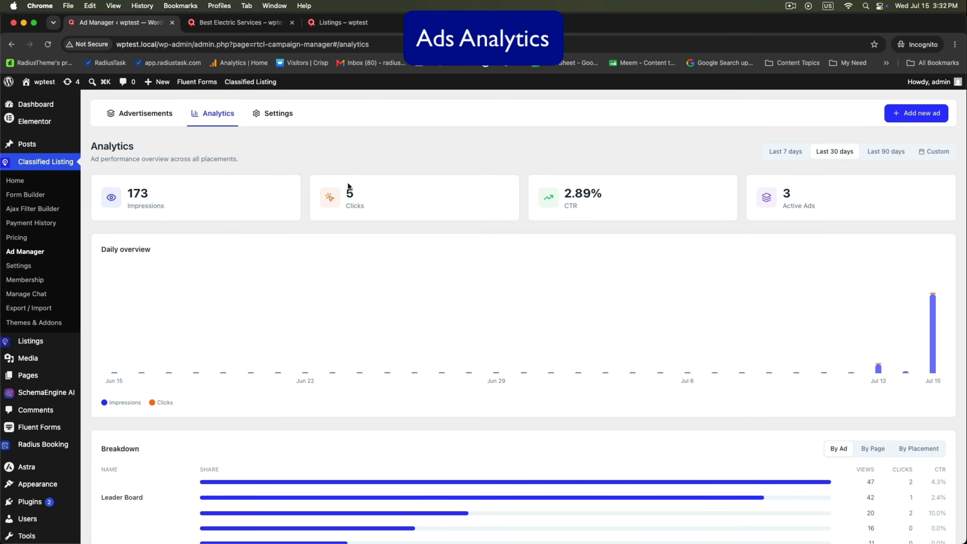
{"action": "double_click", "coordinate": [126, 192]}
{"action": "left_click", "coordinate": [172, 204]}
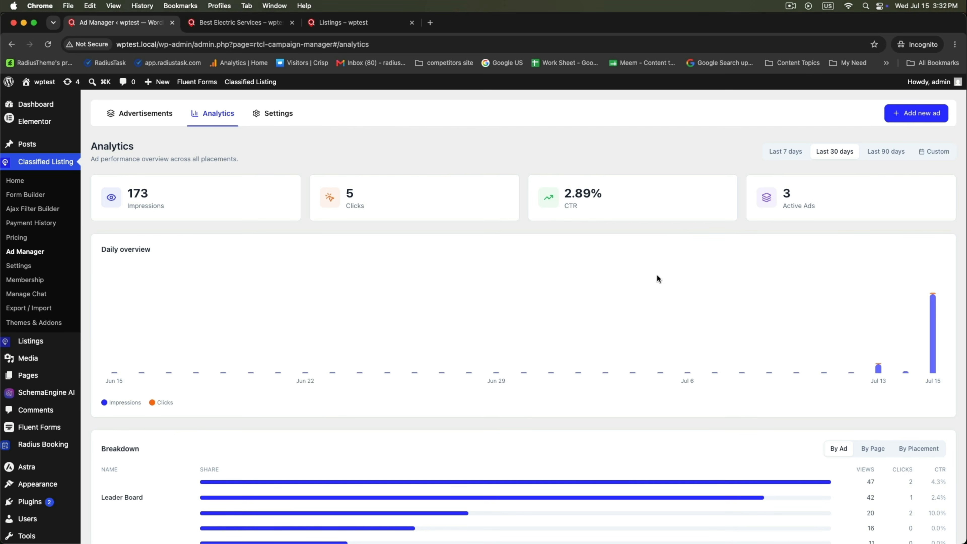
Examine the analytics breakdown by ad and switch it to the breakdown by page
{"action": "scroll", "coordinate": [656, 276], "scroll_direction": "down", "scroll_amount": 4}
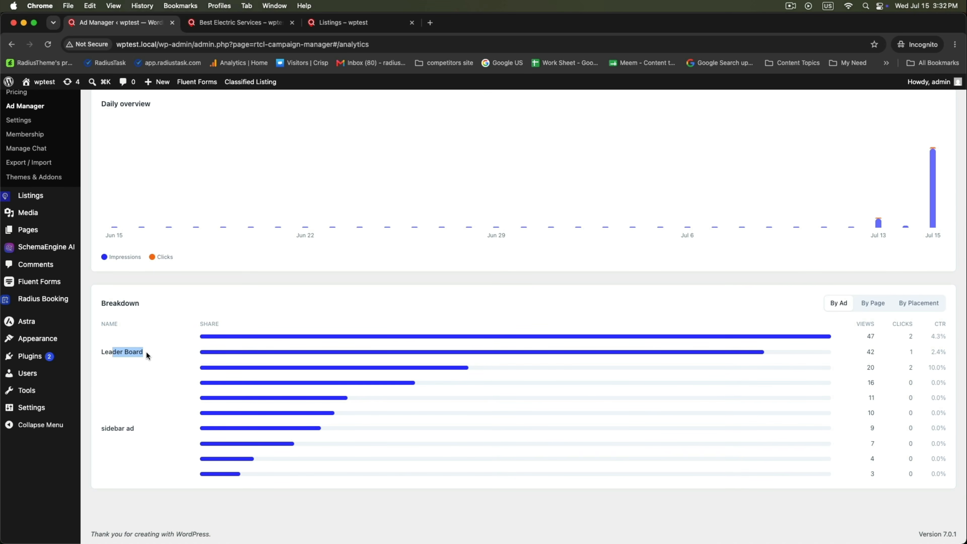
{"action": "left_click_drag", "start_coordinate": [105, 423], "coordinate": [148, 428]}
{"action": "left_click", "coordinate": [872, 303]}
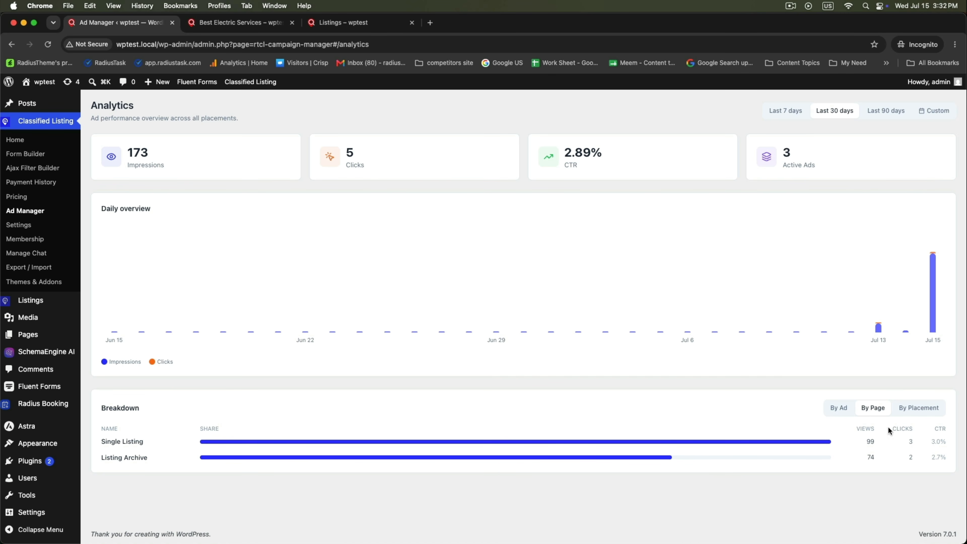
Switch the analytics breakdown to placements and compare the views, clicks and CTR of the individual positions
{"action": "left_click", "coordinate": [919, 407]}
{"action": "scroll", "coordinate": [670, 417], "scroll_direction": "down", "scroll_amount": 5}
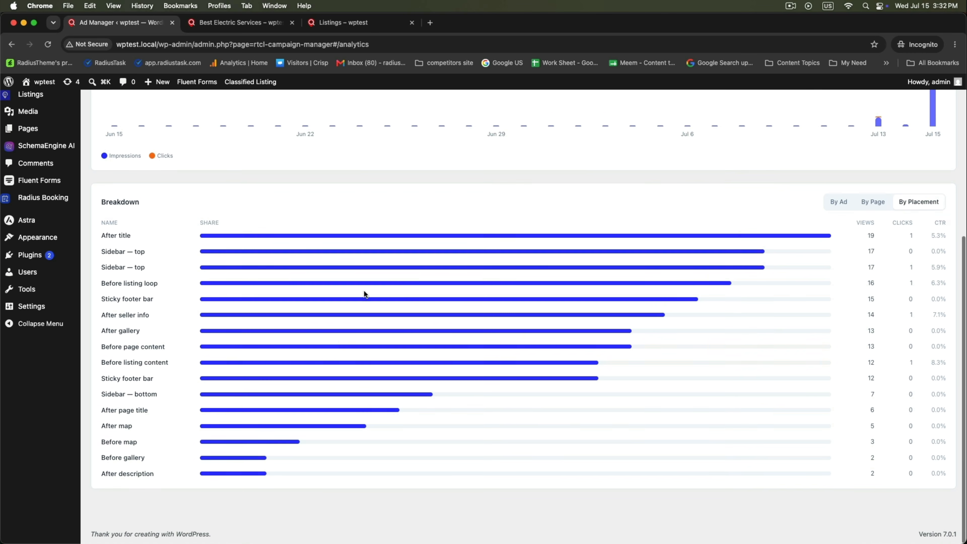
{"action": "left_click_drag", "start_coordinate": [101, 251], "coordinate": [141, 269]}
{"action": "left_click_drag", "start_coordinate": [106, 315], "coordinate": [150, 316]}
{"action": "left_click_drag", "start_coordinate": [99, 346], "coordinate": [185, 365]}
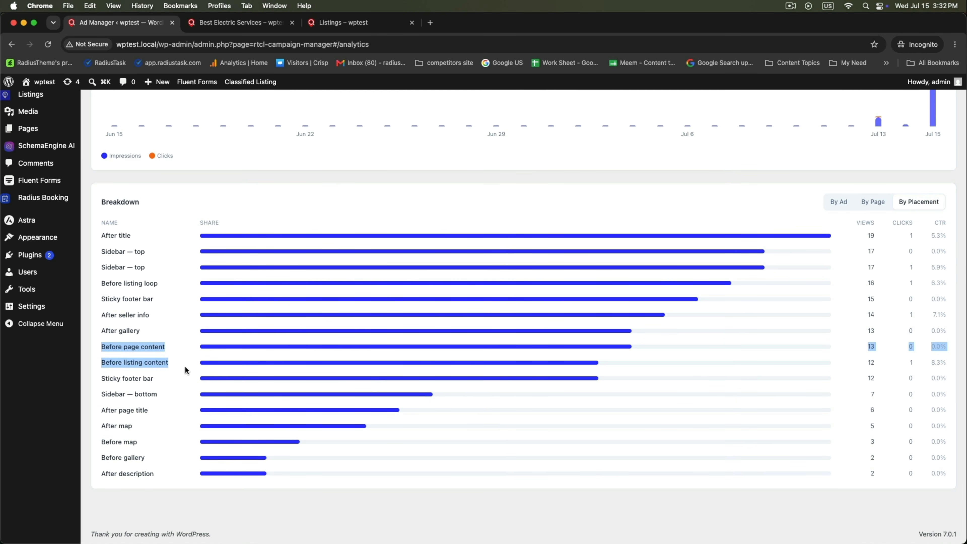
{"action": "left_click", "coordinate": [185, 365]}
{"action": "left_click_drag", "start_coordinate": [855, 223], "coordinate": [872, 224]}
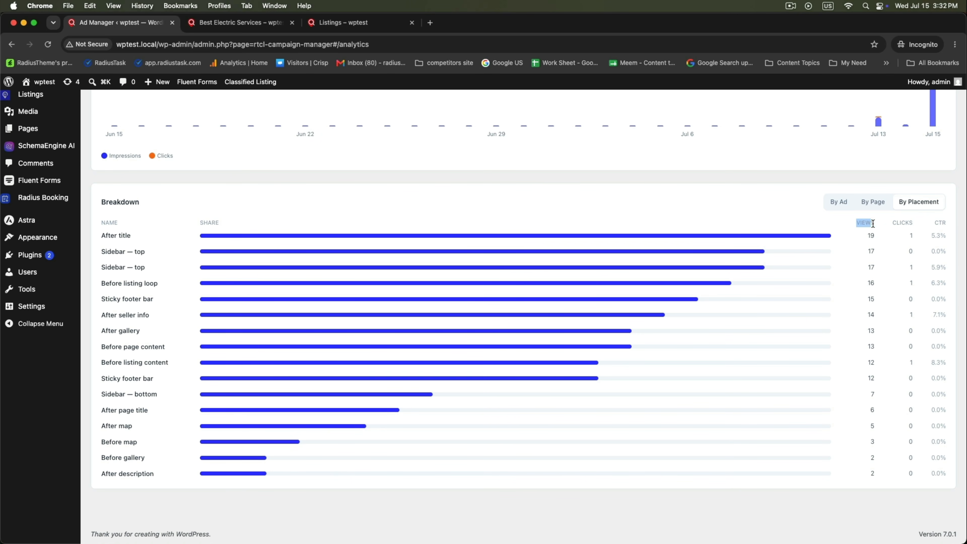
{"action": "left_click", "coordinate": [933, 222]}
{"action": "left_click", "coordinate": [892, 331]}
{"action": "scroll", "coordinate": [893, 331], "scroll_direction": "up", "scroll_amount": 6}
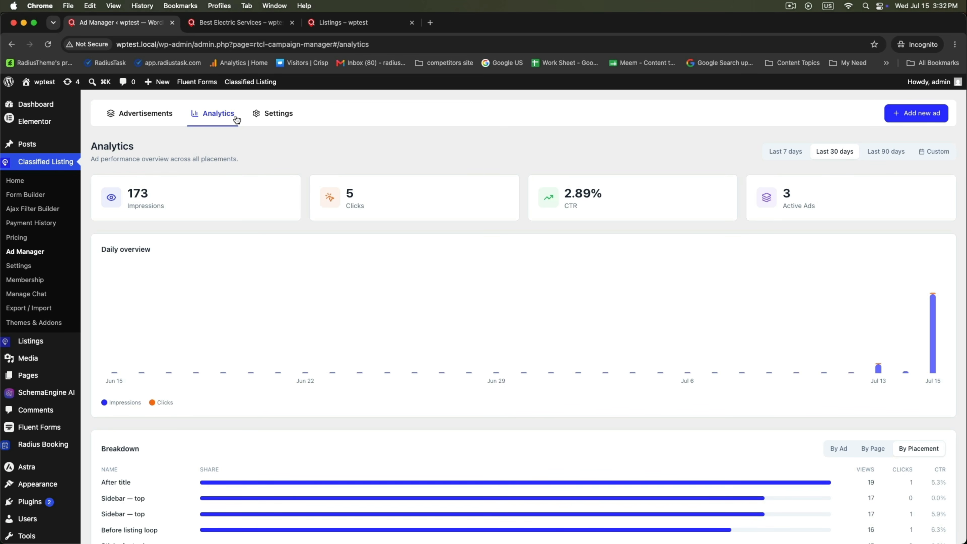
From the advertisements list, open the Leader Board ad's own analytics and review its performance by placement
{"action": "left_click", "coordinate": [176, 119]}
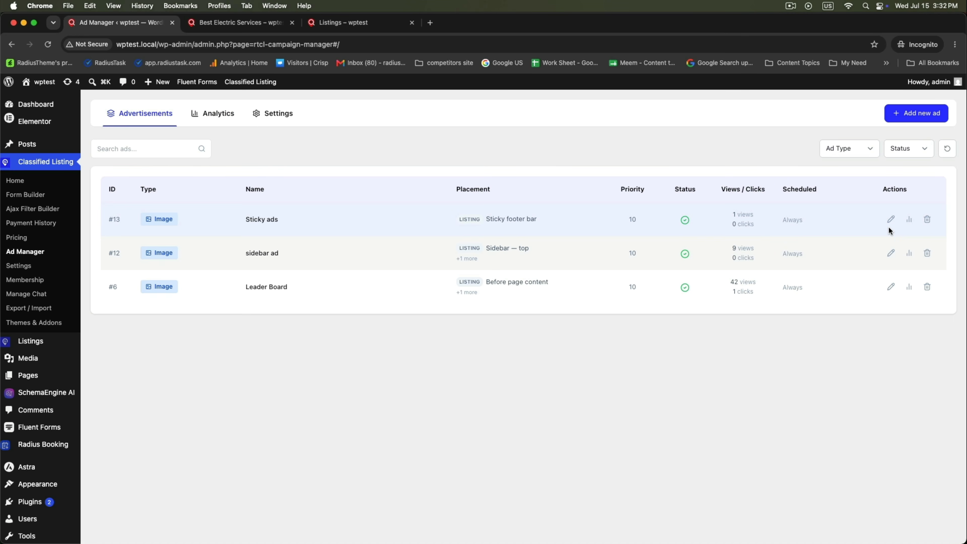
{"action": "left_click_drag", "start_coordinate": [732, 283], "coordinate": [759, 286]}
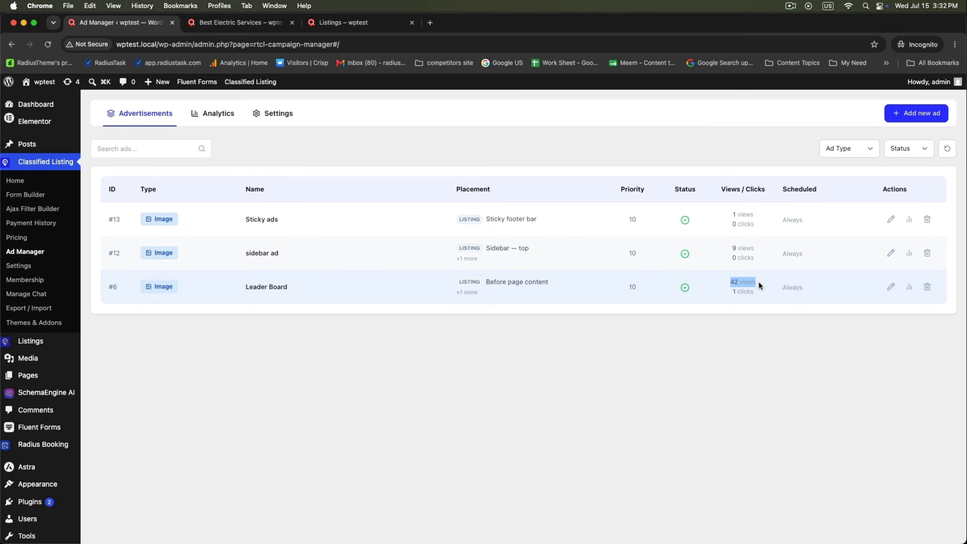
{"action": "left_click", "coordinate": [735, 289]}
{"action": "left_click", "coordinate": [909, 287]}
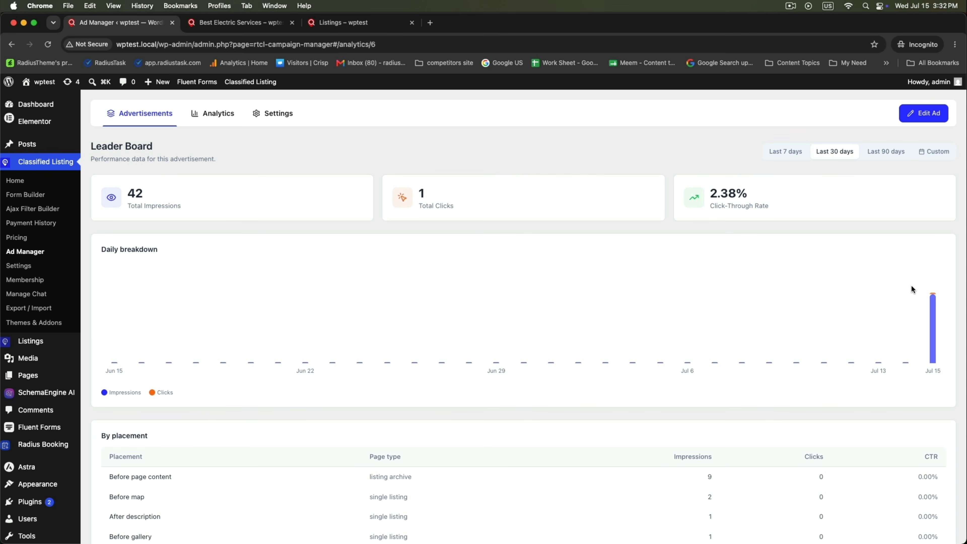
{"action": "scroll", "coordinate": [643, 250], "scroll_direction": "down", "scroll_amount": 5}
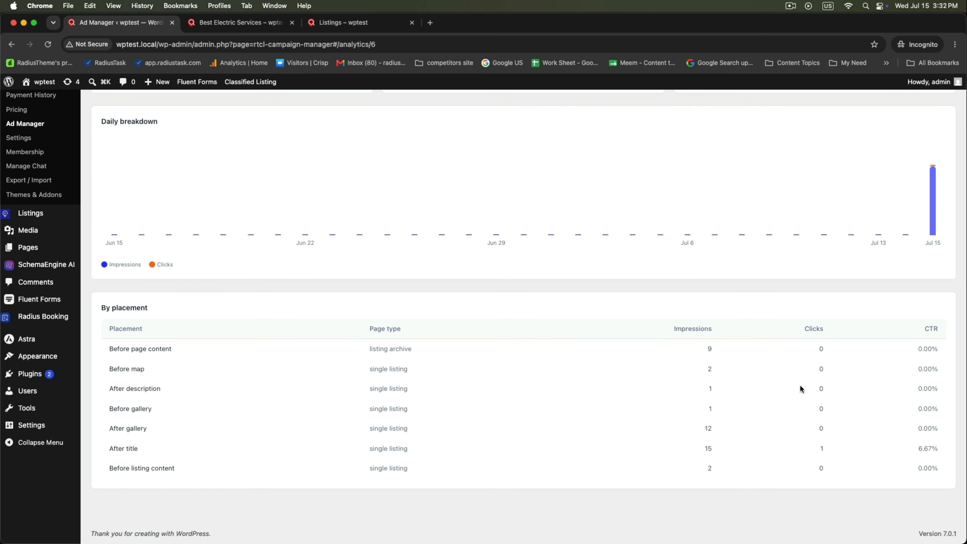
{"action": "scroll", "coordinate": [792, 377], "scroll_direction": "up", "scroll_amount": 5}
Open the Ad Manager settings and review the ad disclosure label, its label text and the responsive breakpoints for tablet and mobile
{"action": "left_click", "coordinate": [218, 116]}
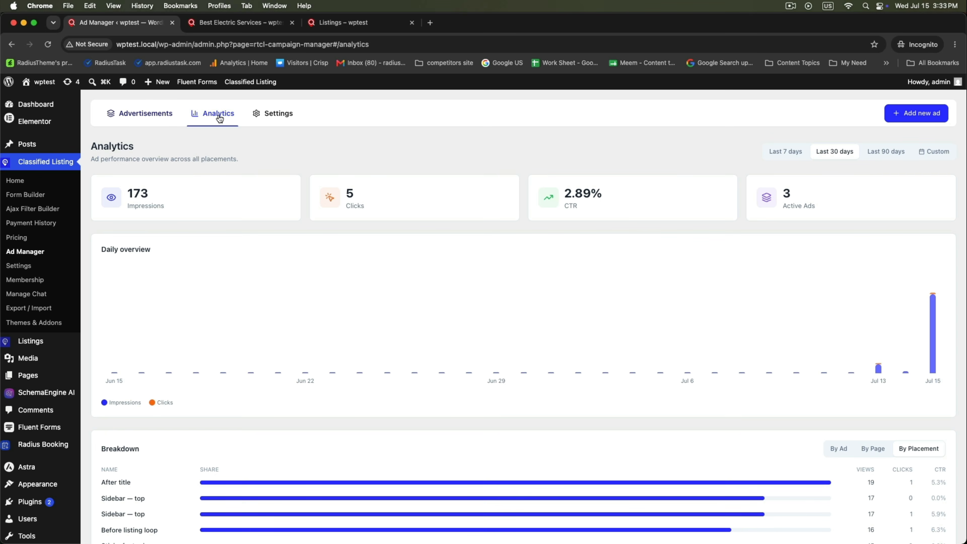
{"action": "left_click", "coordinate": [271, 114]}
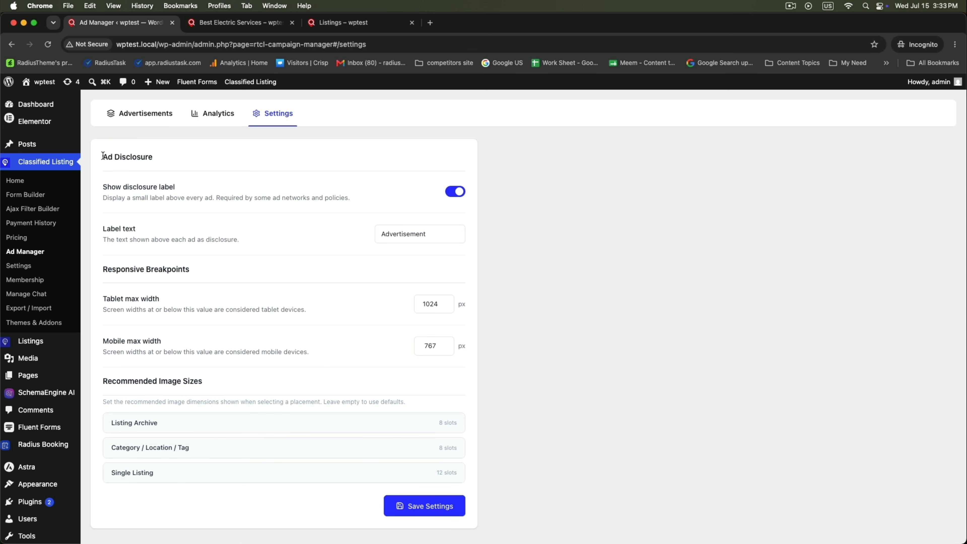
{"action": "left_click_drag", "start_coordinate": [103, 156], "coordinate": [157, 163]}
{"action": "left_click", "coordinate": [363, 173]}
{"action": "scroll", "coordinate": [363, 172], "scroll_direction": "down", "scroll_amount": 1}
{"action": "left_click_drag", "start_coordinate": [98, 188], "coordinate": [179, 189]}
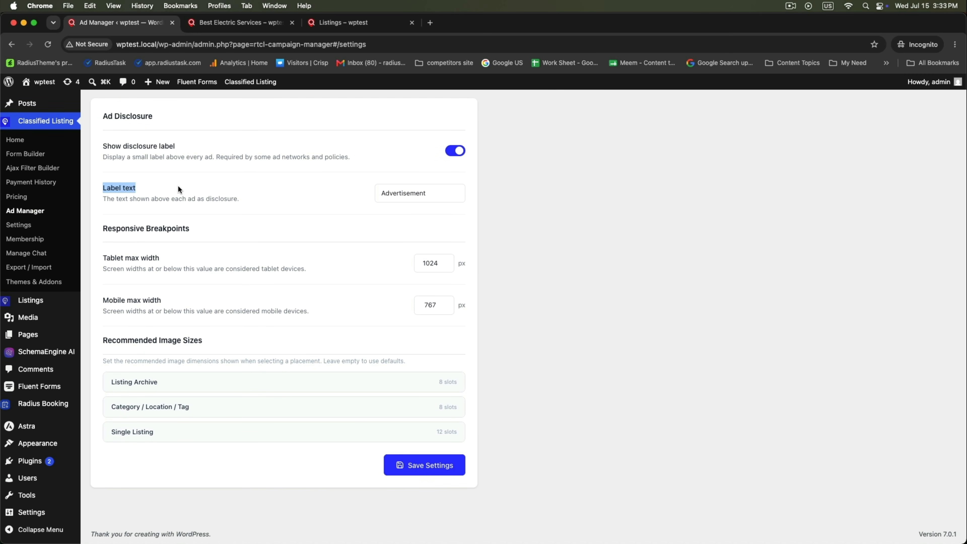
{"action": "left_click", "coordinate": [406, 187]}
{"action": "left_click", "coordinate": [113, 225]}
{"action": "left_click_drag", "start_coordinate": [101, 231], "coordinate": [262, 233]}
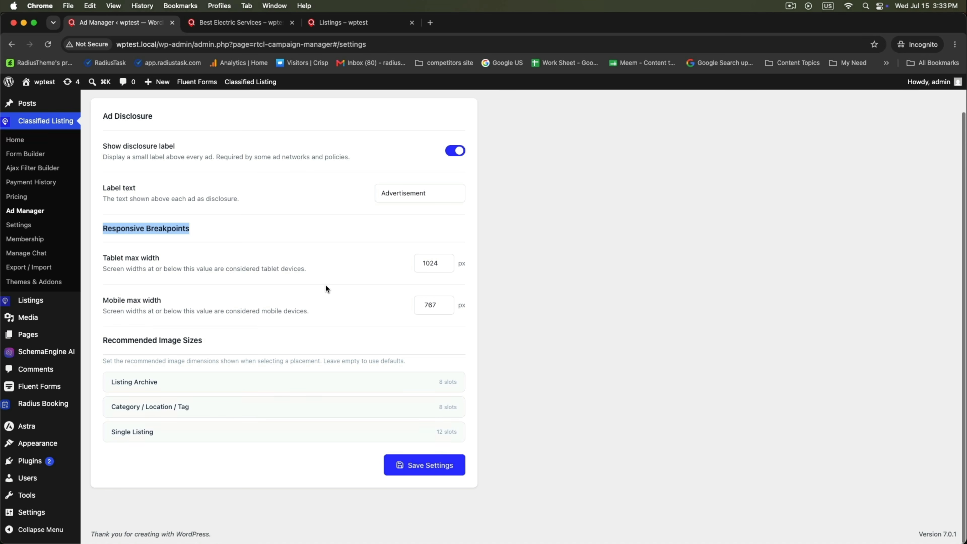
Expand the Listing Archive group under Recommended Image Sizes, review its slot dimensions and collapse it again
{"action": "left_click", "coordinate": [451, 382]}
{"action": "scroll", "coordinate": [419, 335], "scroll_direction": "down", "scroll_amount": 5}
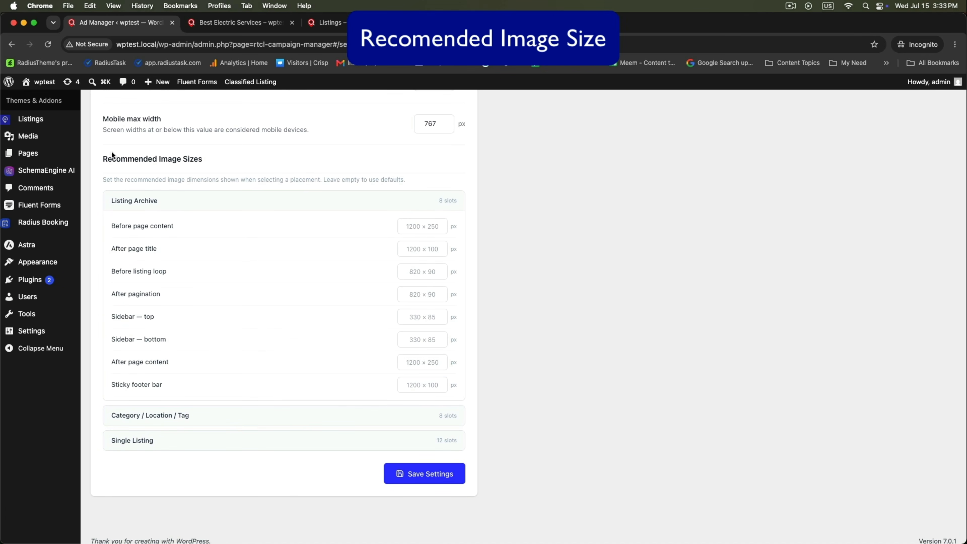
{"action": "left_click_drag", "start_coordinate": [105, 157], "coordinate": [219, 163]}
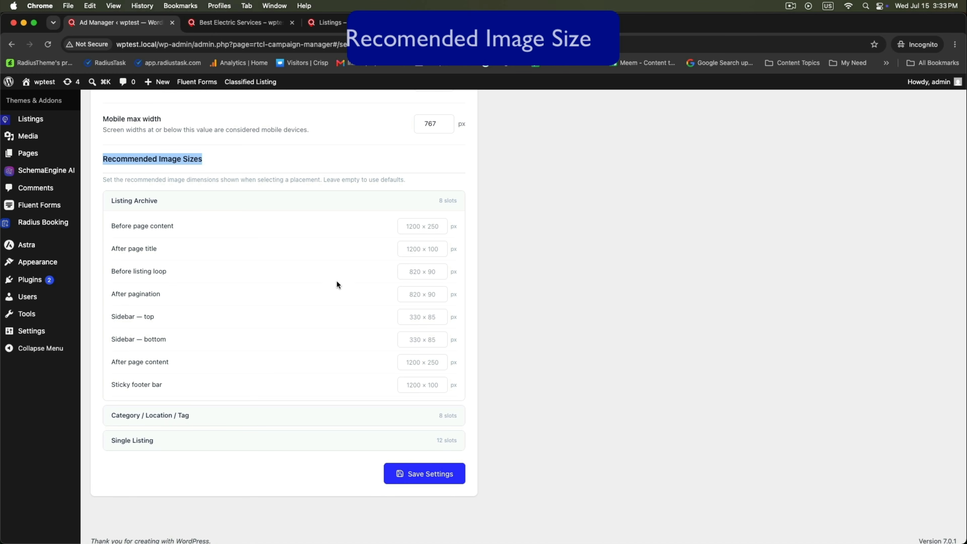
{"action": "left_click", "coordinate": [449, 200]}
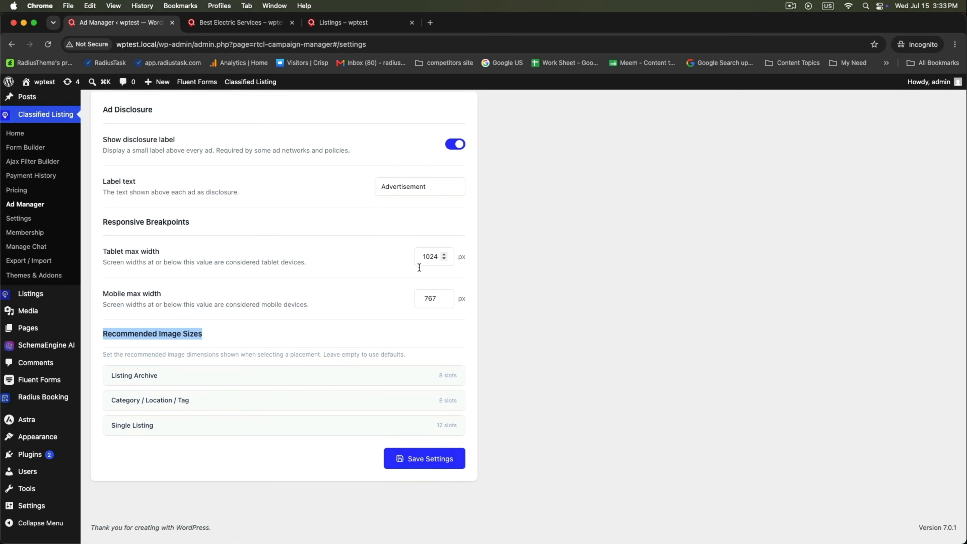
Review the recommended image sizes for Category / Location / Tag and Single Listing, and save the settings
{"action": "left_click", "coordinate": [440, 400]}
{"action": "scroll", "coordinate": [436, 406], "scroll_direction": "down", "scroll_amount": 5}
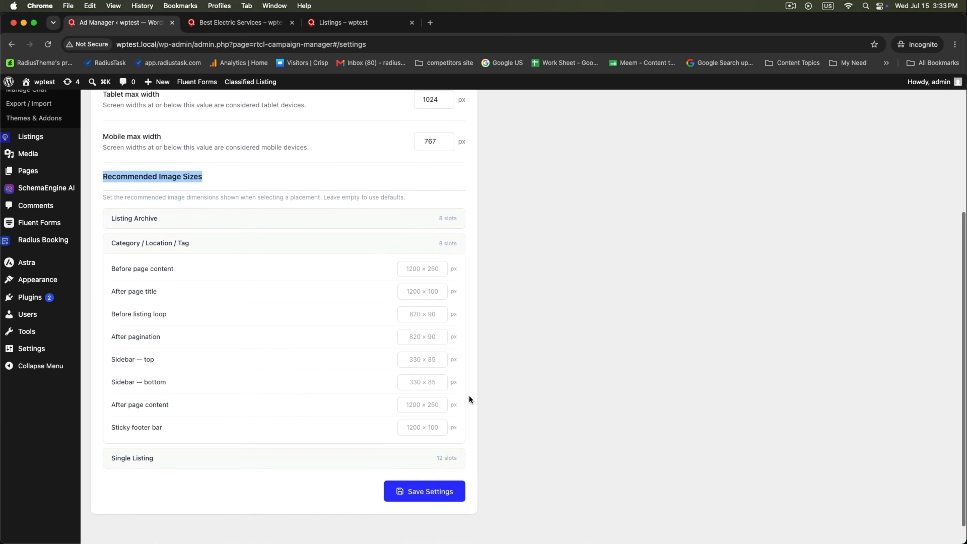
{"action": "left_click", "coordinate": [456, 242]}
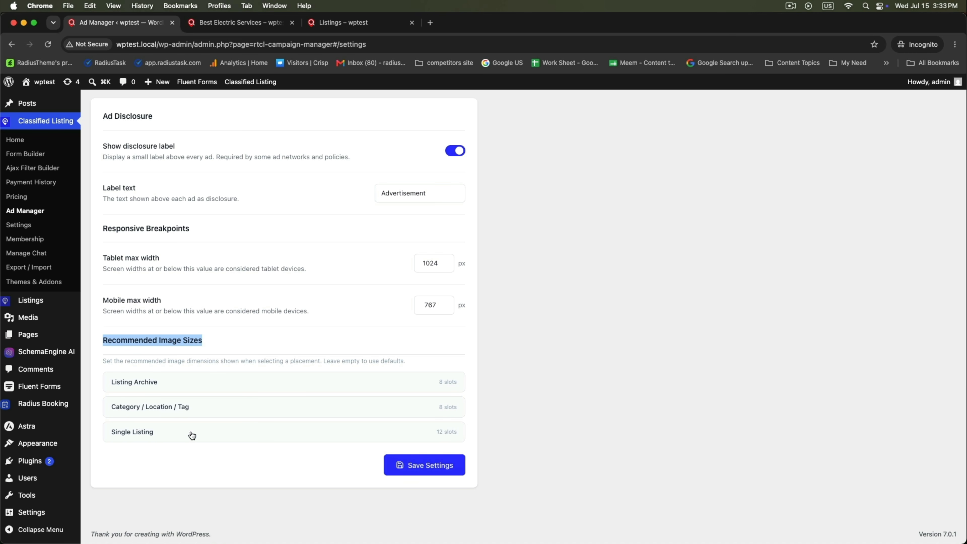
{"action": "left_click", "coordinate": [166, 435]}
{"action": "scroll", "coordinate": [447, 216], "scroll_direction": "down", "scroll_amount": 8}
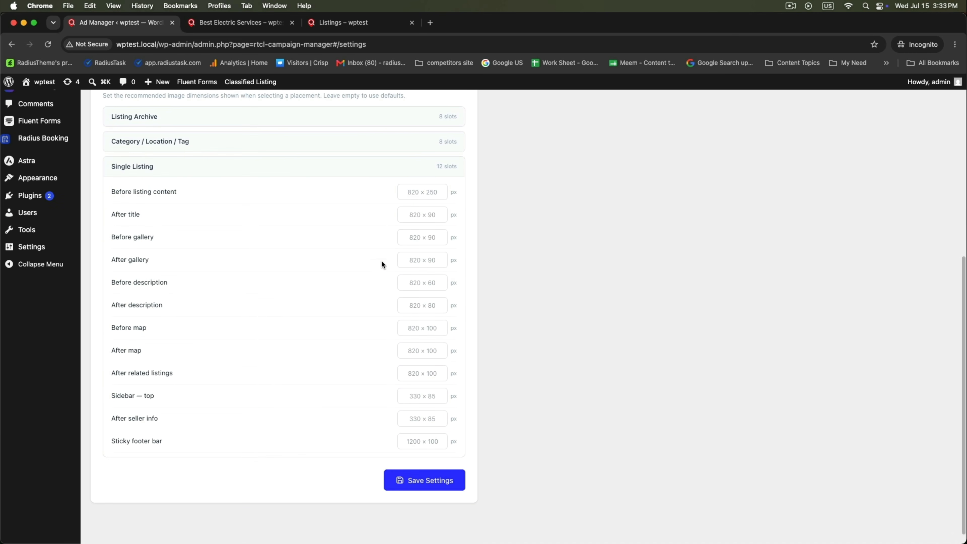
{"action": "left_click", "coordinate": [419, 481]}
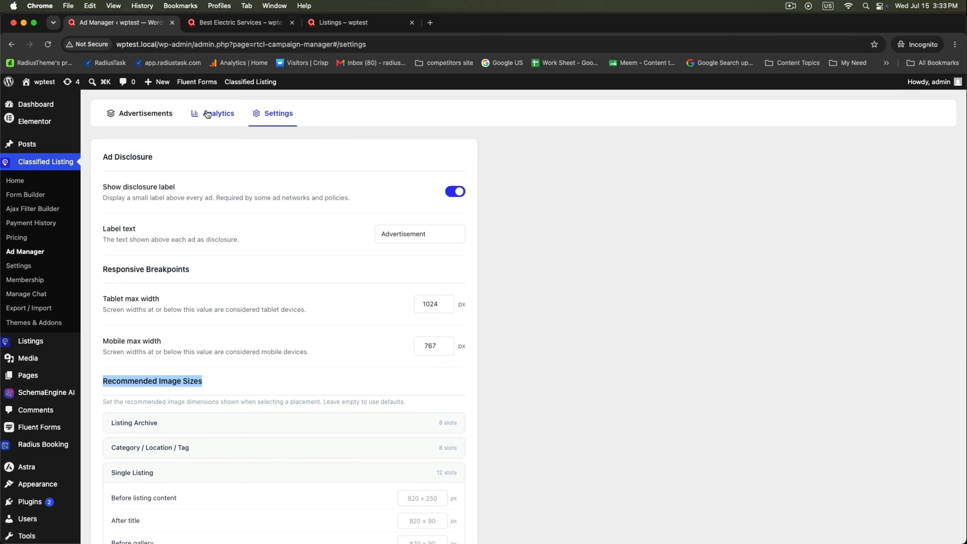
Return to the advertisements list, and look over the analytics overview with its daily chart and placement breakdown once more
{"action": "left_click", "coordinate": [168, 114]}
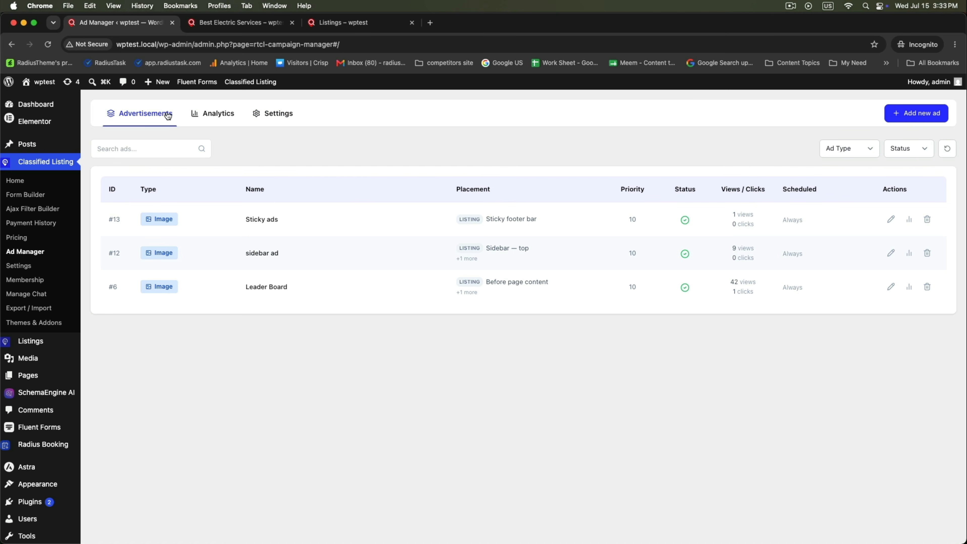
{"action": "left_click", "coordinate": [207, 115]}
{"action": "scroll", "coordinate": [550, 251], "scroll_direction": "down", "scroll_amount": 10}
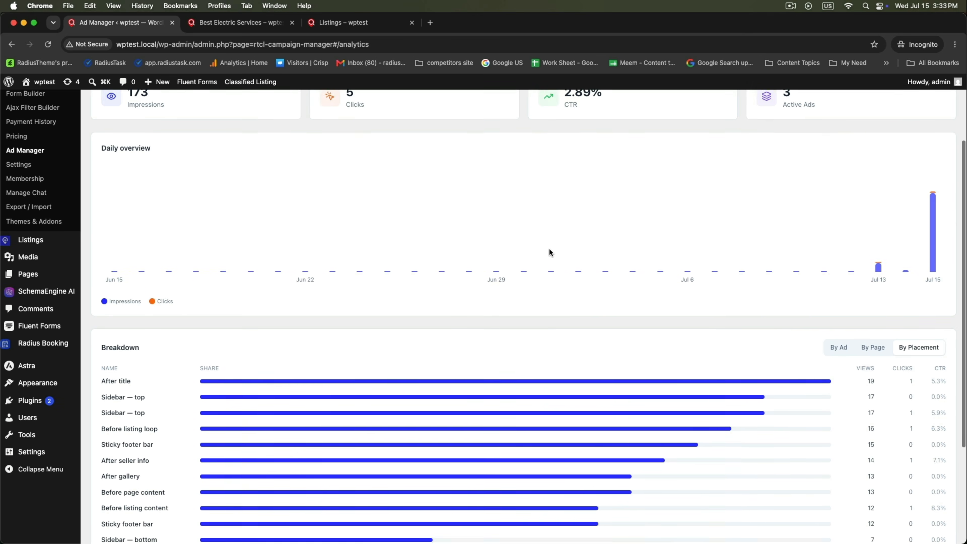
{"action": "scroll", "coordinate": [550, 251], "scroll_direction": "up", "scroll_amount": 10}
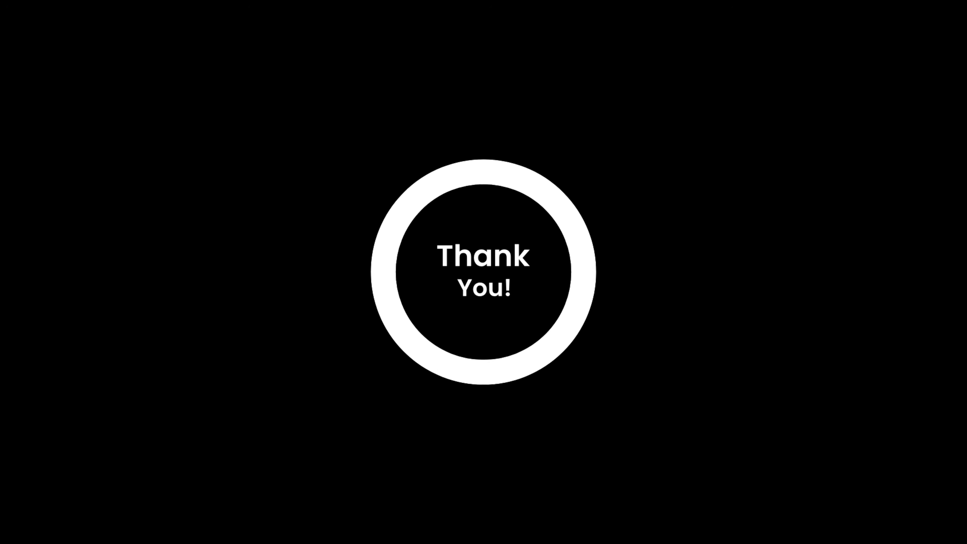